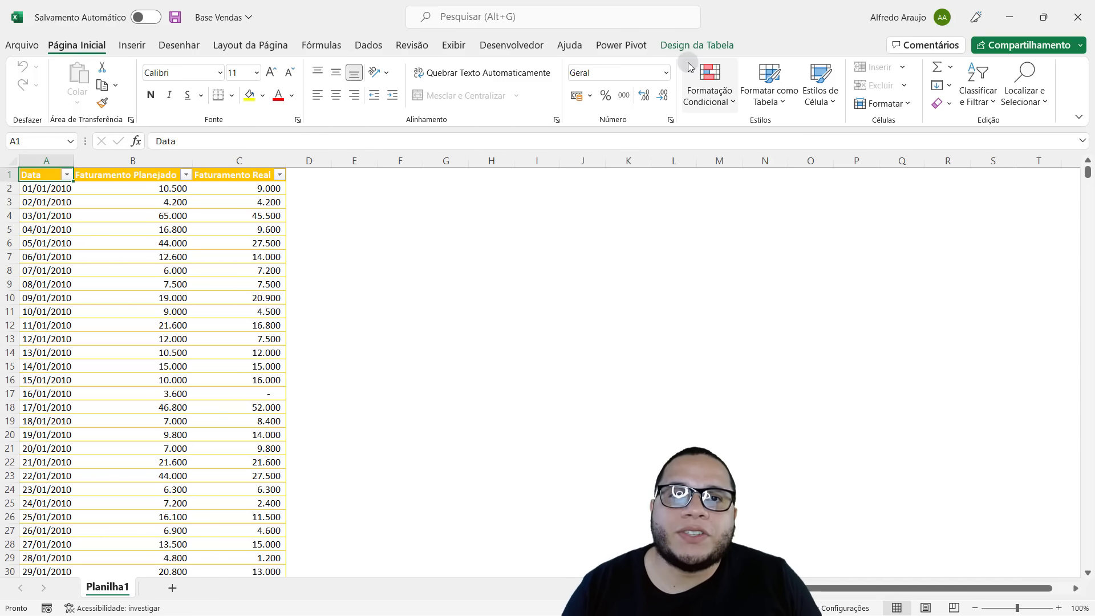
Make sure the Microsoft Power Pivot for Excel COM add-in is enabled in the Excel options
{"action": "left_click", "coordinate": [648, 46]}
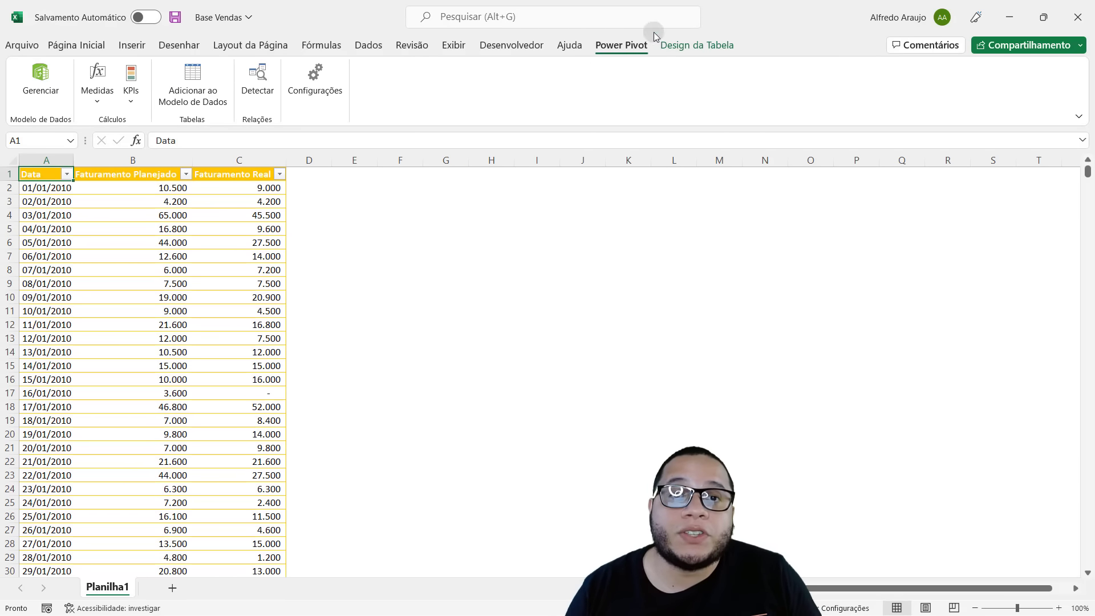
{"action": "left_click", "coordinate": [573, 48]}
{"action": "left_click", "coordinate": [618, 48]}
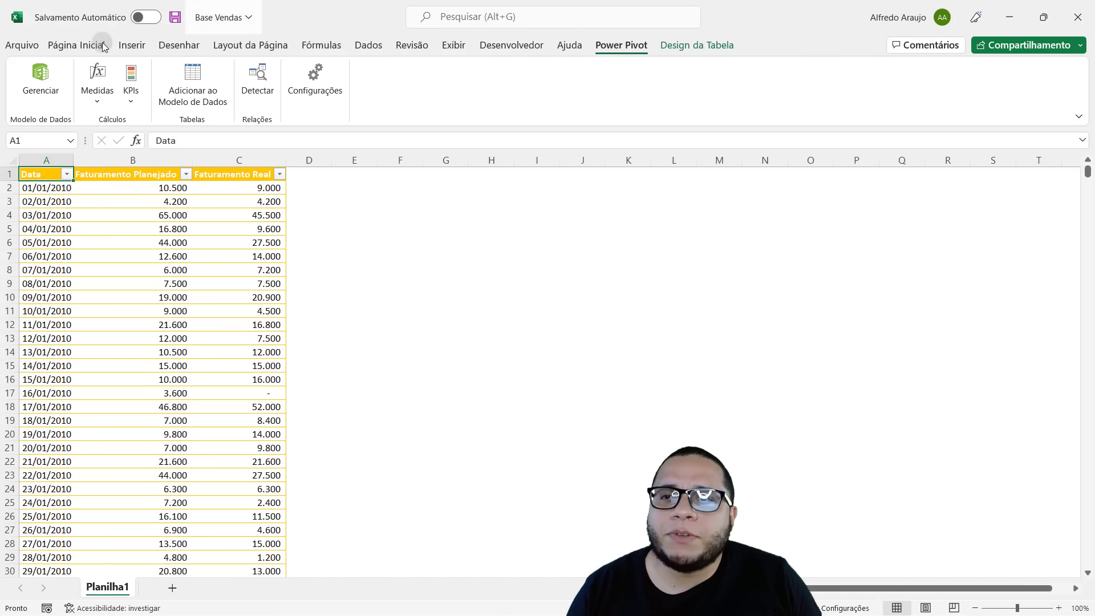
{"action": "left_click", "coordinate": [21, 46]}
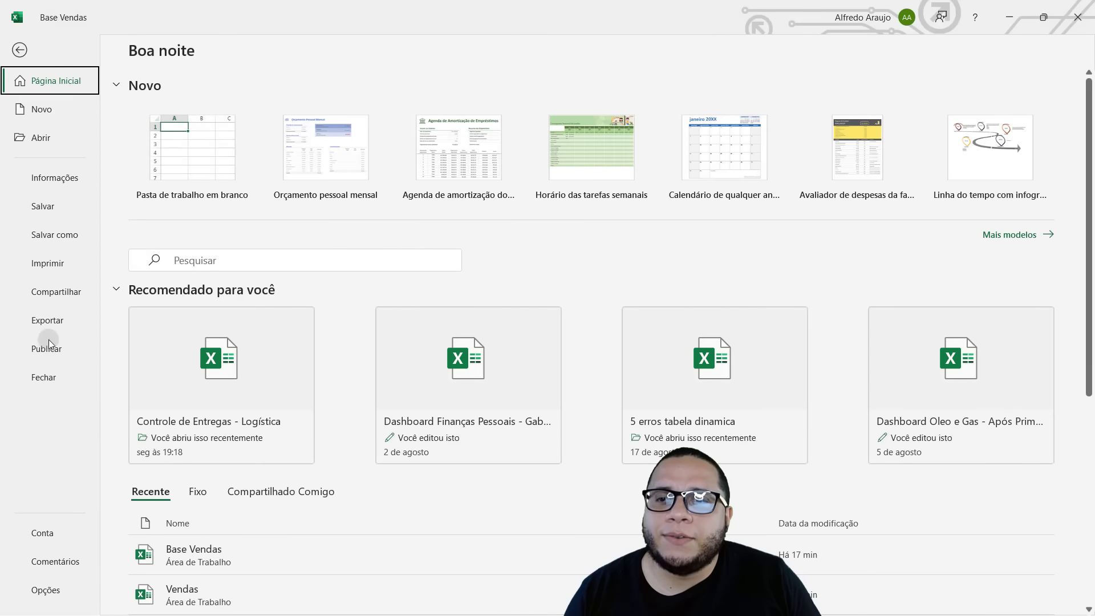
{"action": "left_click", "coordinate": [55, 583]}
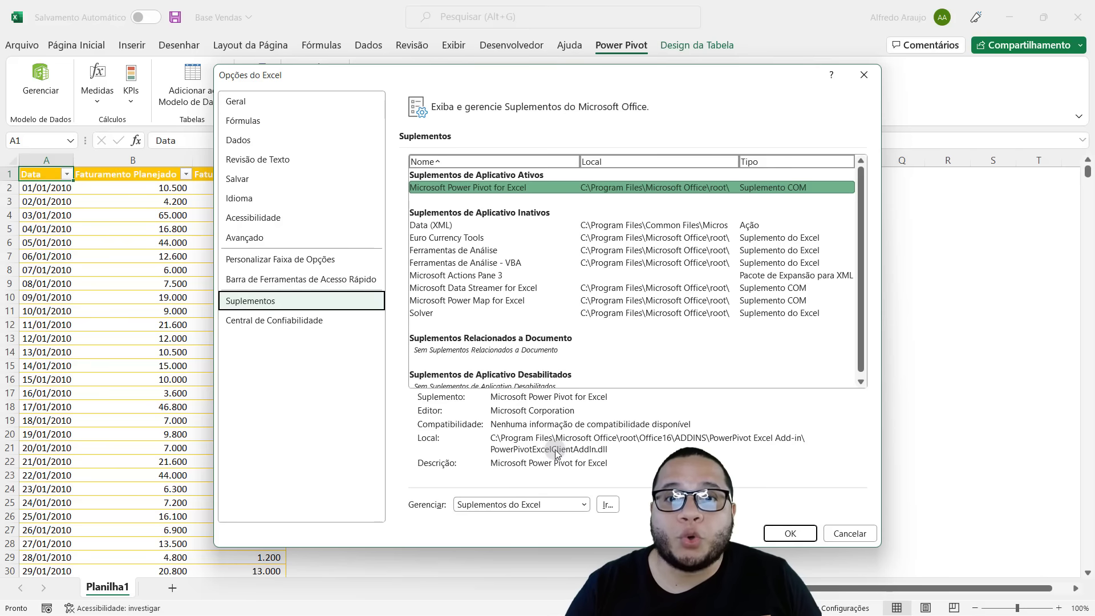
{"action": "left_click", "coordinate": [522, 505]}
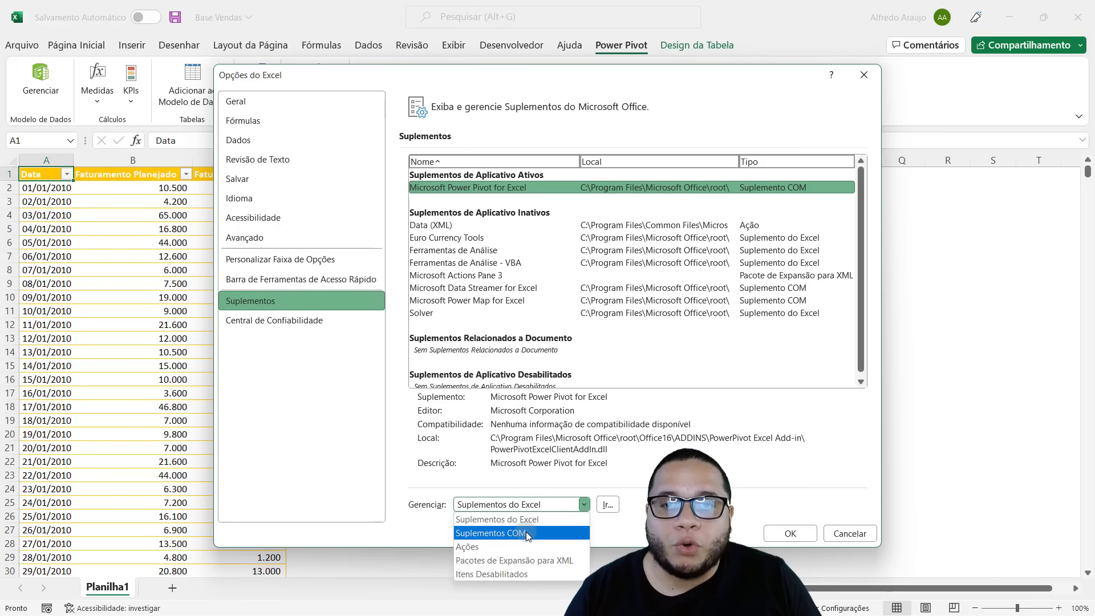
{"action": "left_click", "coordinate": [502, 533]}
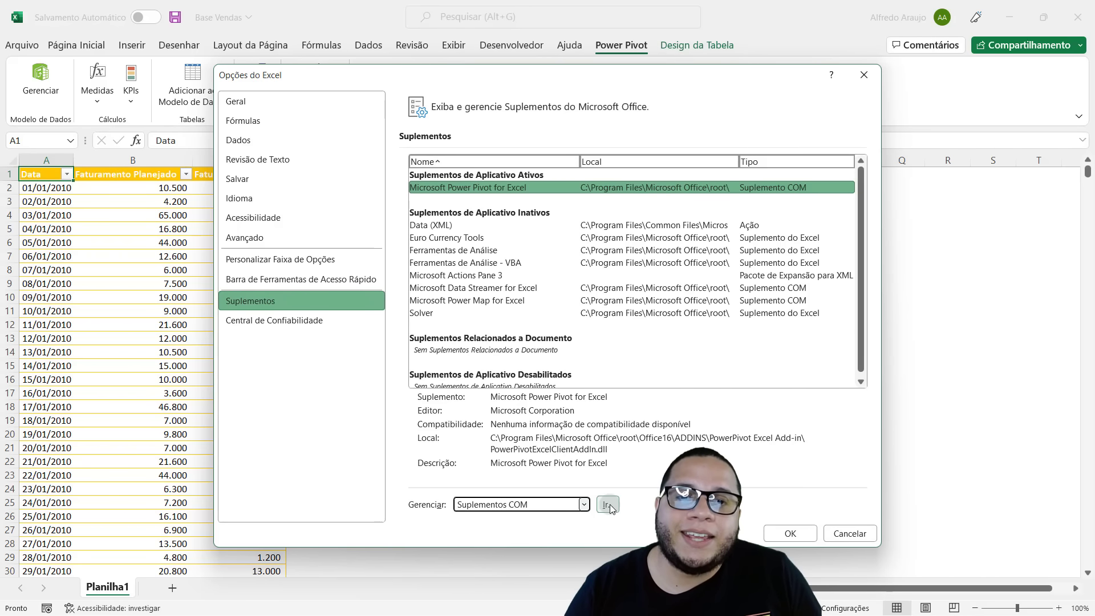
{"action": "left_click", "coordinate": [608, 505]}
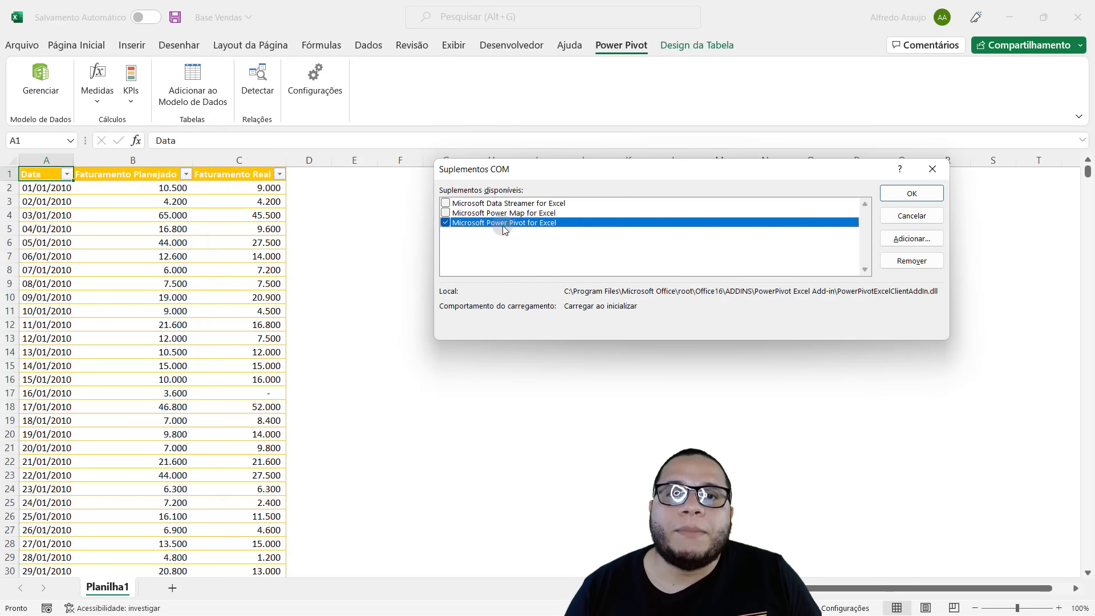
{"action": "left_click", "coordinate": [904, 198]}
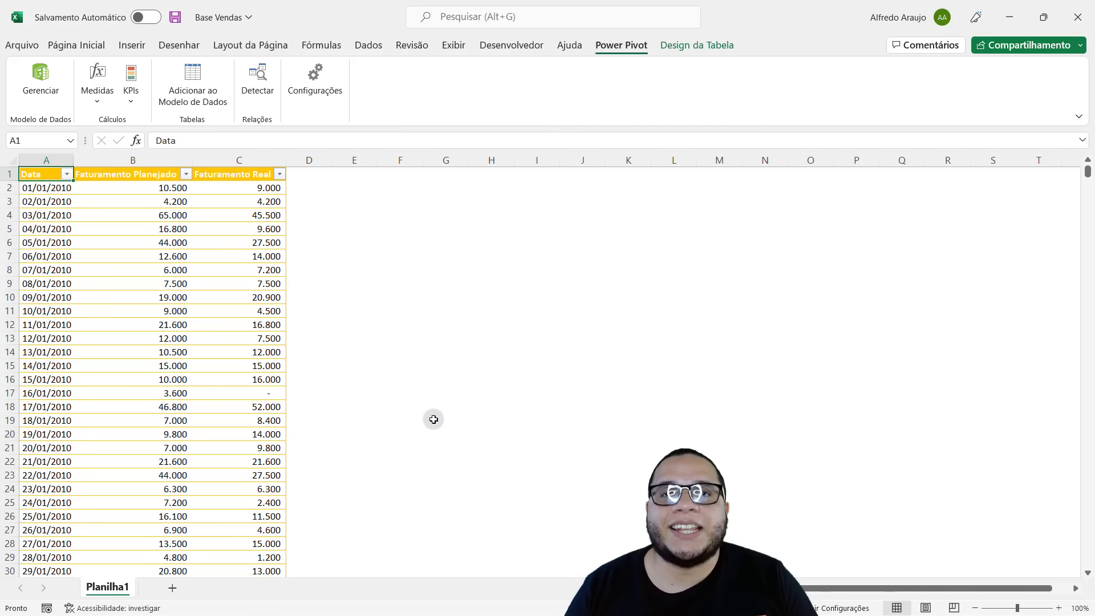
Examine the Data, Faturamento Planejado and Faturamento Real columns of the sales table
{"action": "left_click", "coordinate": [191, 339]}
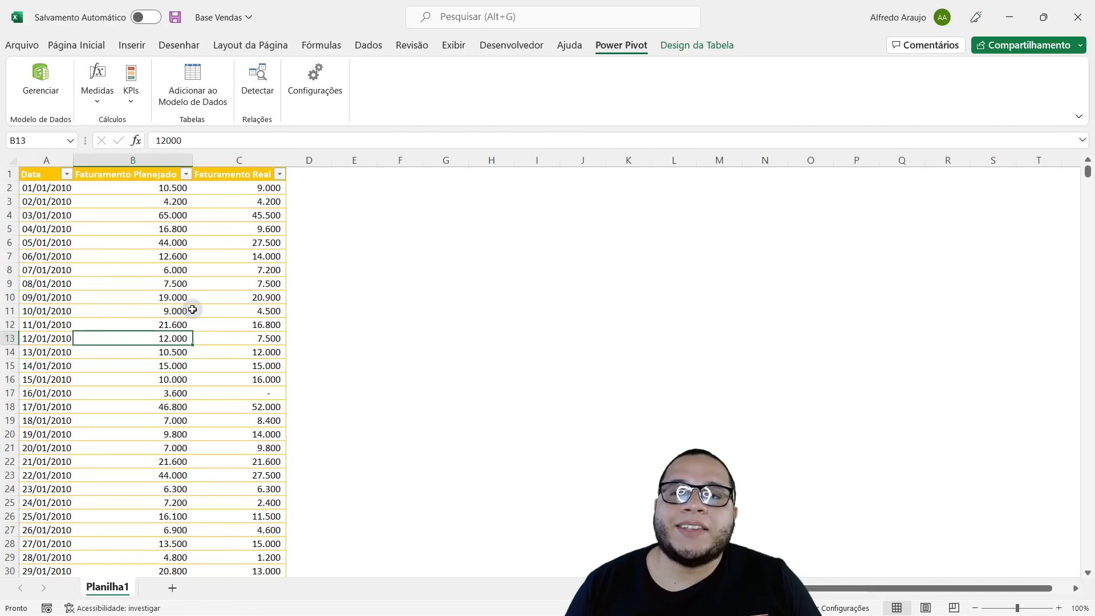
{"action": "left_click_drag", "start_coordinate": [53, 182], "coordinate": [234, 532]}
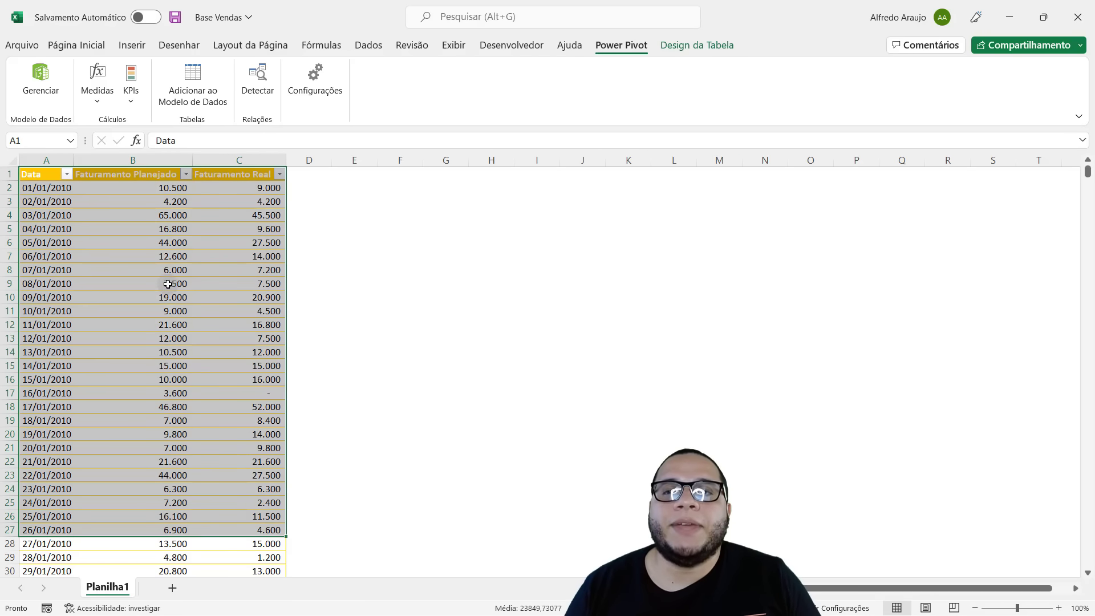
{"action": "left_click", "coordinate": [167, 284]}
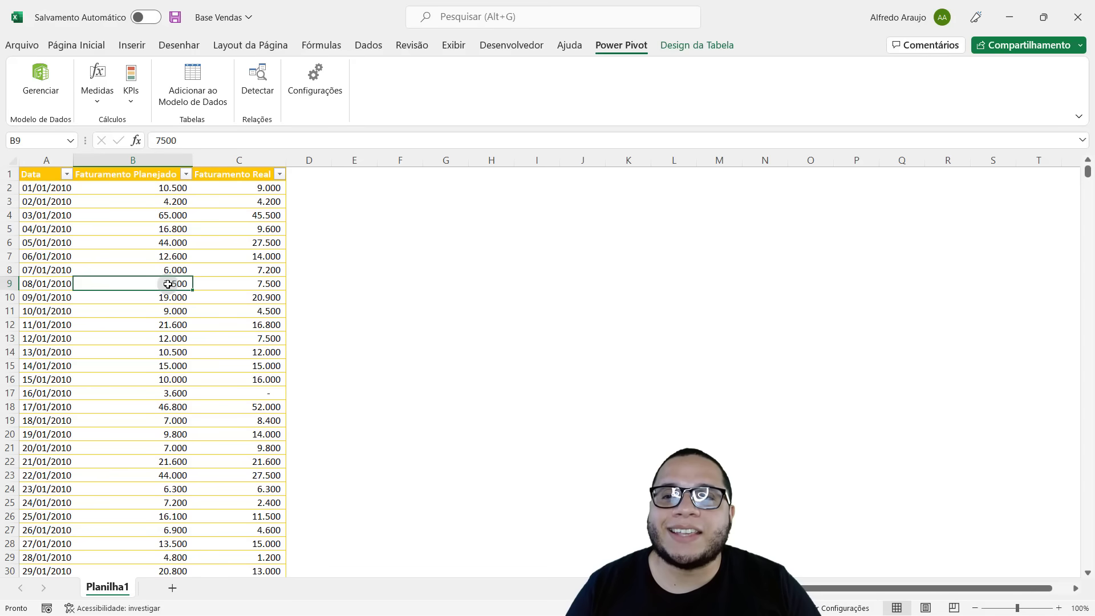
{"action": "left_click", "coordinate": [133, 348]}
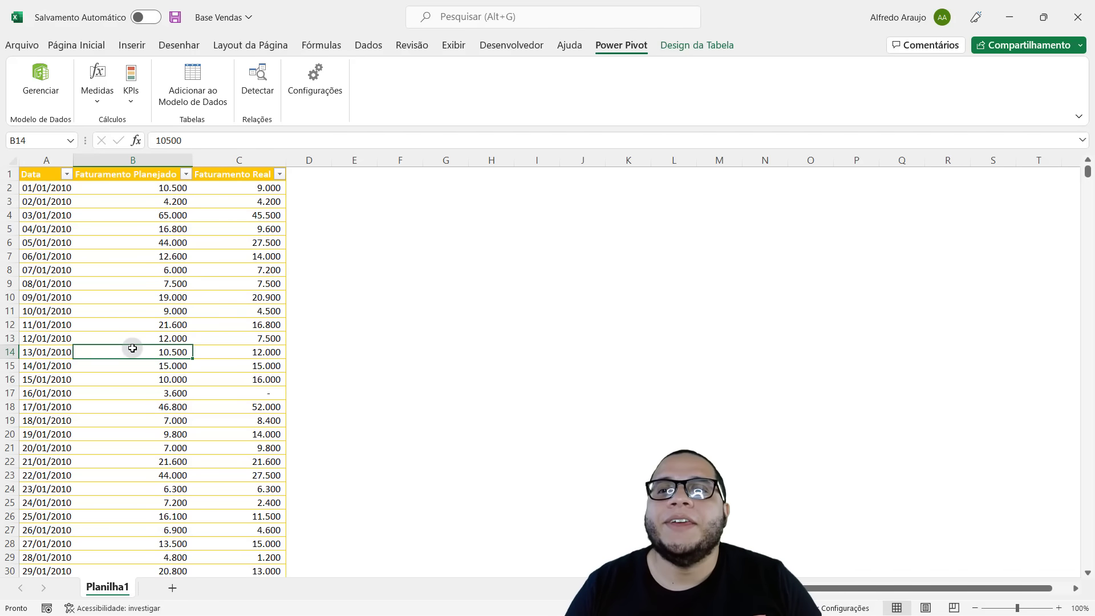
{"action": "left_click", "coordinate": [46, 170]}
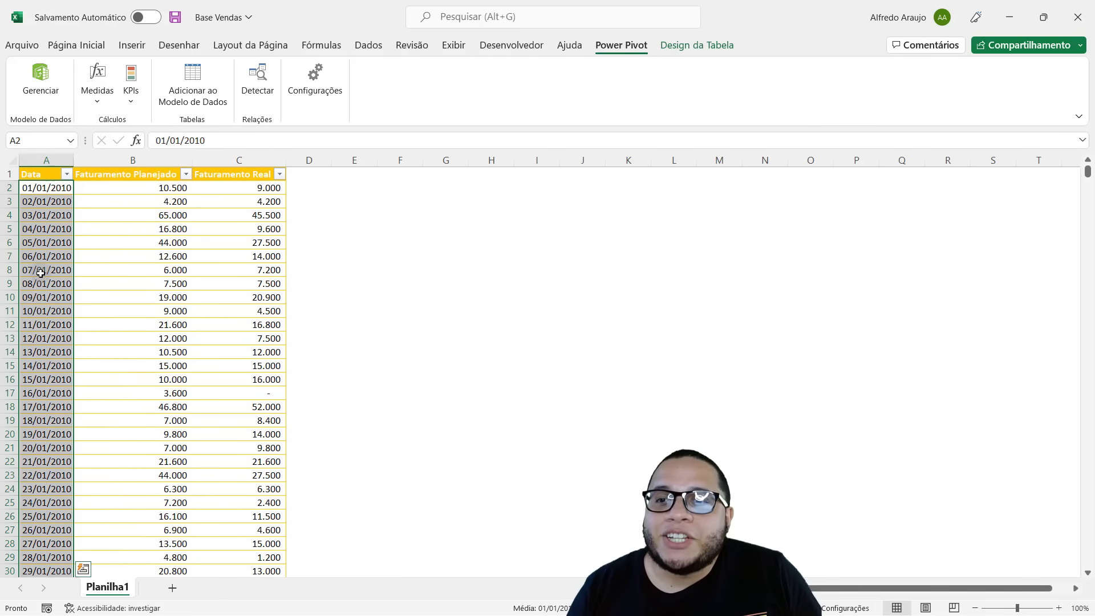
{"action": "left_click_drag", "start_coordinate": [40, 194], "coordinate": [36, 365]}
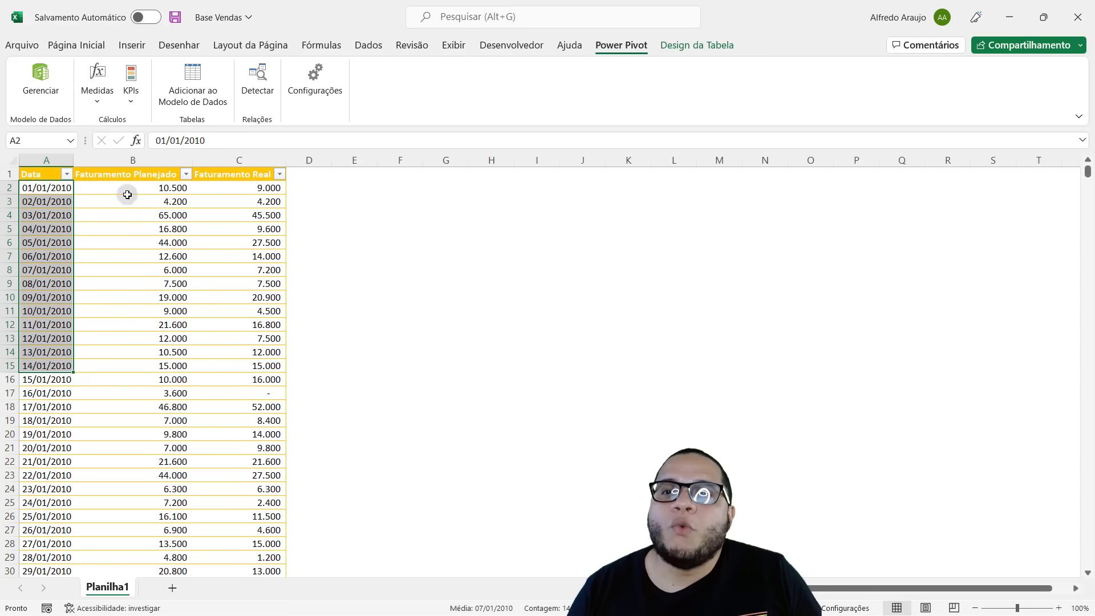
{"action": "left_click_drag", "start_coordinate": [127, 191], "coordinate": [110, 377]}
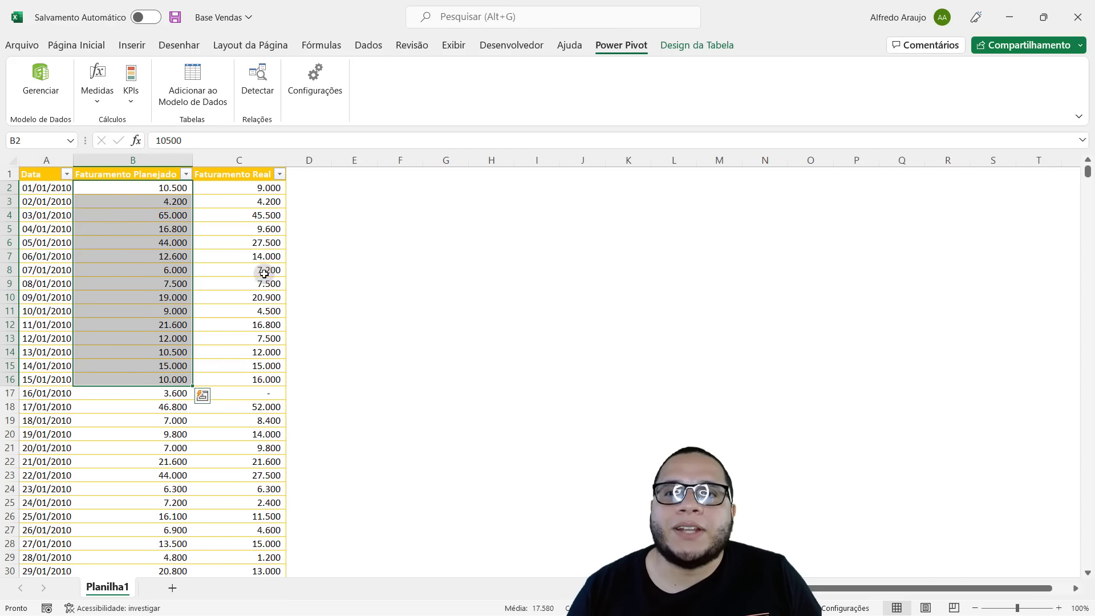
{"action": "left_click_drag", "start_coordinate": [251, 190], "coordinate": [246, 366]}
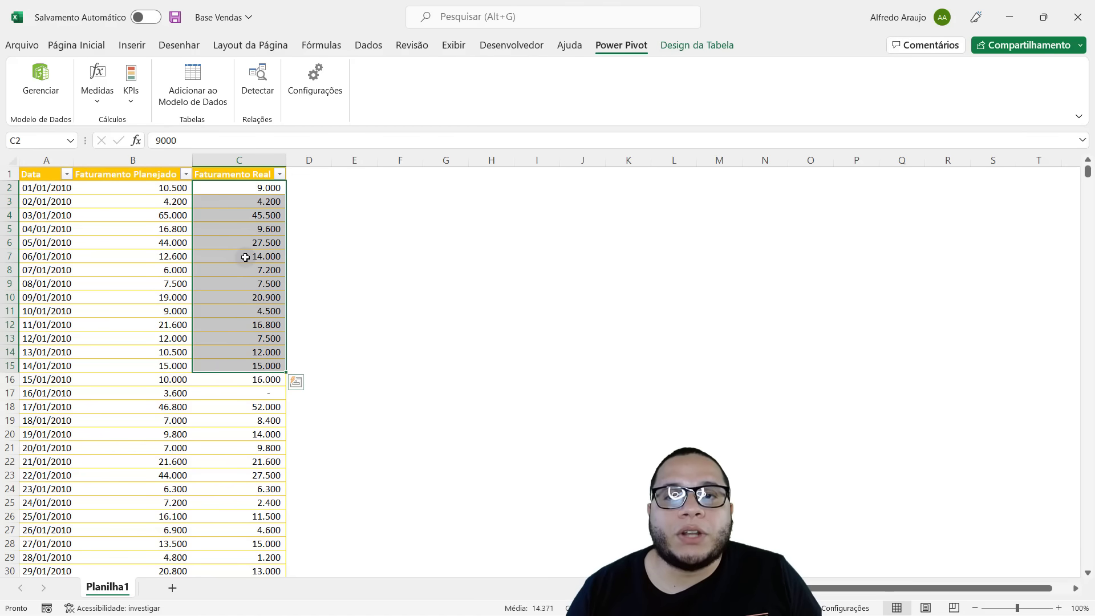
Add the sales table on Planilha1 to the Power Pivot data model
{"action": "left_click", "coordinate": [245, 257]}
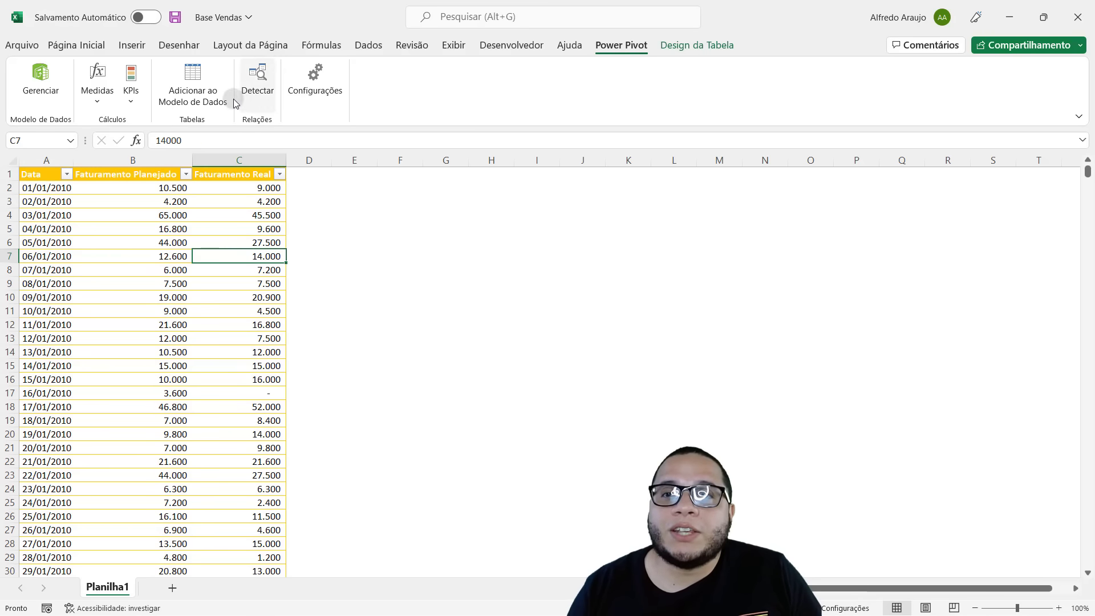
{"action": "left_click", "coordinate": [206, 104]}
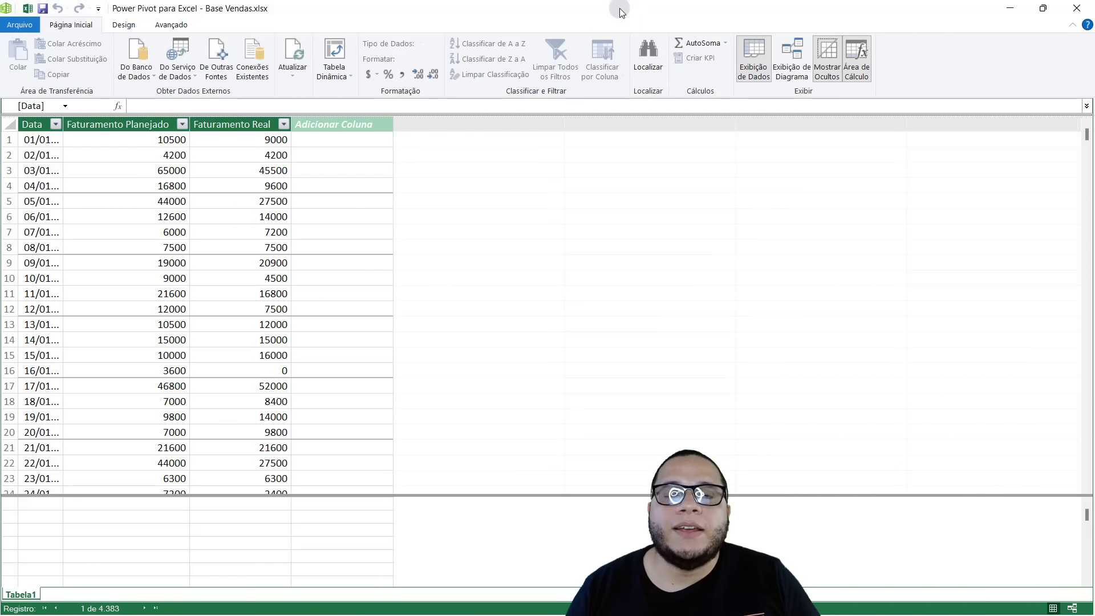
{"action": "left_click_drag", "start_coordinate": [619, 9], "coordinate": [296, 109]}
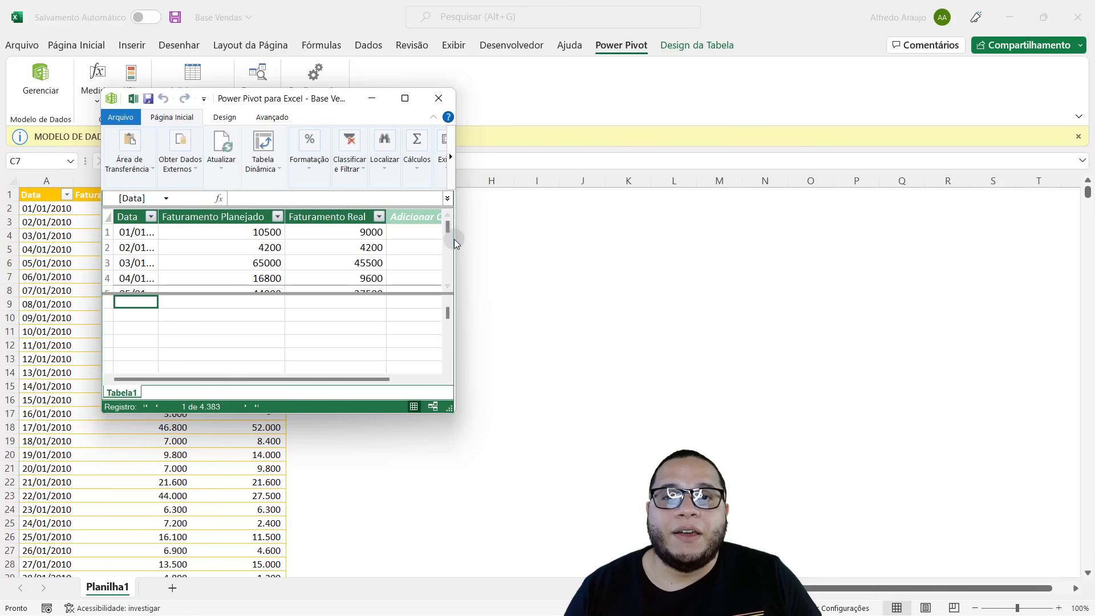
{"action": "left_click_drag", "start_coordinate": [454, 240], "coordinate": [871, 263]}
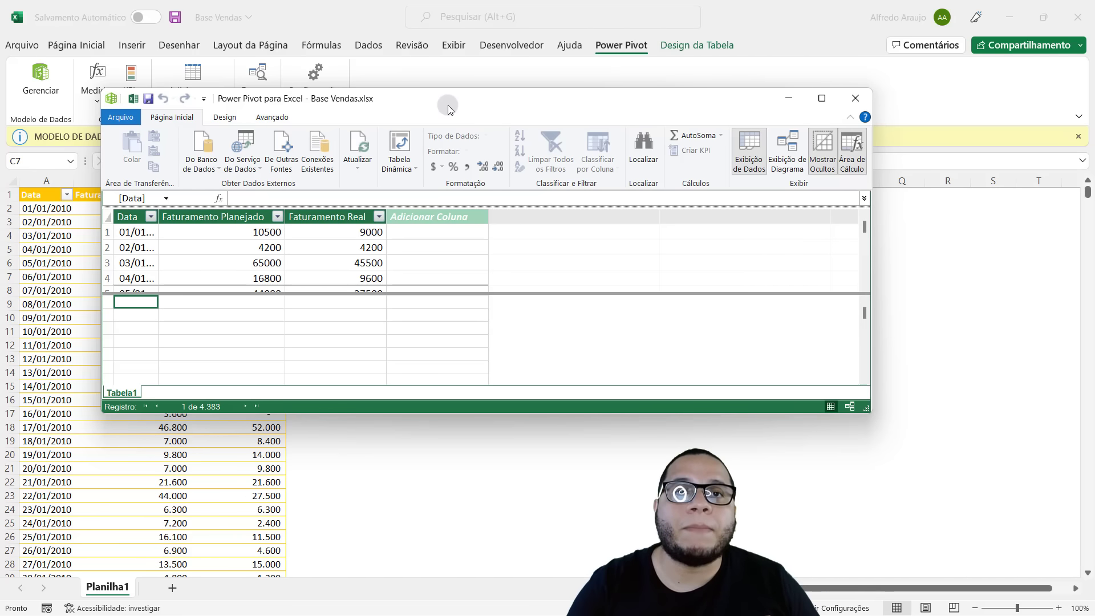
{"action": "left_click_drag", "start_coordinate": [448, 105], "coordinate": [560, 70]}
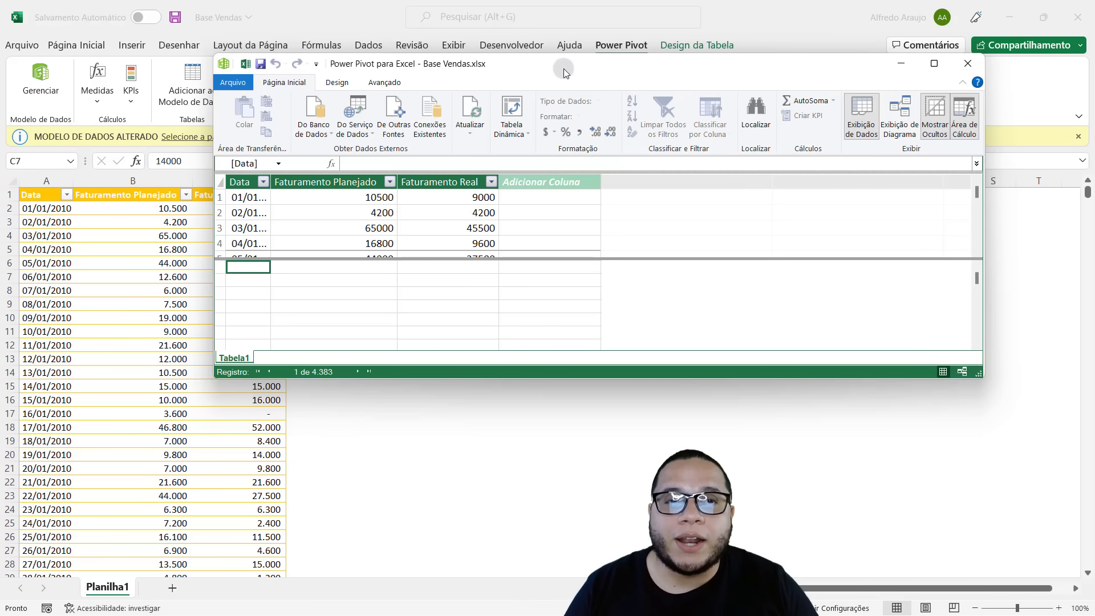
{"action": "left_click", "coordinate": [939, 66]}
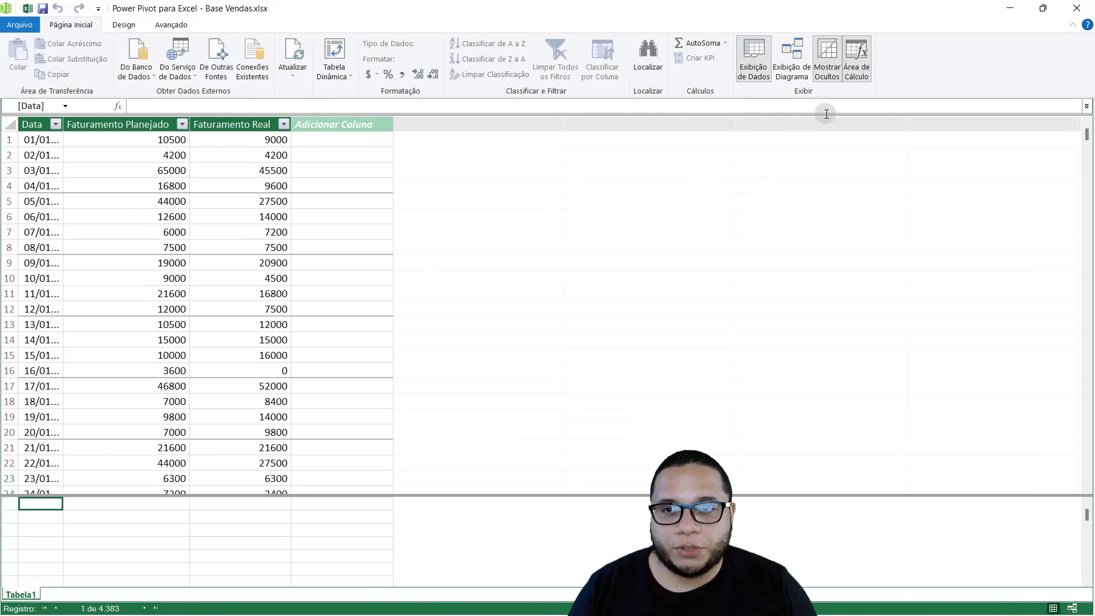
Return to the worksheet and look at the Power Pivot options for measures
{"action": "left_click", "coordinate": [240, 293]}
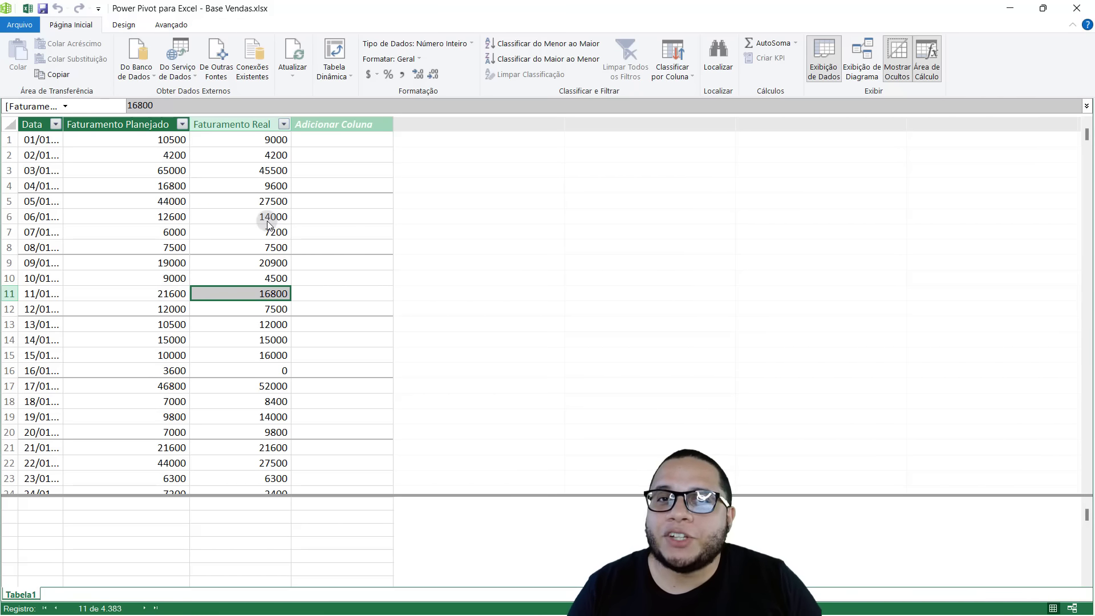
{"action": "left_click", "coordinate": [1008, 11]}
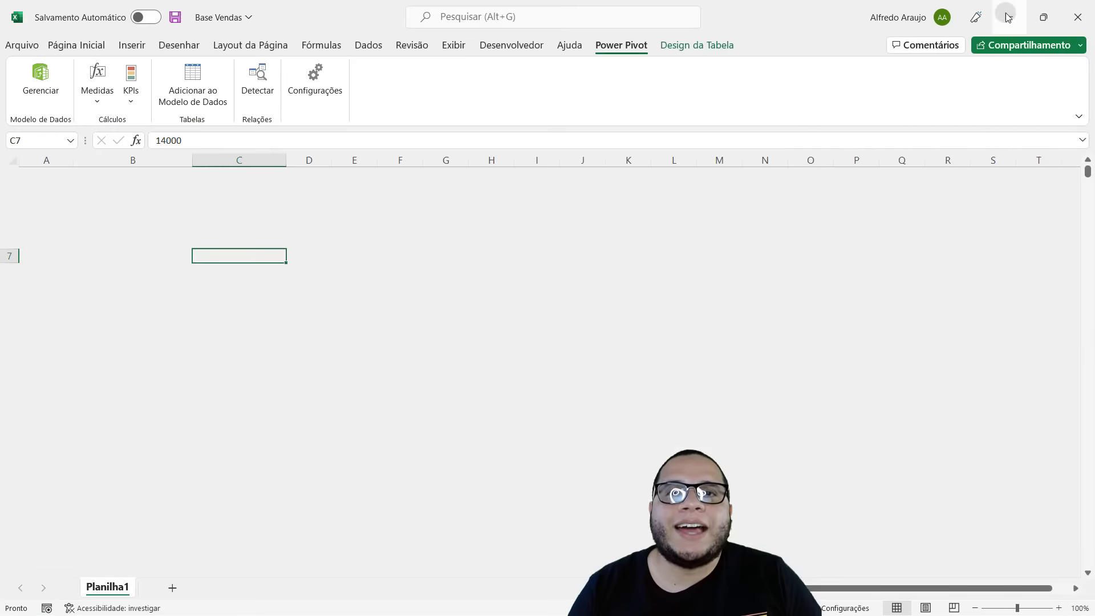
{"action": "left_click", "coordinate": [107, 217]}
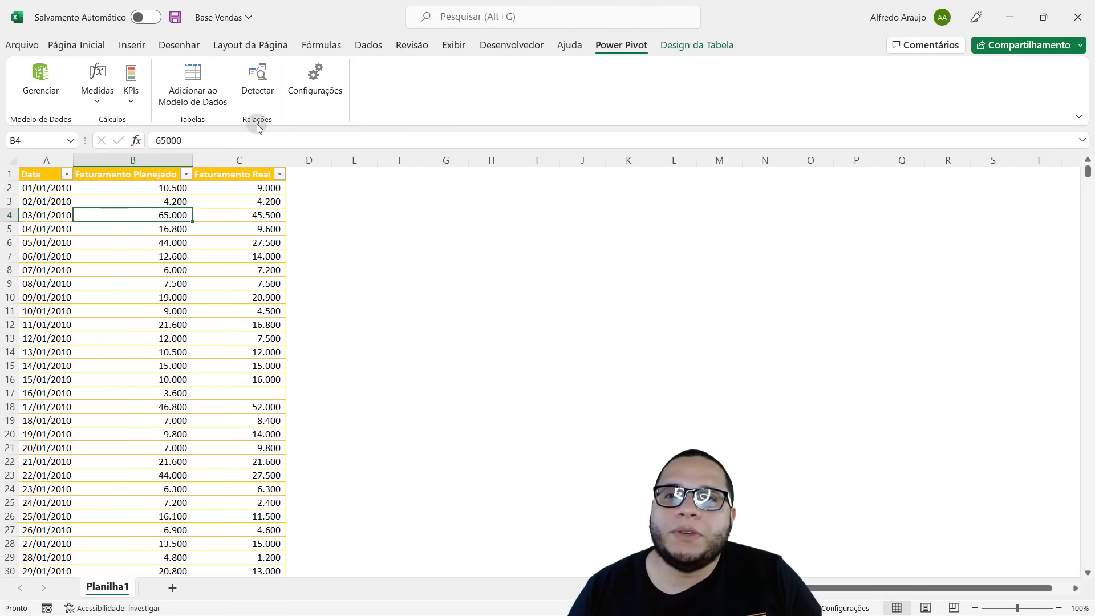
{"action": "left_click", "coordinate": [95, 102]}
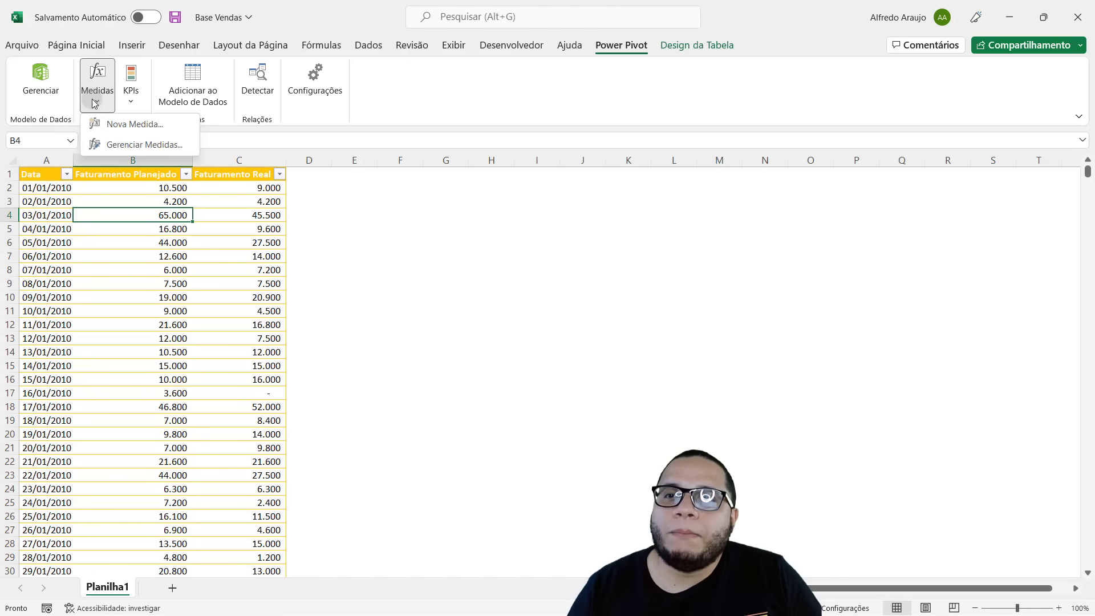
{"action": "left_click", "coordinate": [120, 124]}
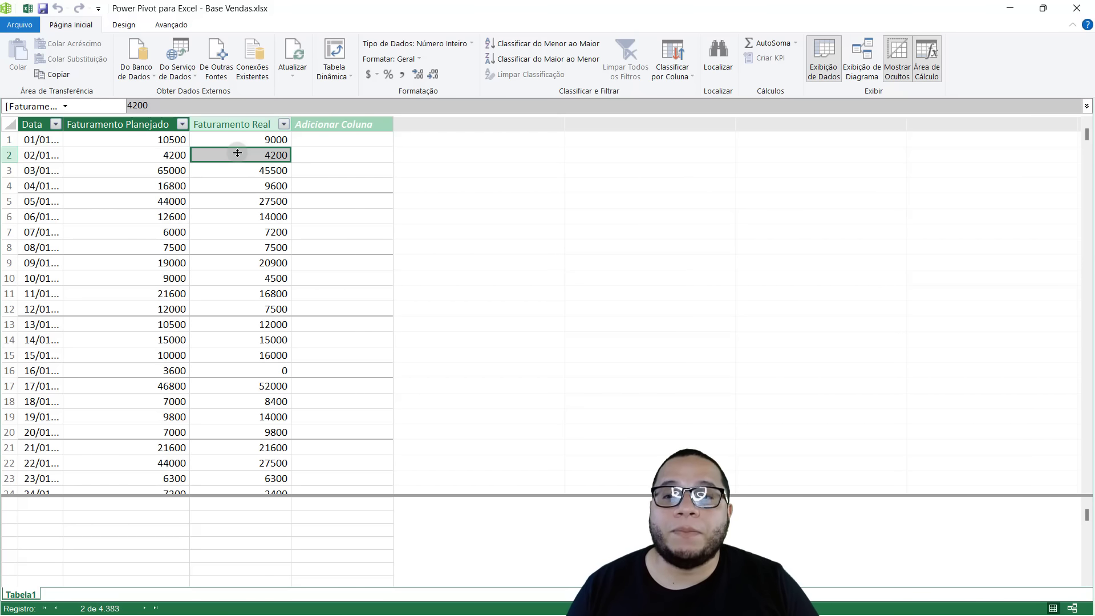
{"action": "left_click", "coordinate": [24, 594]}
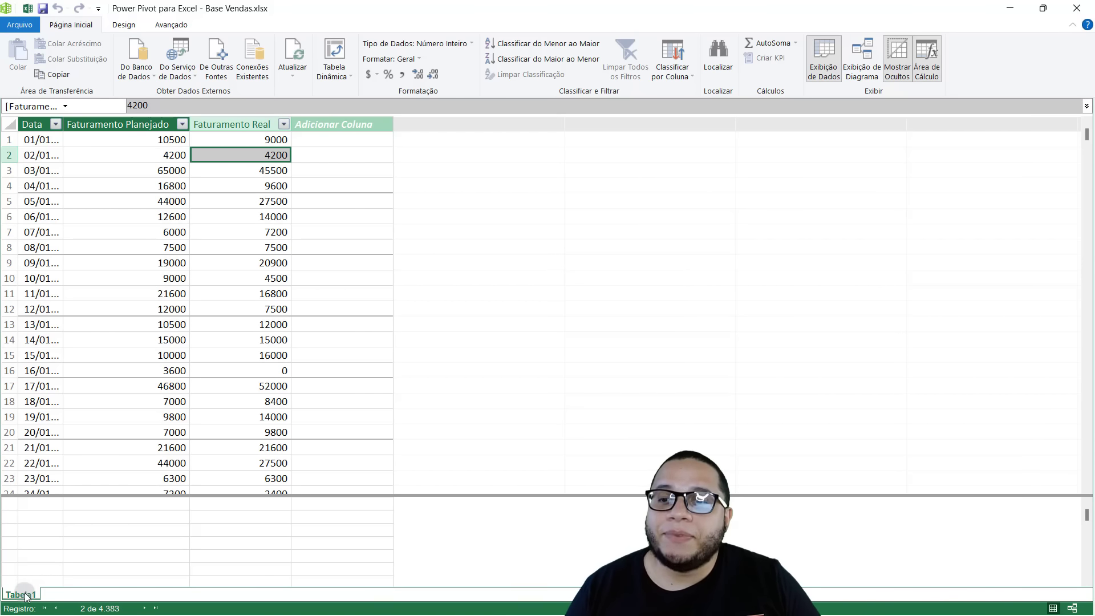
{"action": "double_click", "coordinate": [24, 594]}
{"action": "key", "text": "Escape"}
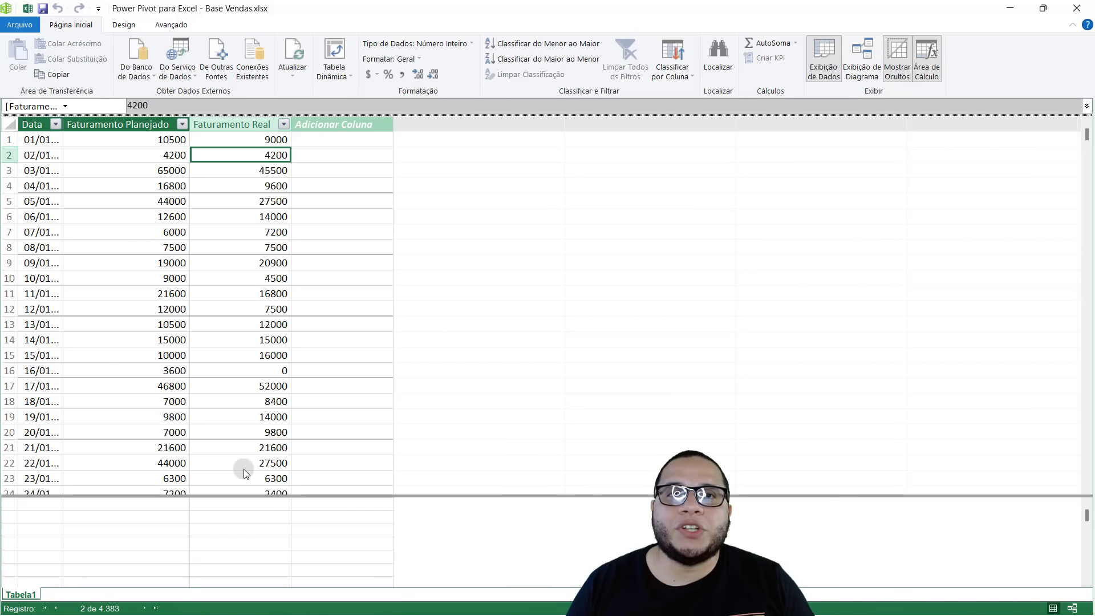
{"action": "double_click", "coordinate": [18, 593]}
{"action": "type", "text": "Vendas"}
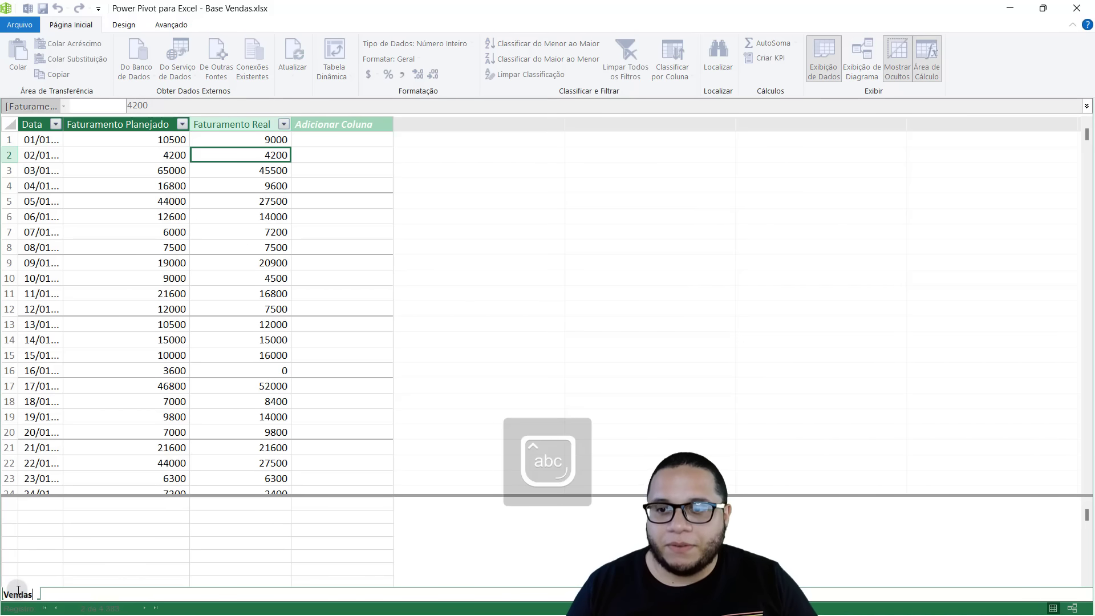
{"action": "key", "text": "Escape"}
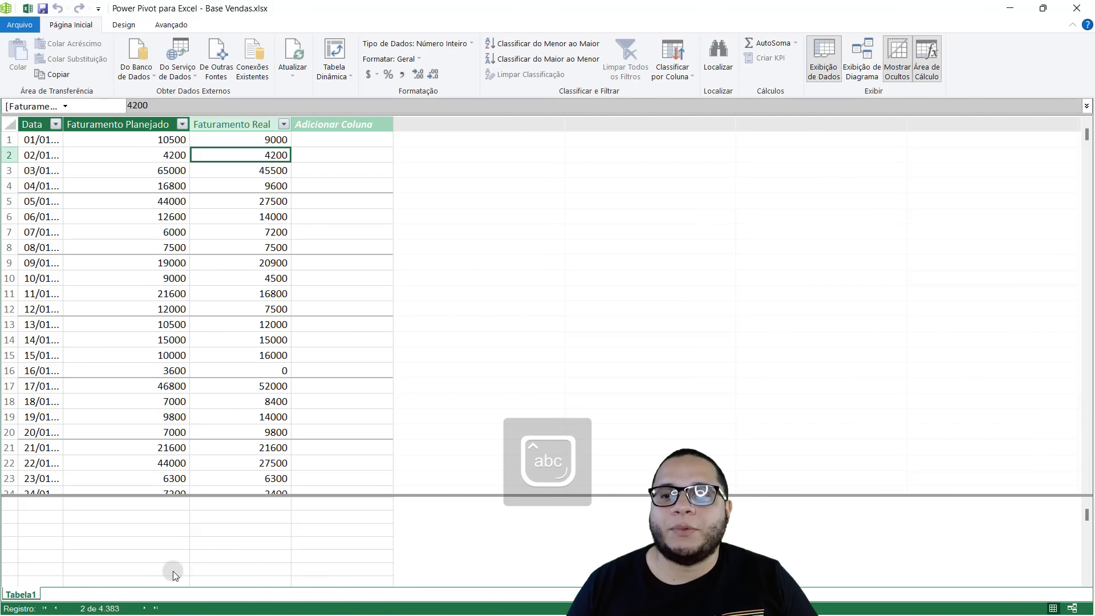
{"action": "left_click", "coordinate": [177, 367]}
{"action": "left_click", "coordinate": [165, 261]}
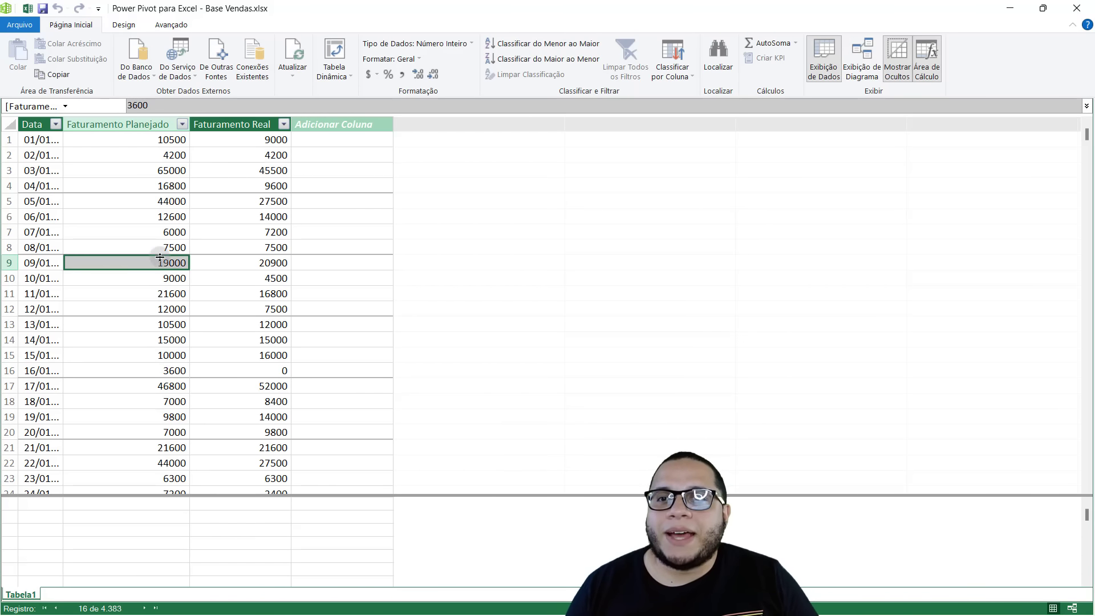
Rename the Tabela1 table in the data model as Vendas
{"action": "double_click", "coordinate": [12, 593]}
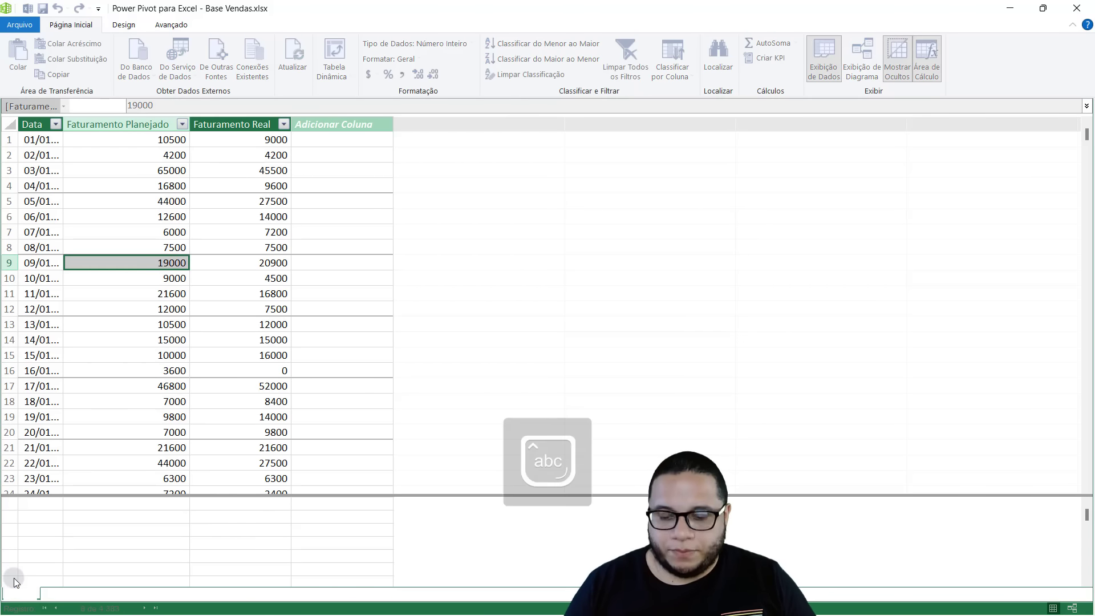
{"action": "type", "text": "Vendas"}
{"action": "key", "text": "Return"}
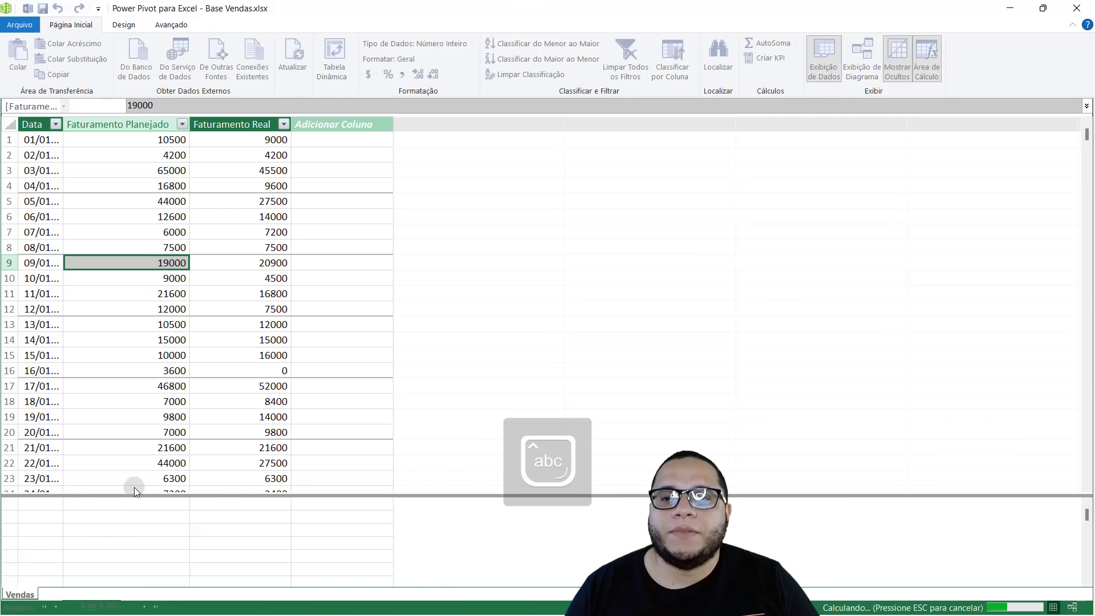
{"action": "left_click", "coordinate": [166, 448]}
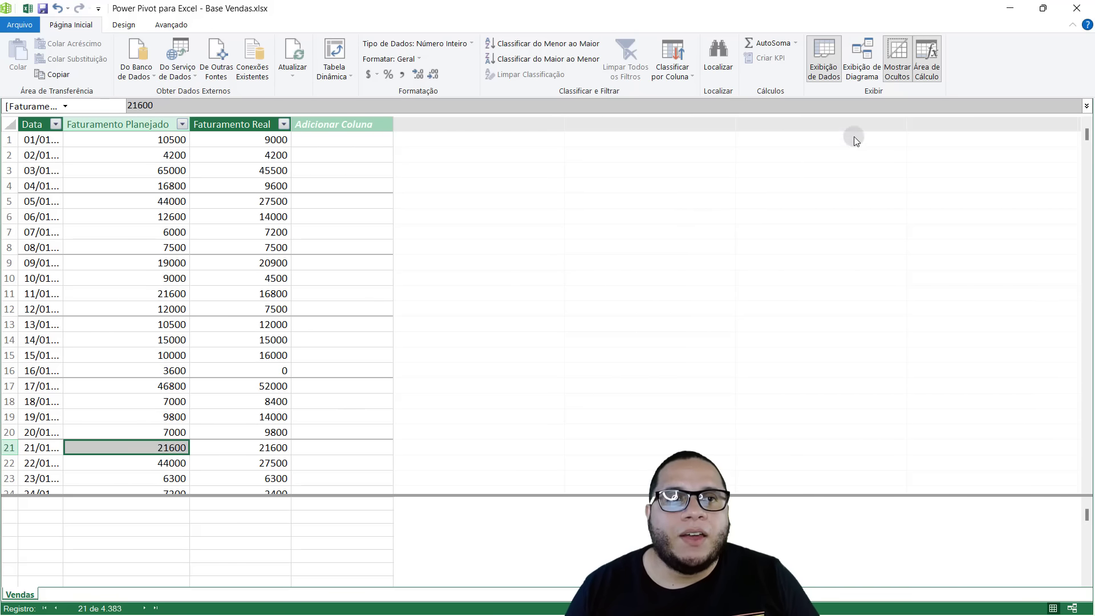
Return from the data model to the worksheet and start a new measure assigned to the Vendas table
{"action": "left_click", "coordinate": [1077, 8]}
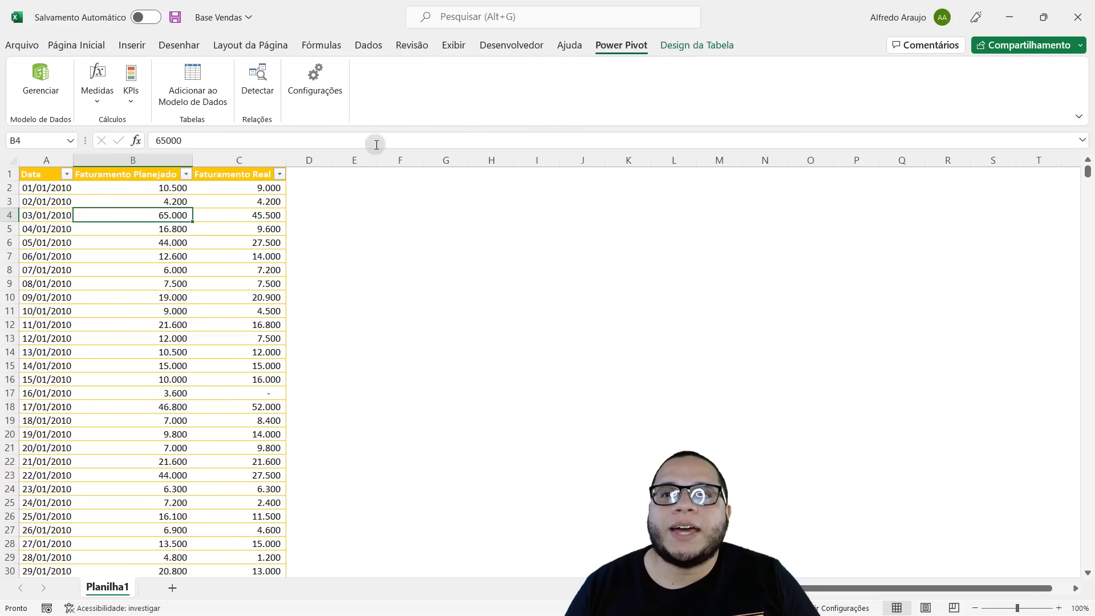
{"action": "left_click", "coordinate": [97, 104]}
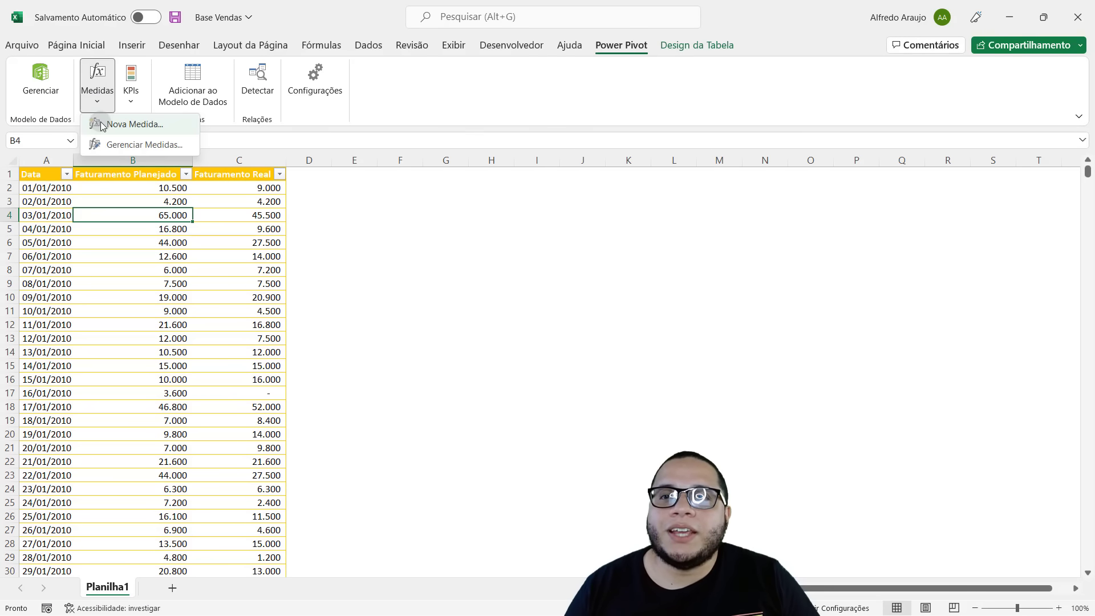
{"action": "left_click", "coordinate": [156, 124]}
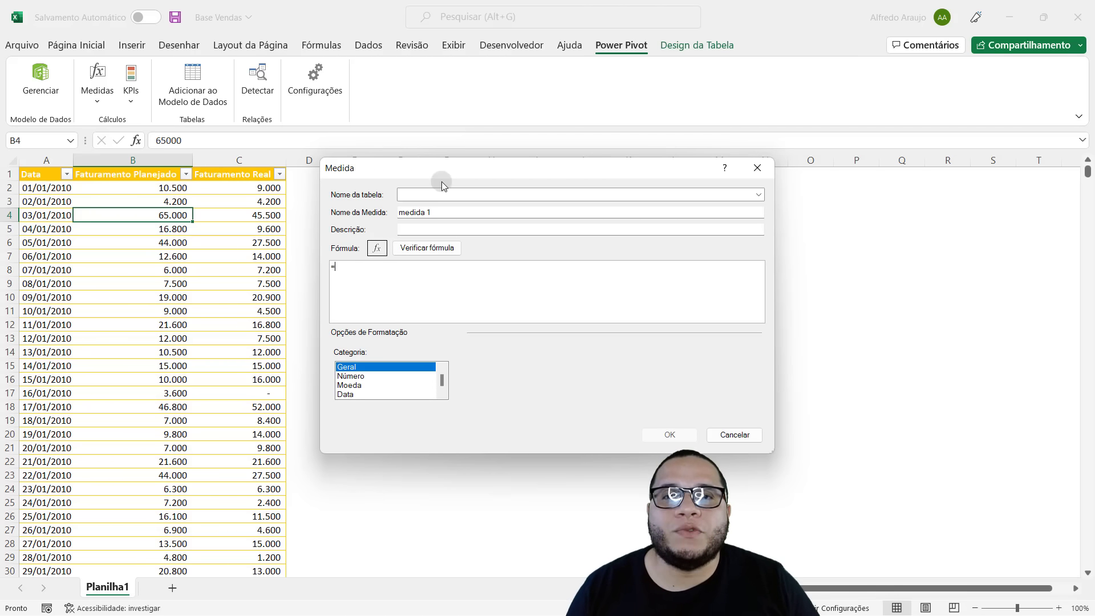
{"action": "left_click", "coordinate": [436, 197]}
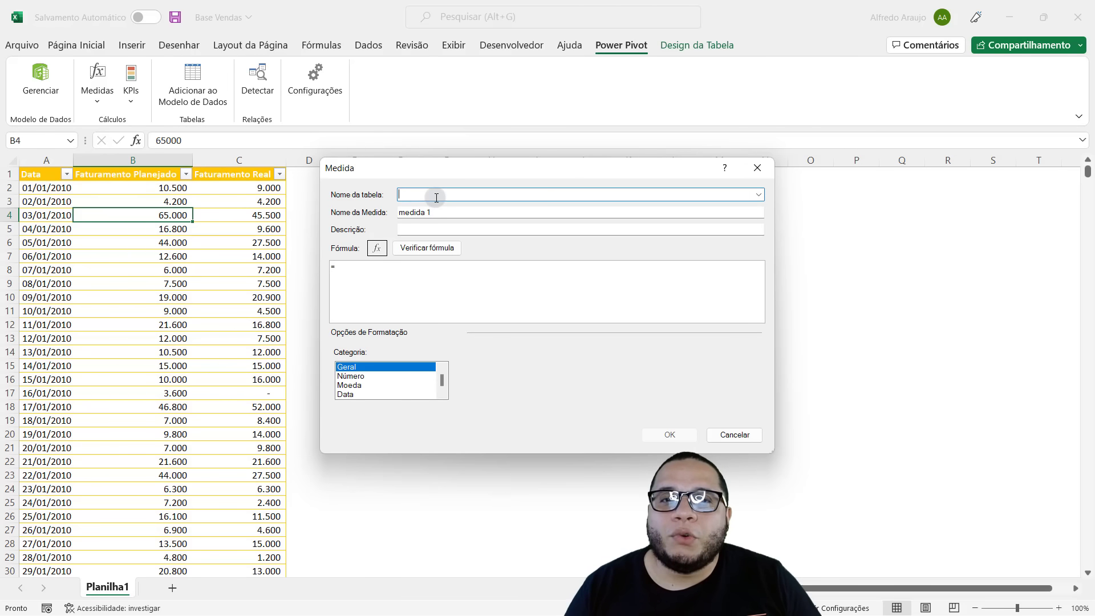
{"action": "left_click", "coordinate": [759, 196]}
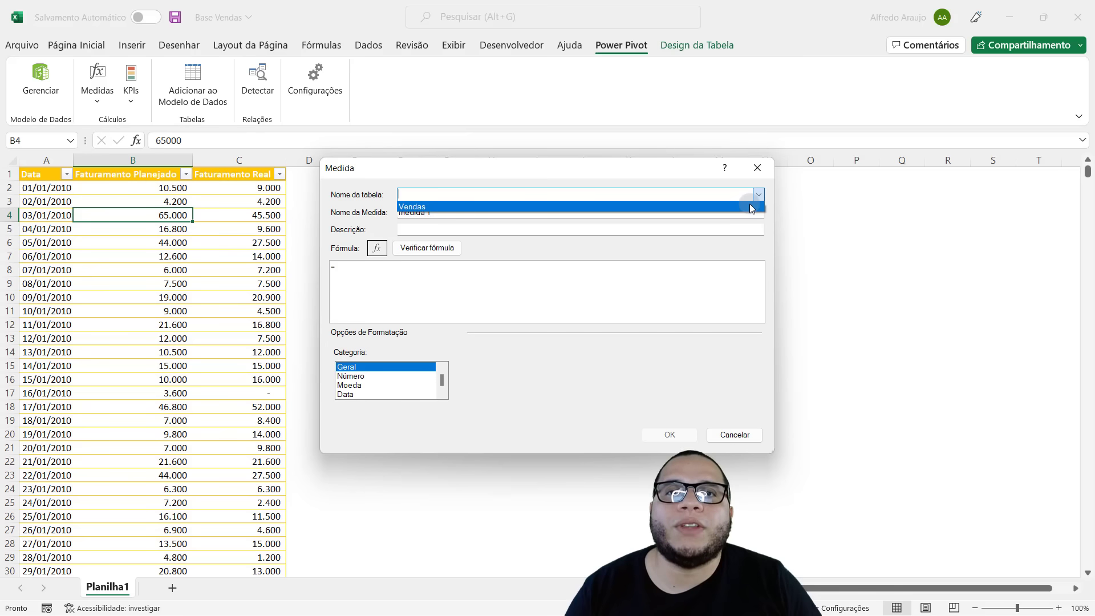
{"action": "left_click", "coordinate": [750, 206]}
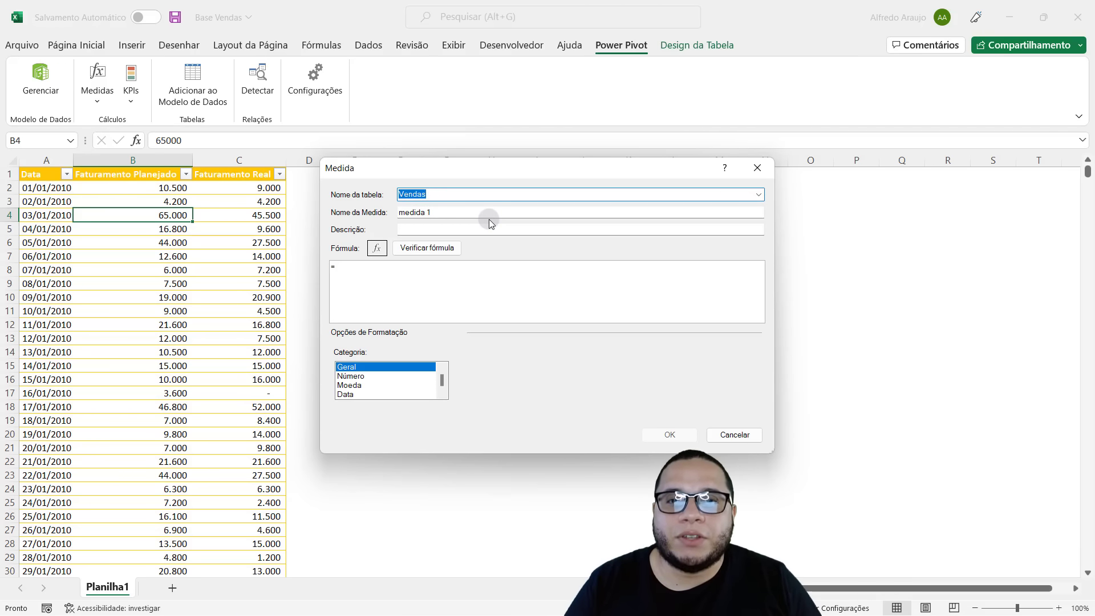
Name the new measure Fat Planejado
{"action": "key", "text": "Tab"}
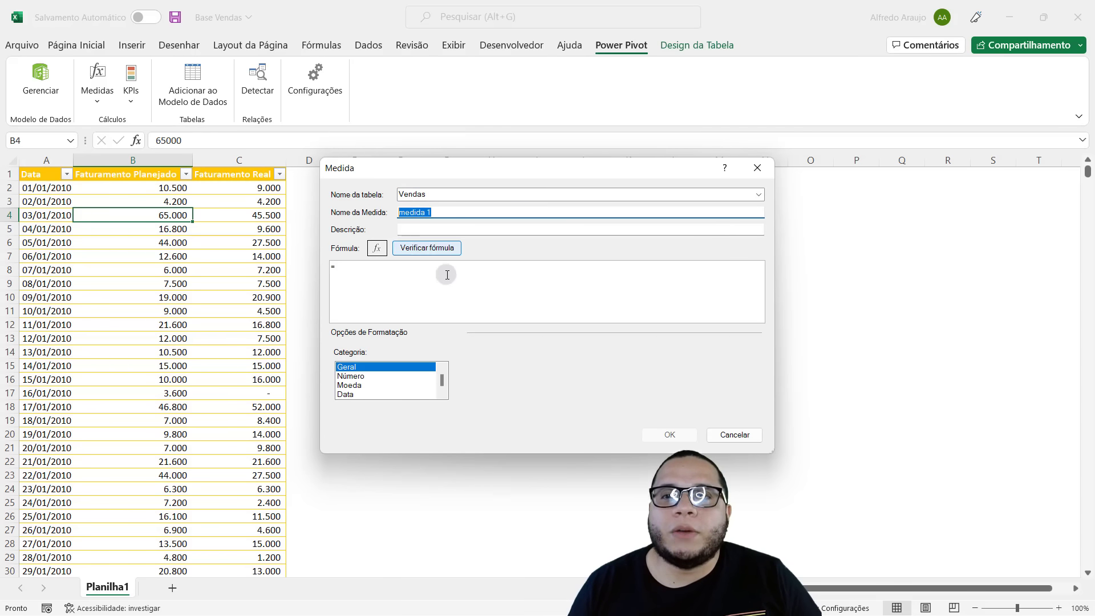
{"action": "key", "text": "Caps_Lock"}
{"action": "type", "text": "Fatur"}
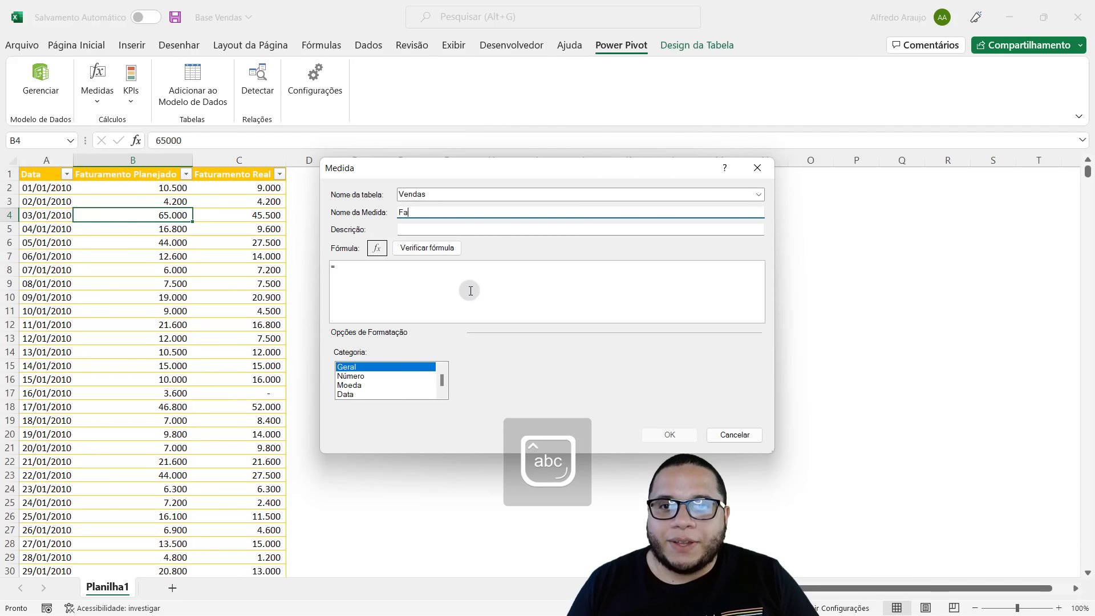
{"action": "key", "text": "BackSpace"}
{"action": "key", "text": "BackSpace"}
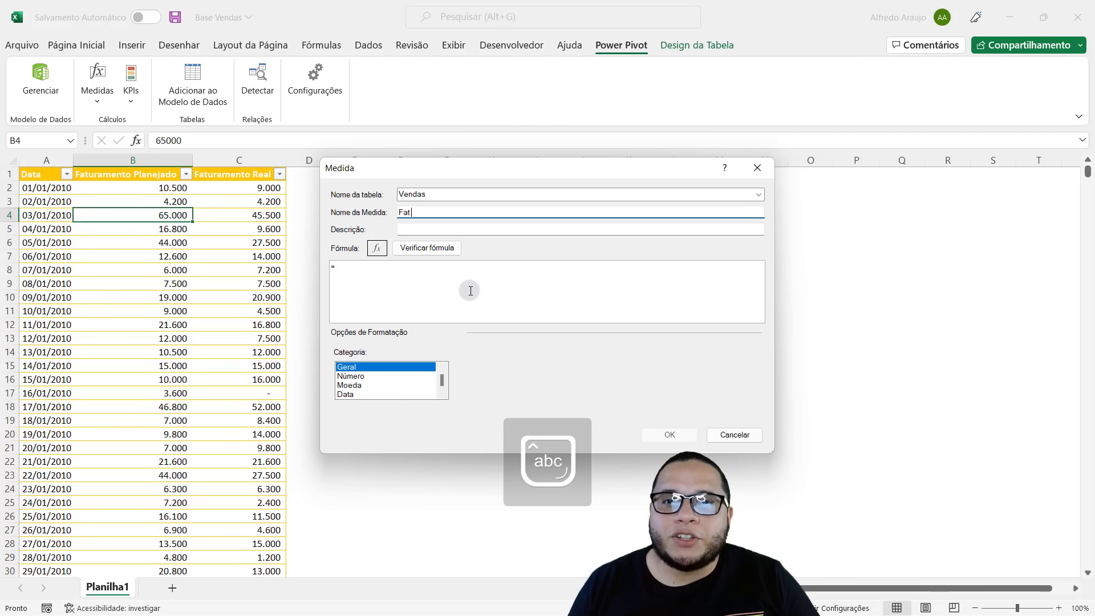
{"action": "type", "text": "Planejado"}
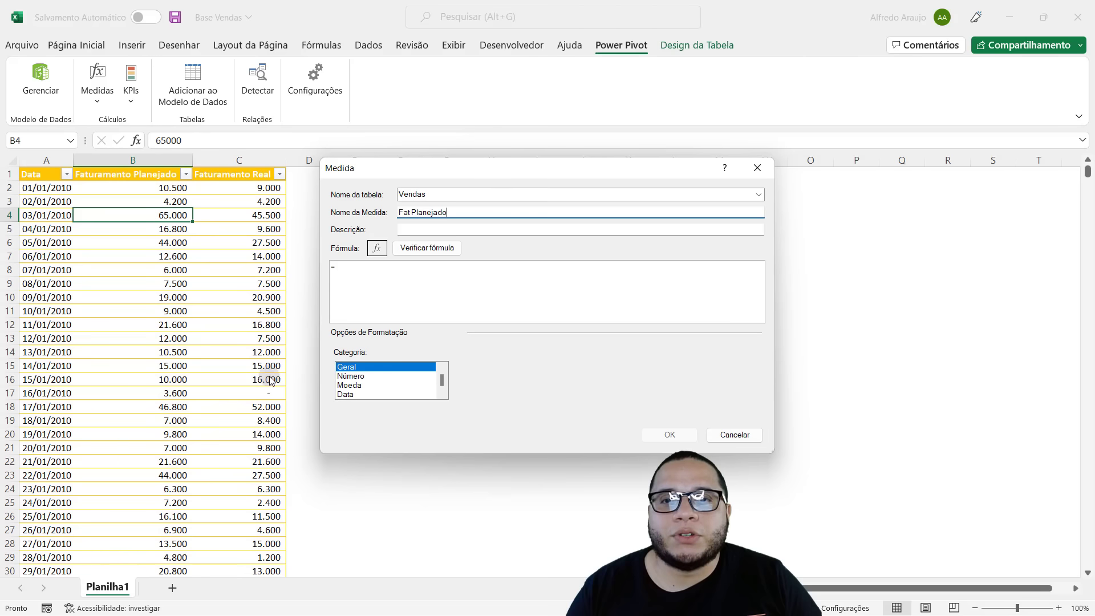
Enter the formula =SUM(Vendas[Faturamento Planejado]) for the Fat Planejado measure
{"action": "left_click", "coordinate": [402, 273]}
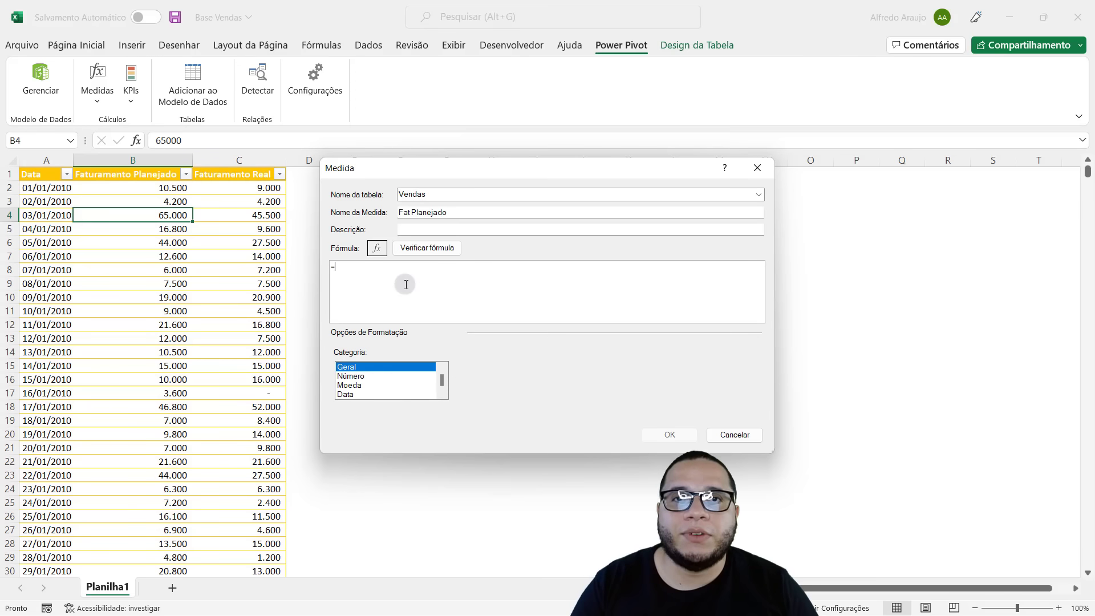
{"action": "left_click", "coordinate": [74, 153]}
{"action": "mouse_move", "coordinate": [67, 146]}
{"action": "left_mouse_down"}
{"action": "mouse_move", "coordinate": [191, 399]}
{"action": "mouse_move", "coordinate": [206, 583]}
{"action": "left_mouse_up"}
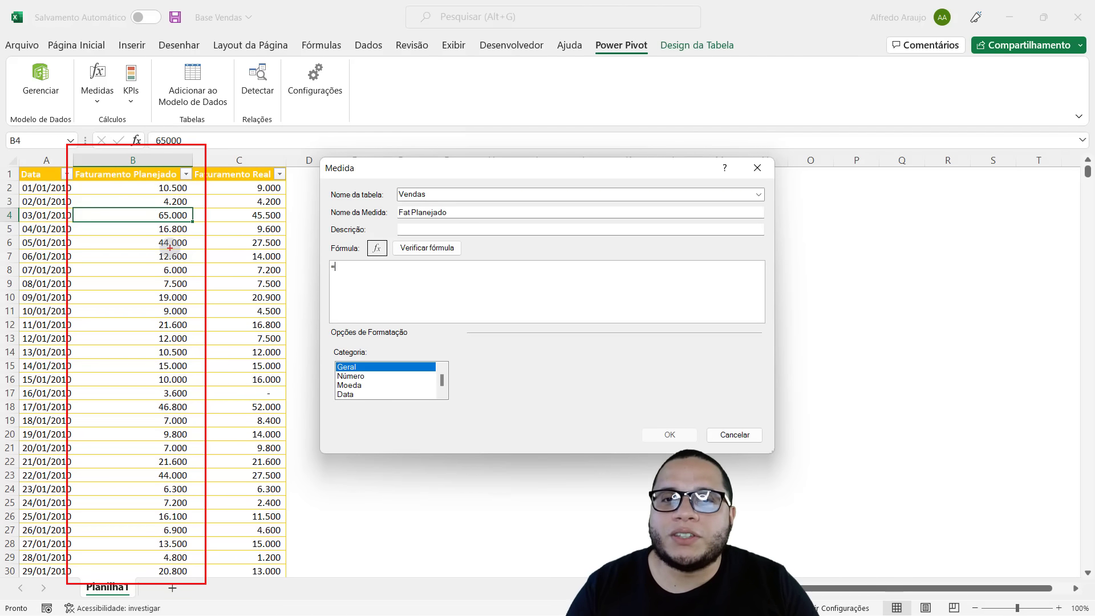
{"action": "key", "text": "Escape"}
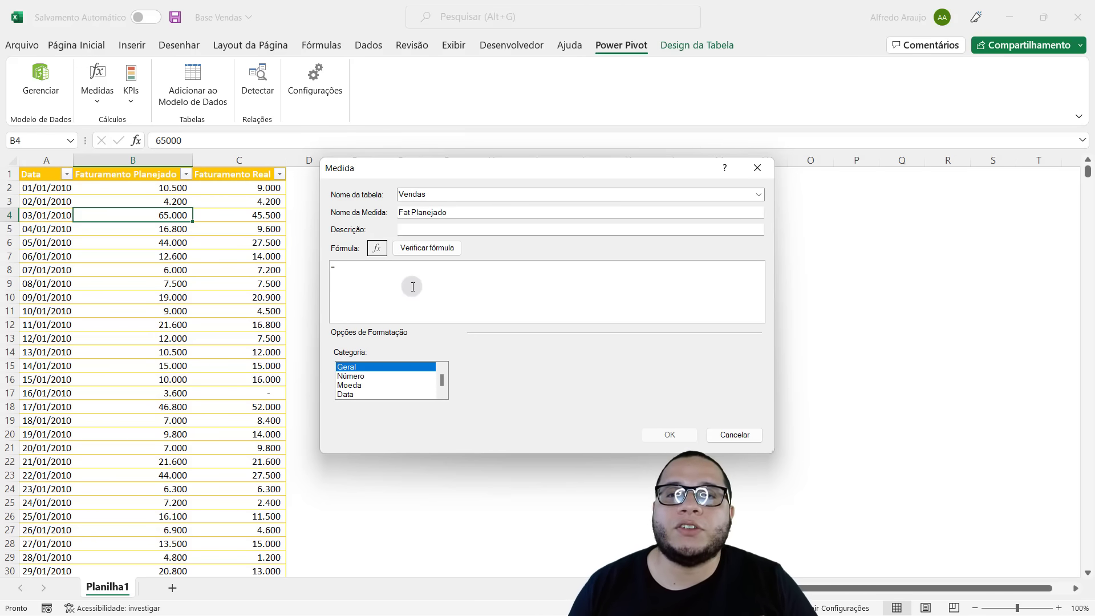
{"action": "type", "text": "SUM("}
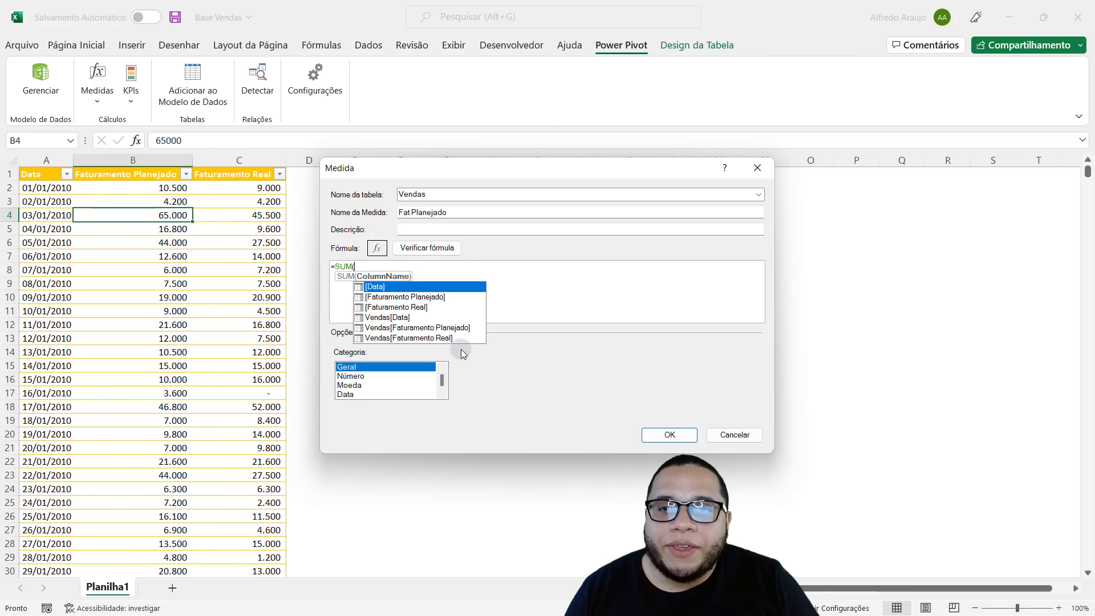
{"action": "left_click", "coordinate": [393, 328]}
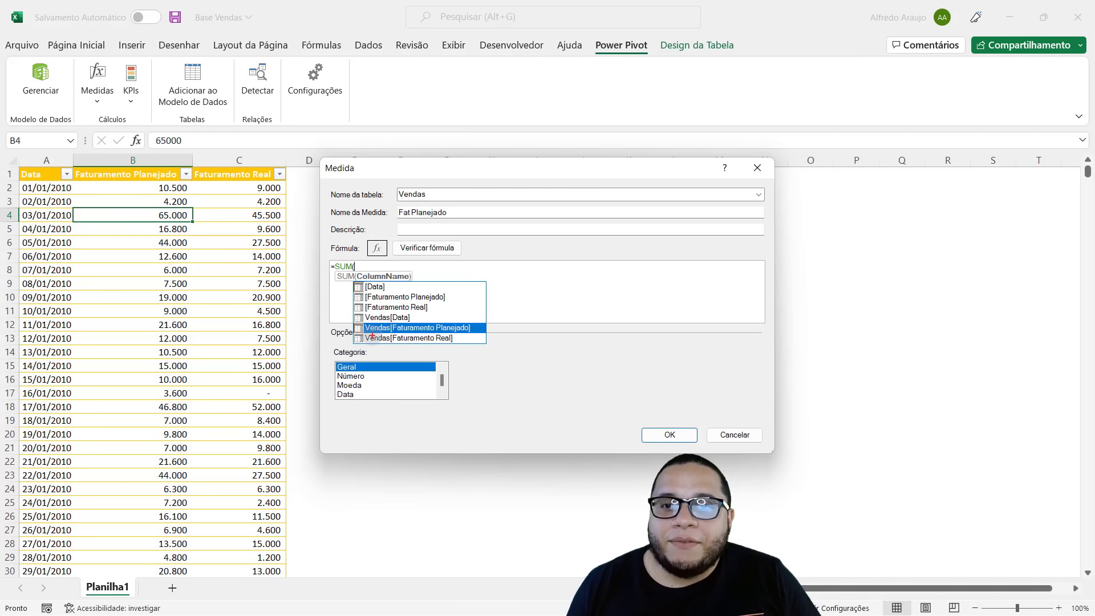
{"action": "mouse_move", "coordinate": [371, 335]}
{"action": "left_mouse_down"}
{"action": "mouse_move", "coordinate": [314, 390]}
{"action": "mouse_move", "coordinate": [321, 384]}
{"action": "left_mouse_up"}
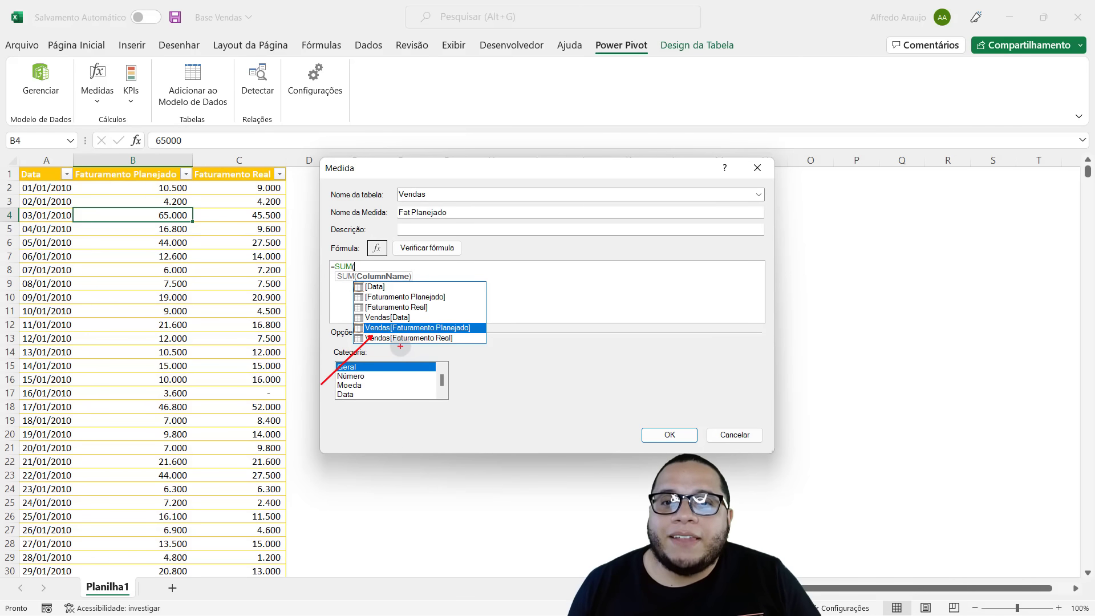
{"action": "left_click_drag", "start_coordinate": [388, 322], "coordinate": [476, 334]}
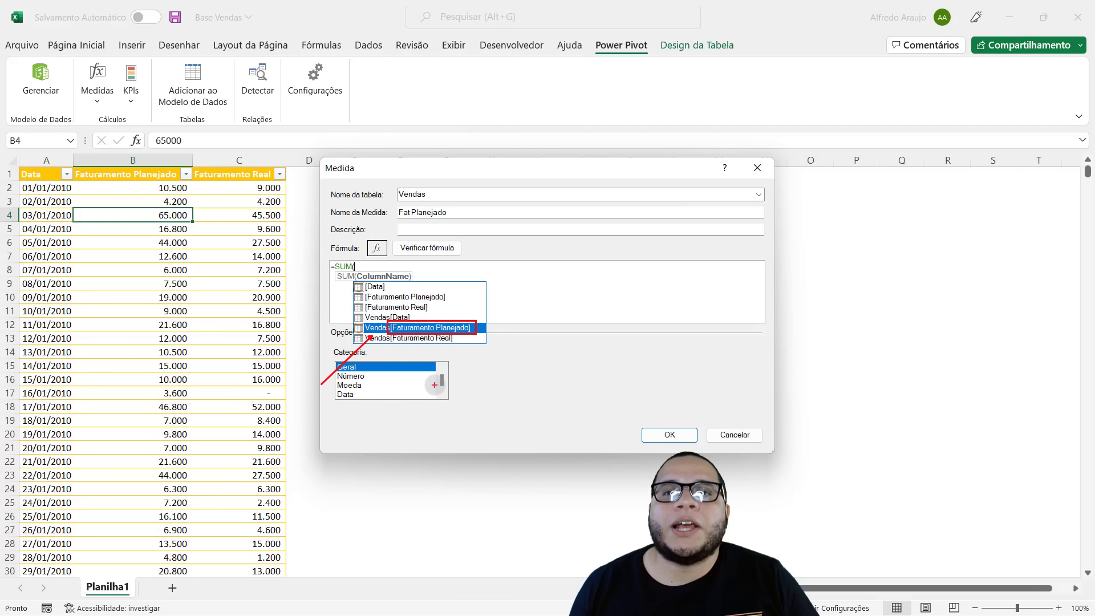
{"action": "key", "text": "Escape"}
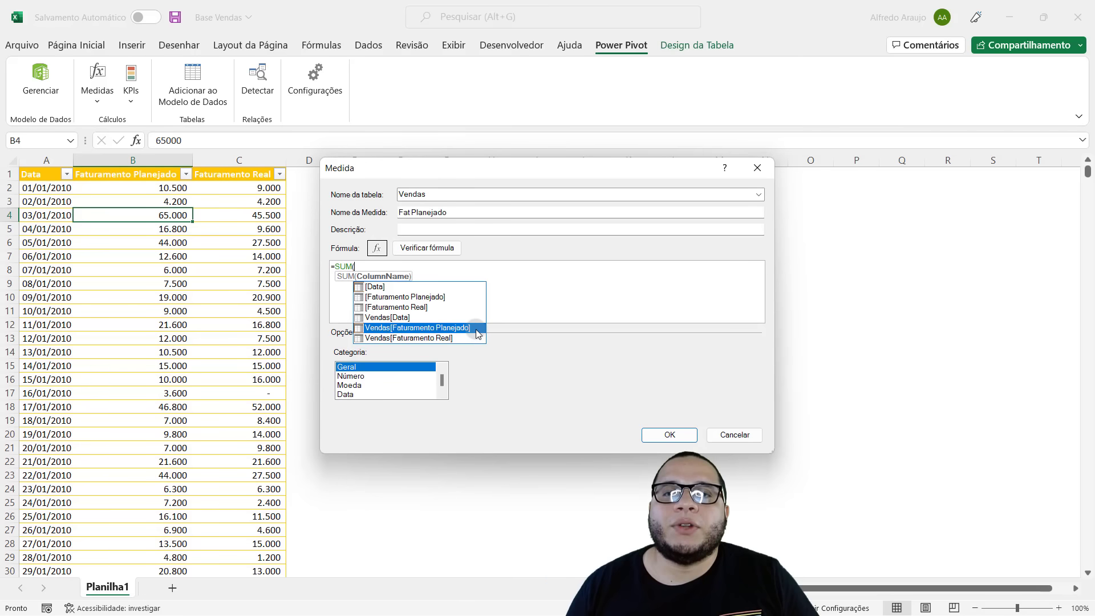
{"action": "double_click", "coordinate": [476, 330]}
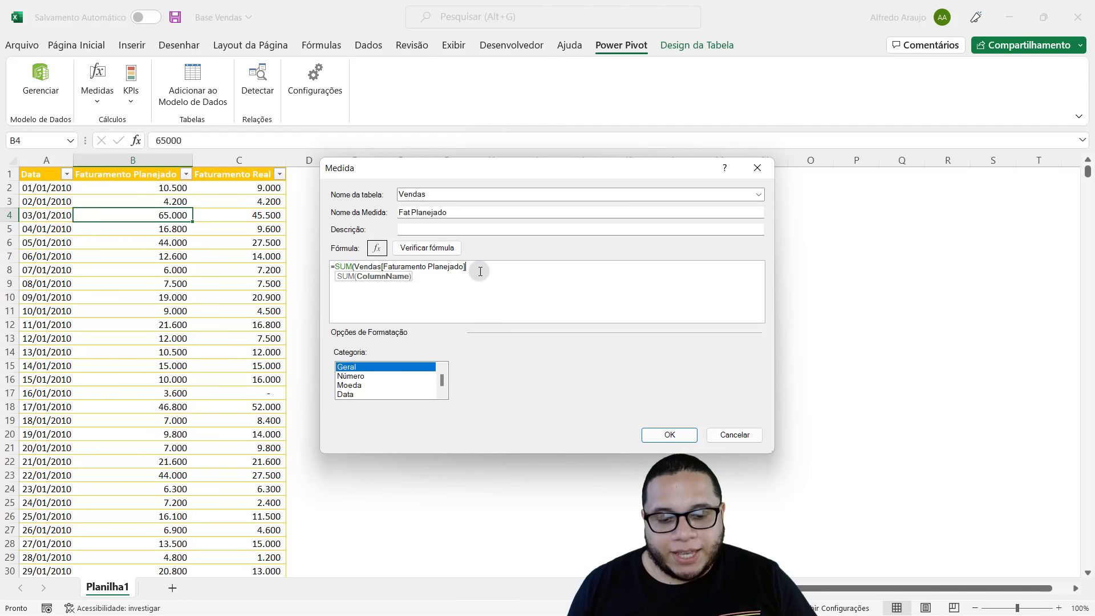
{"action": "type", "text": ")"}
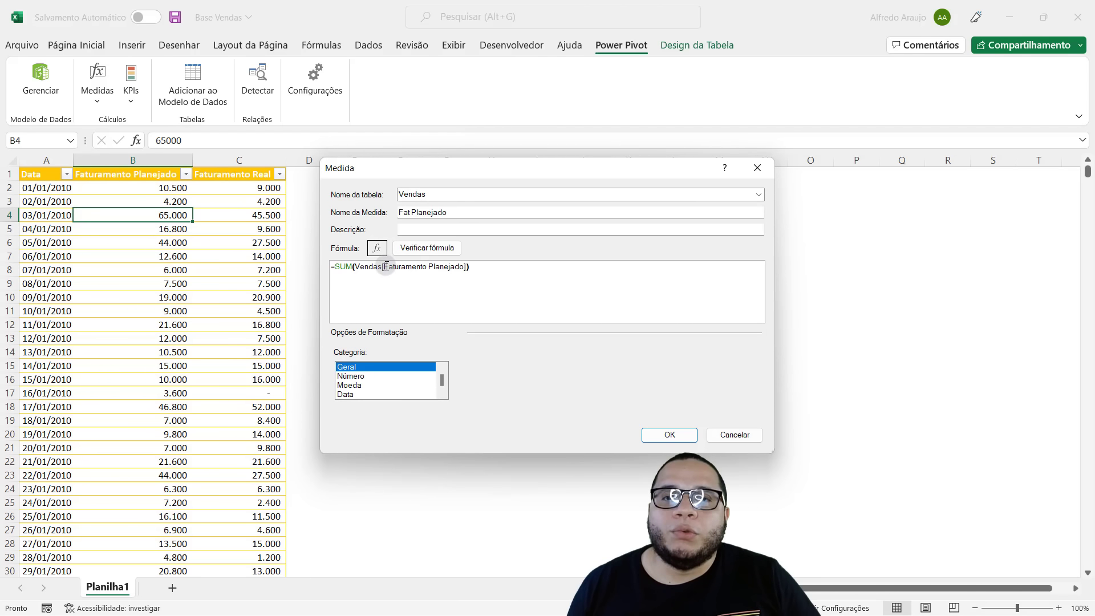
{"action": "left_click_drag", "start_coordinate": [383, 266], "coordinate": [463, 272]}
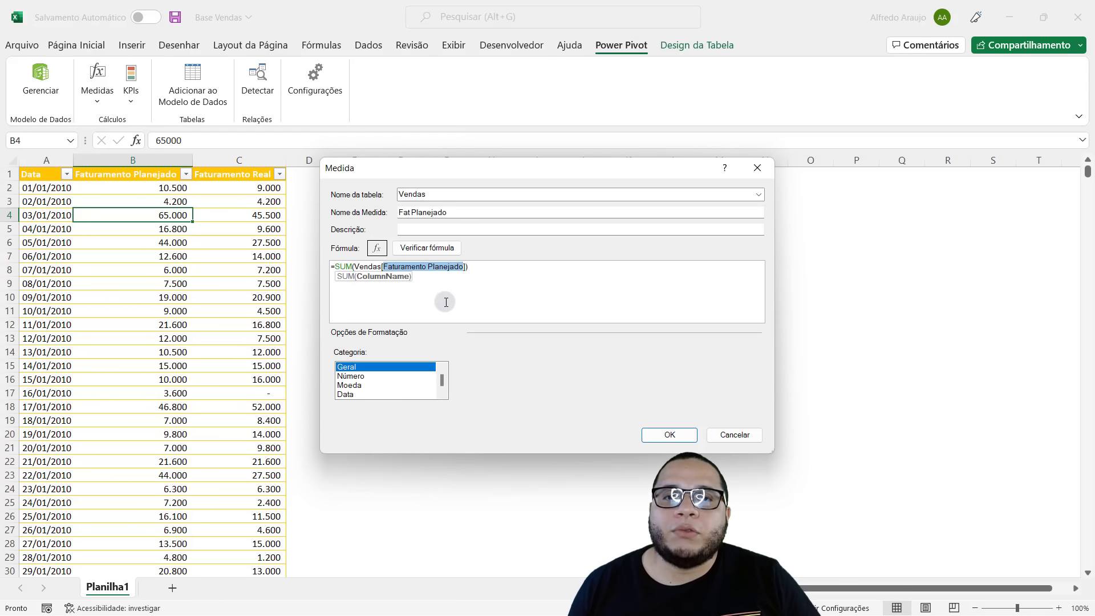
{"action": "double_click", "coordinate": [368, 266]}
{"action": "left_click", "coordinate": [521, 261]}
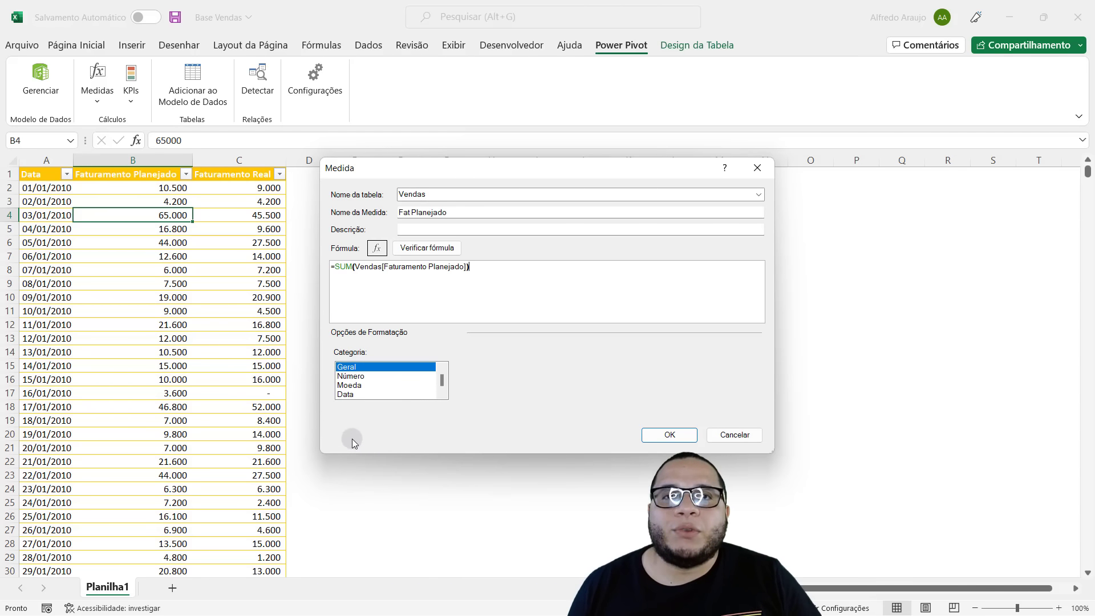
Format the Fat Planejado measure as currency (Moeda) with 0 decimal places and save it
{"action": "left_click", "coordinate": [349, 386]}
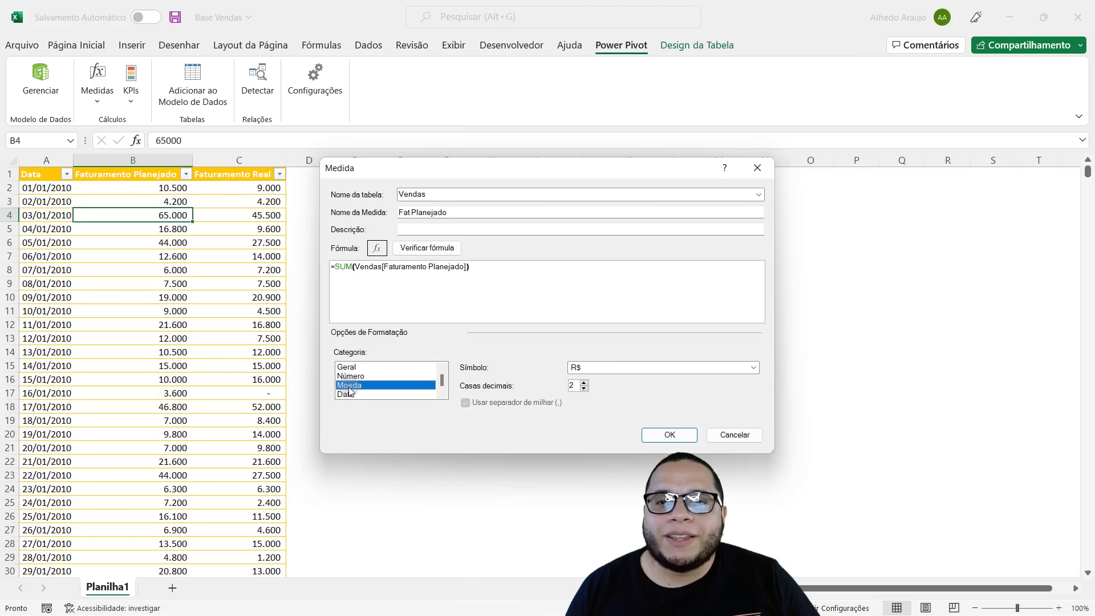
{"action": "left_click", "coordinate": [584, 389]}
{"action": "left_click", "coordinate": [584, 388]}
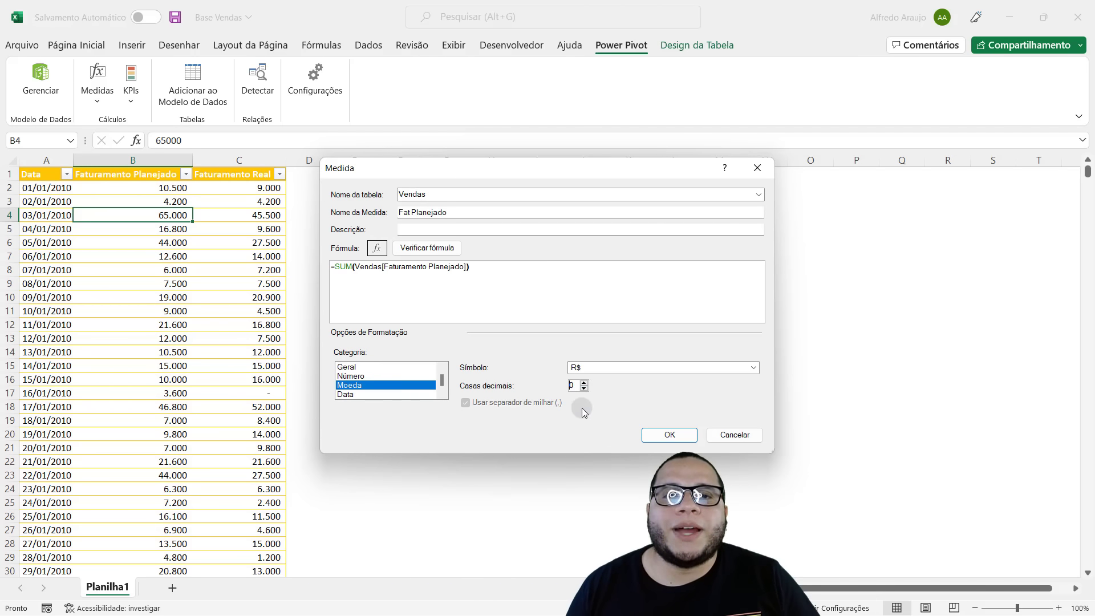
{"action": "left_click", "coordinate": [675, 436]}
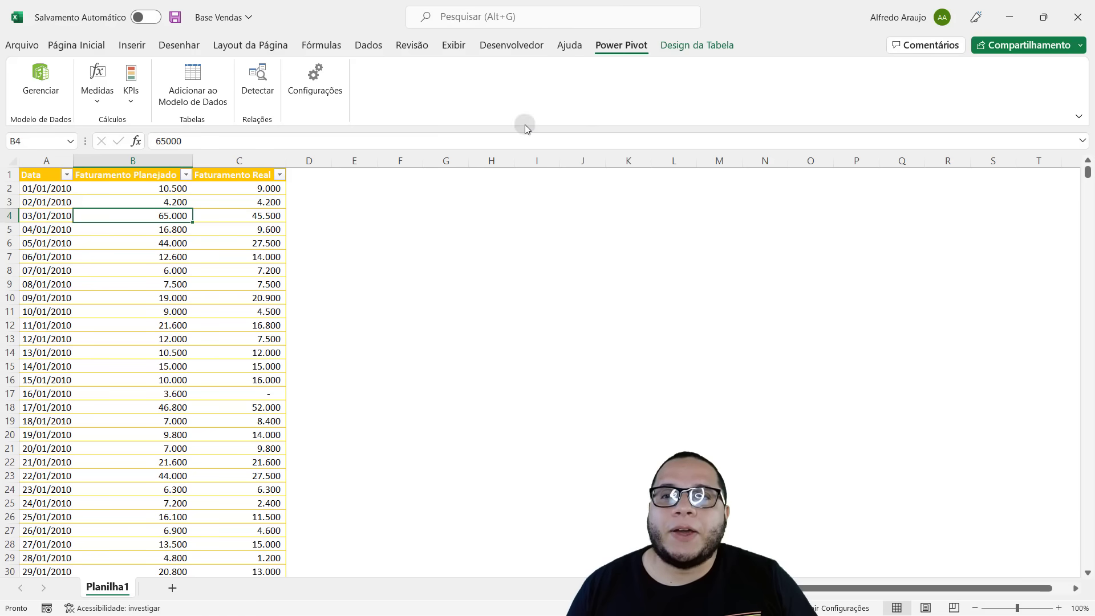
Start another measure in the Vendas table from the measure manager and name it Fat Real
{"action": "left_click", "coordinate": [97, 86]}
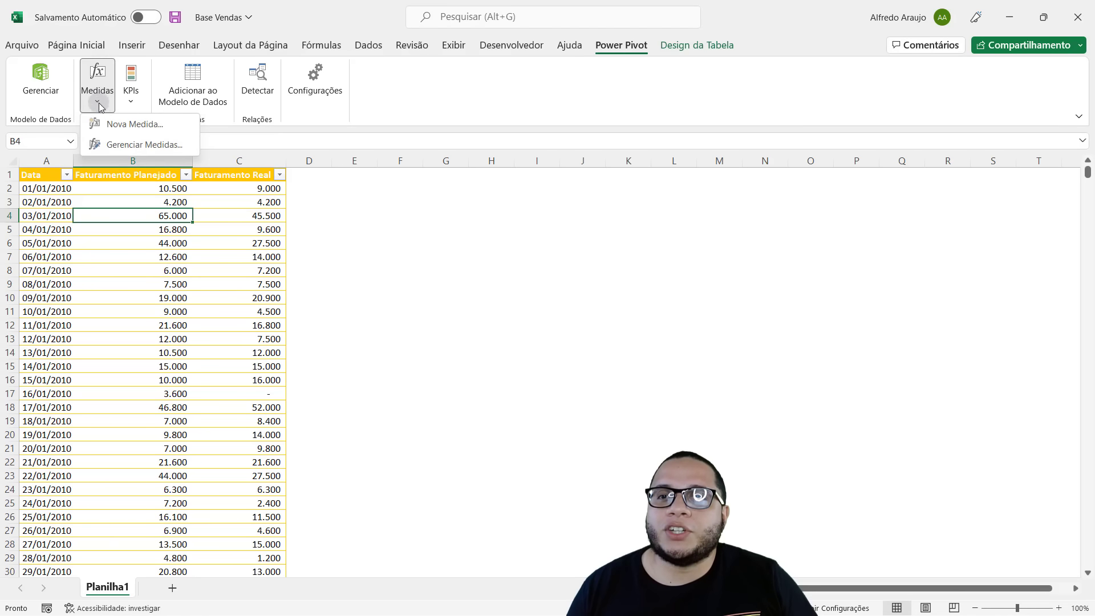
{"action": "left_click", "coordinate": [111, 144]}
{"action": "left_click", "coordinate": [432, 205]}
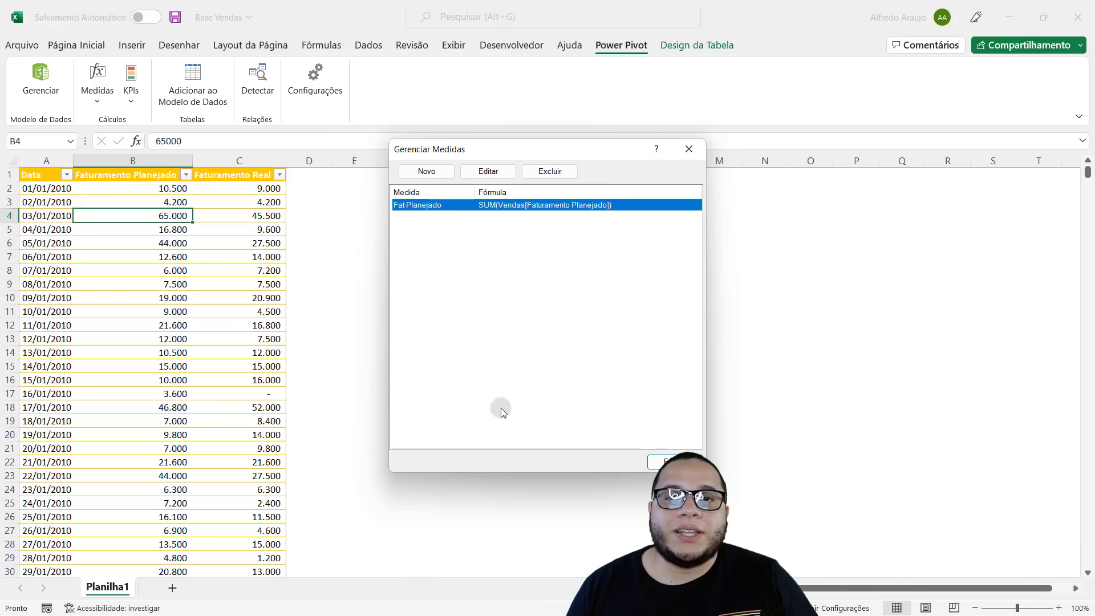
{"action": "left_click", "coordinate": [427, 172]}
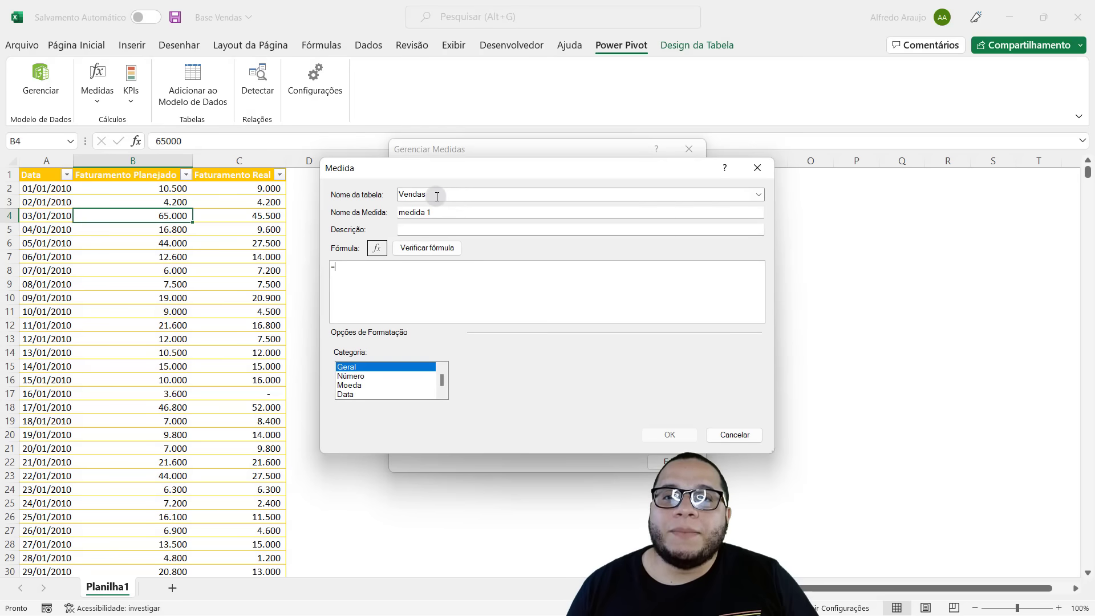
{"action": "left_click", "coordinate": [432, 195]}
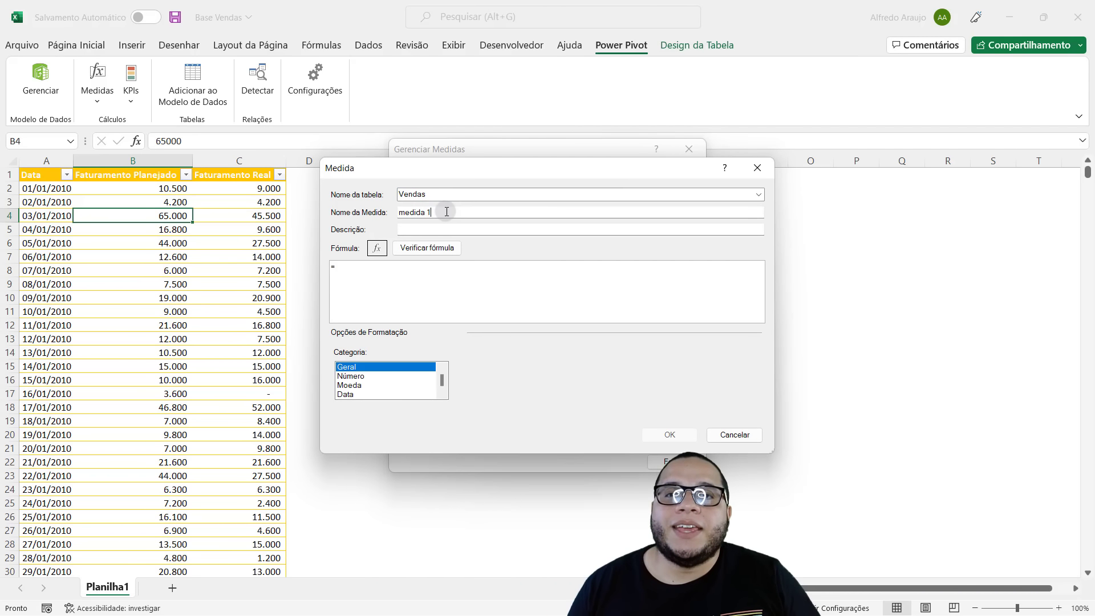
{"action": "left_click_drag", "start_coordinate": [447, 212], "coordinate": [387, 215]}
{"action": "key", "text": "Caps_Lock"}
{"action": "type", "text": "fAT"}
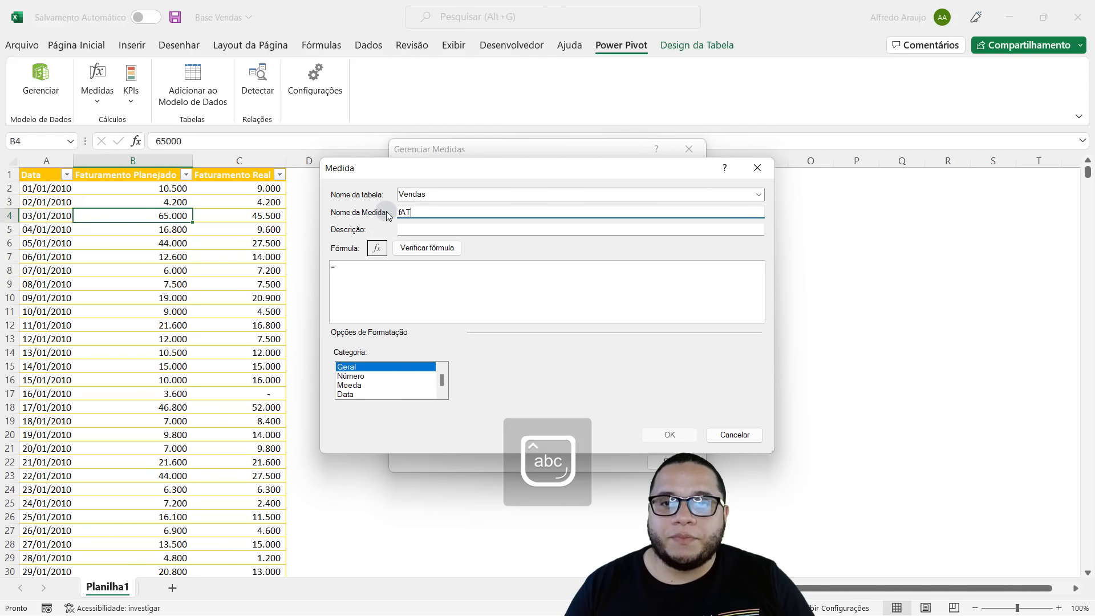
{"action": "key", "text": "BackSpace"}
{"action": "key", "text": "BackSpace"}
{"action": "key", "text": "BackSpace"}
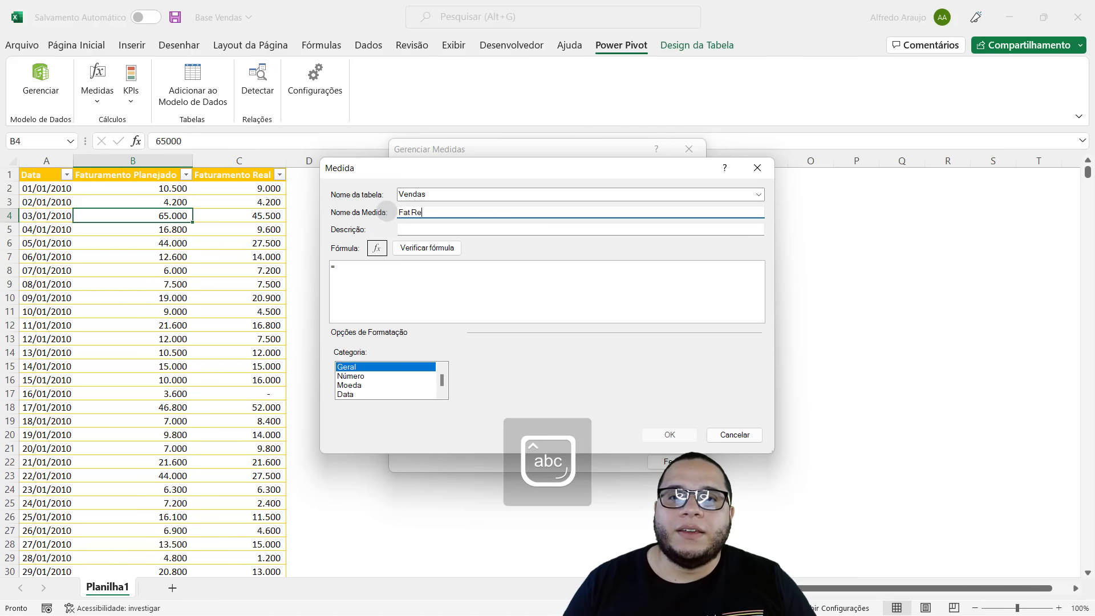
Enter the formula =SUM(Vendas[Faturamento Real]) for the Fat Real measure
{"action": "left_click", "coordinate": [420, 276]}
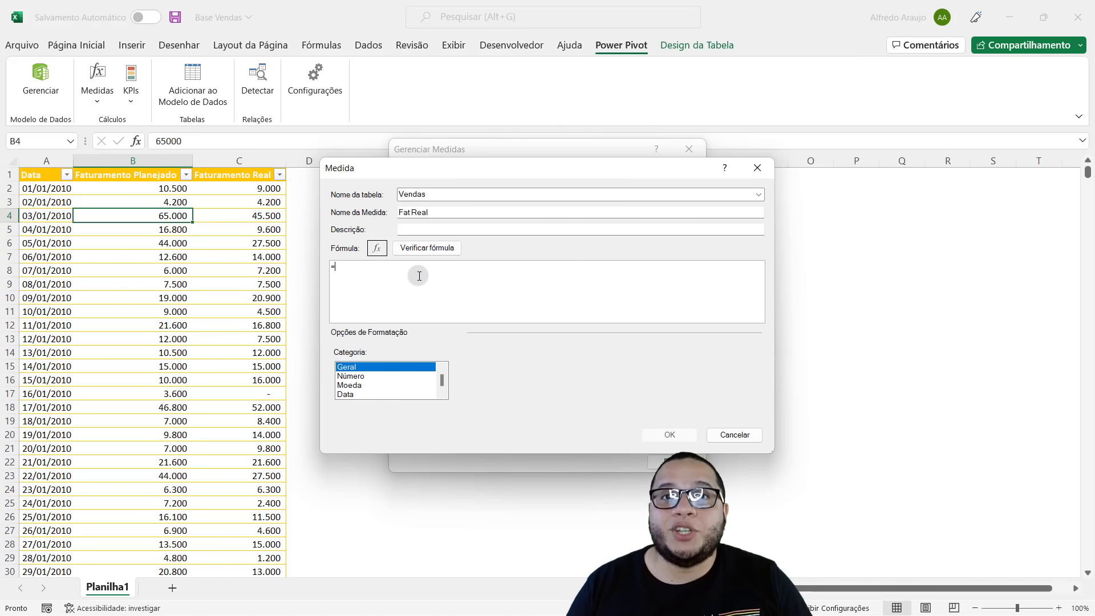
{"action": "type", "text": "SUM("}
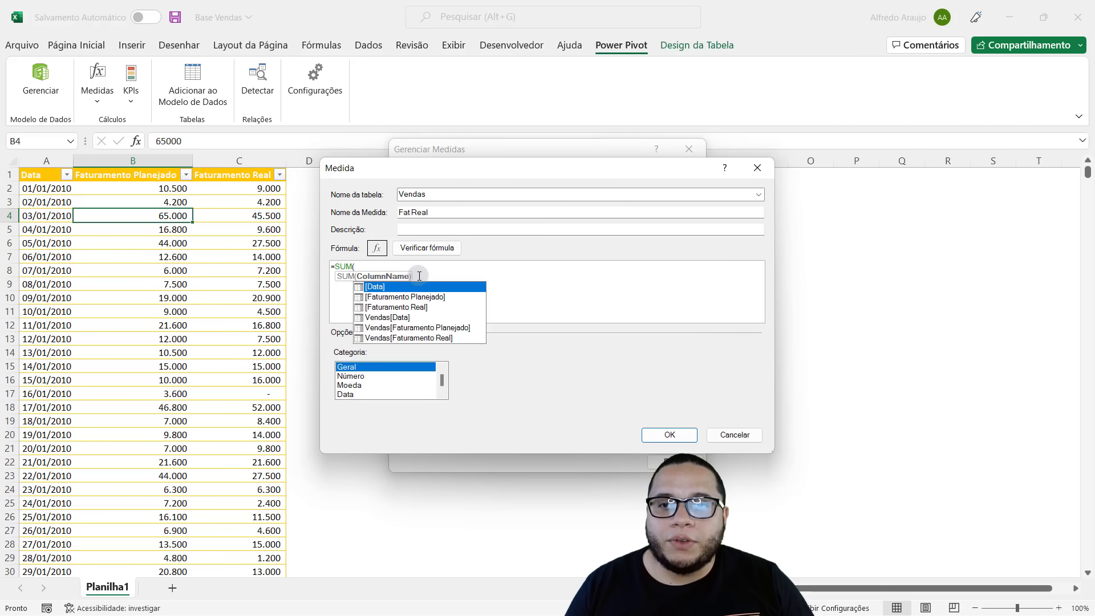
{"action": "double_click", "coordinate": [422, 336]}
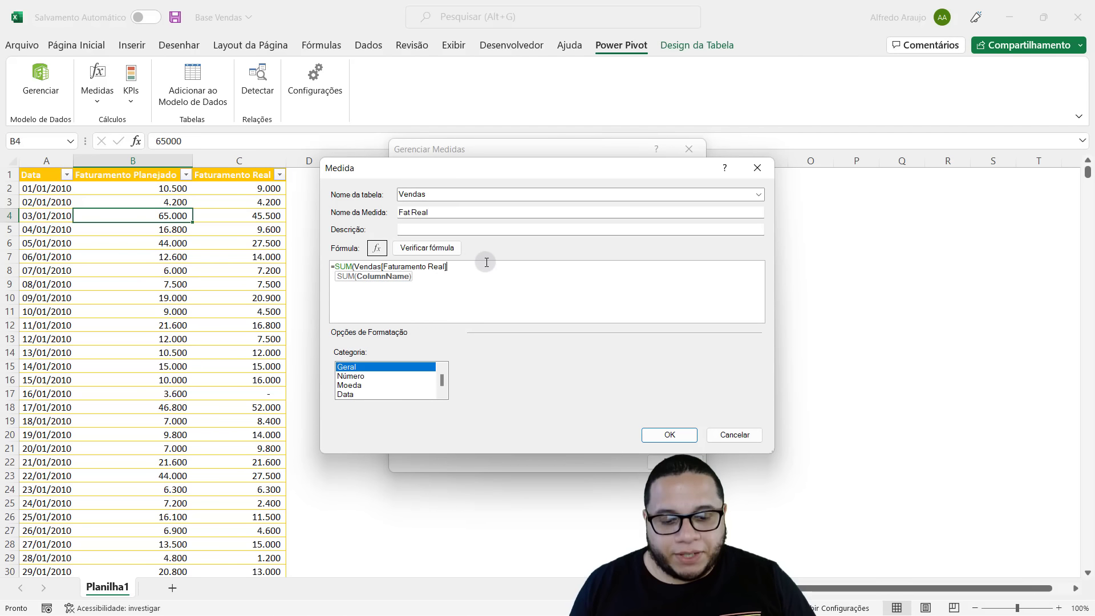
{"action": "type", "text": ")"}
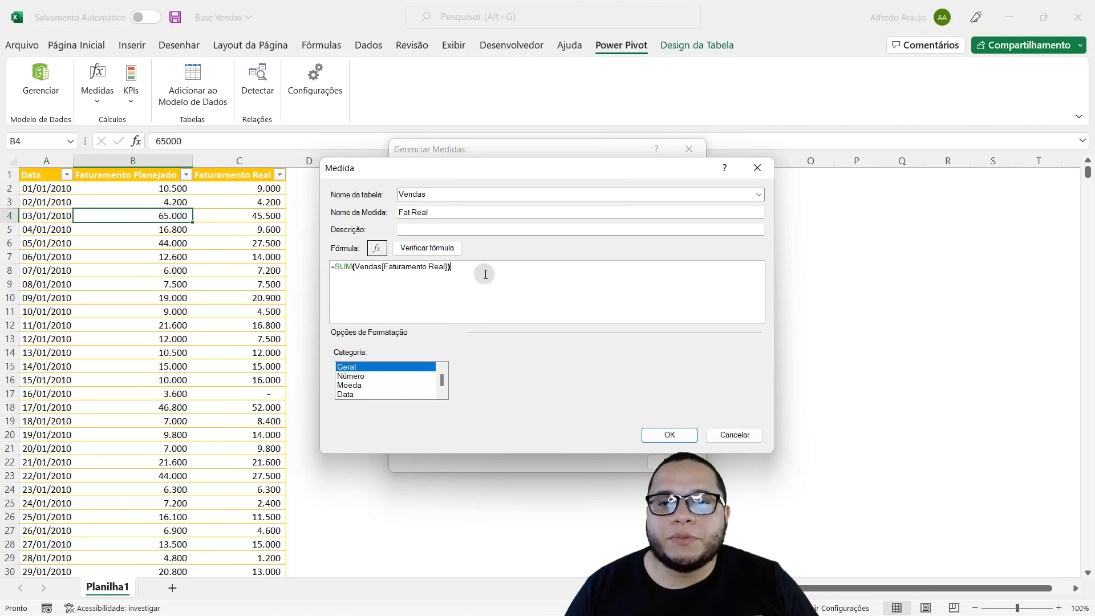
Format the Fat Real measure as currency (Moeda) with 0 decimal places and save it
{"action": "left_click", "coordinate": [349, 385]}
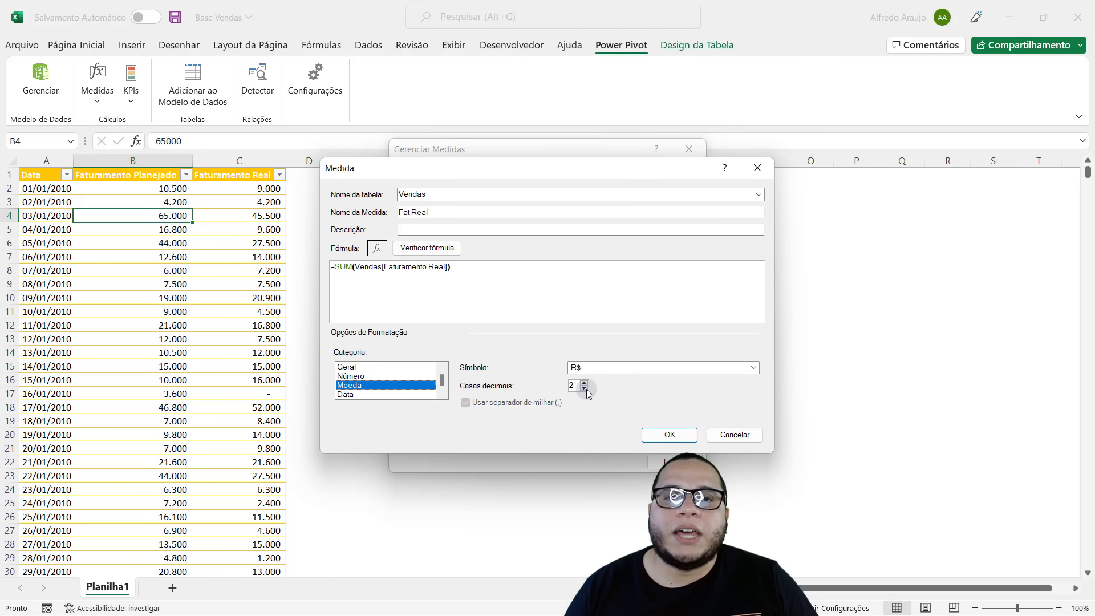
{"action": "left_click", "coordinate": [672, 435]}
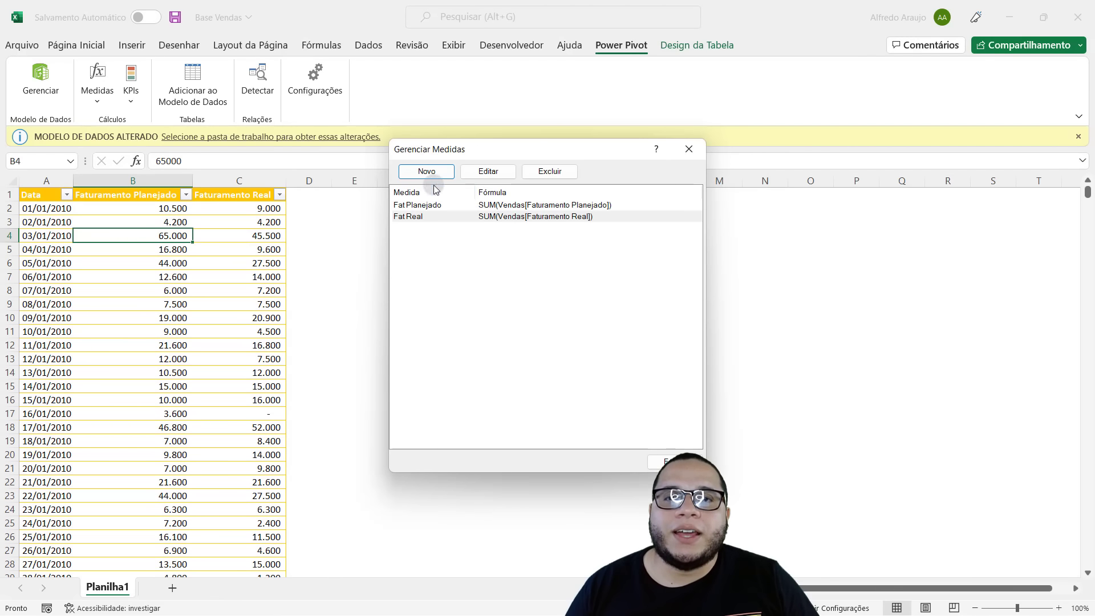
{"action": "left_click", "coordinate": [429, 205]}
{"action": "left_click", "coordinate": [433, 216]}
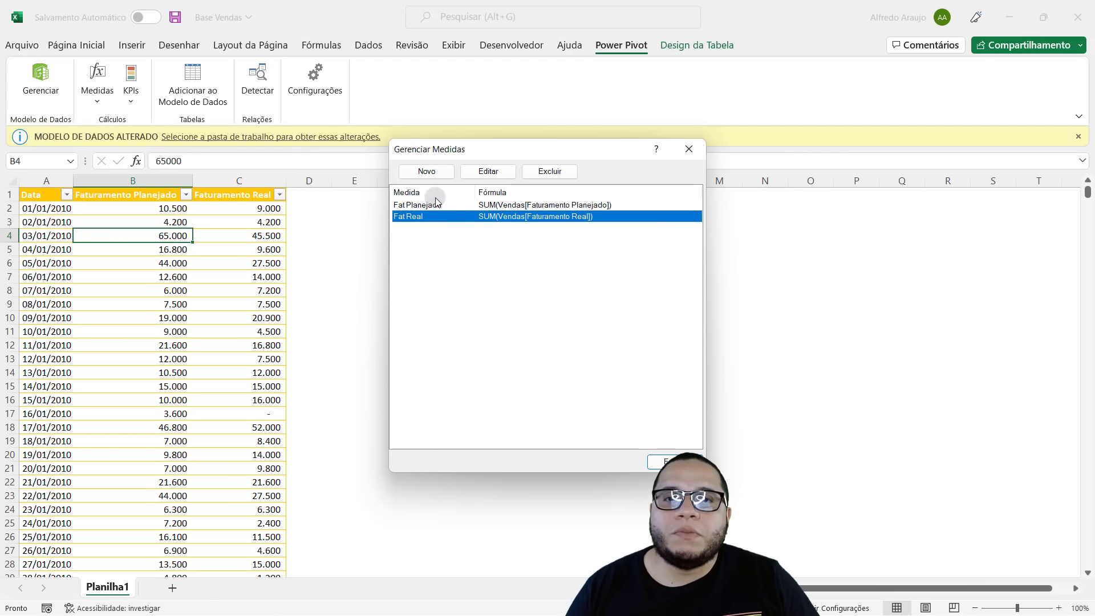
{"action": "left_click", "coordinate": [434, 193]}
{"action": "left_click", "coordinate": [434, 193]}
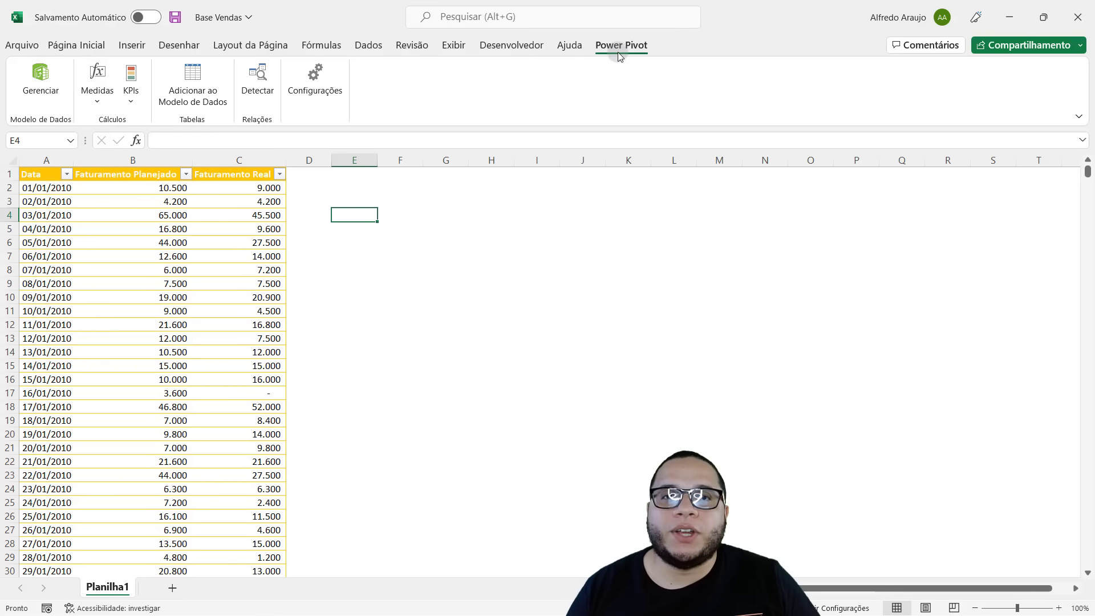
Open the Power Pivot data model and create a PivotTable from it on a new worksheet
{"action": "left_click", "coordinate": [40, 78]}
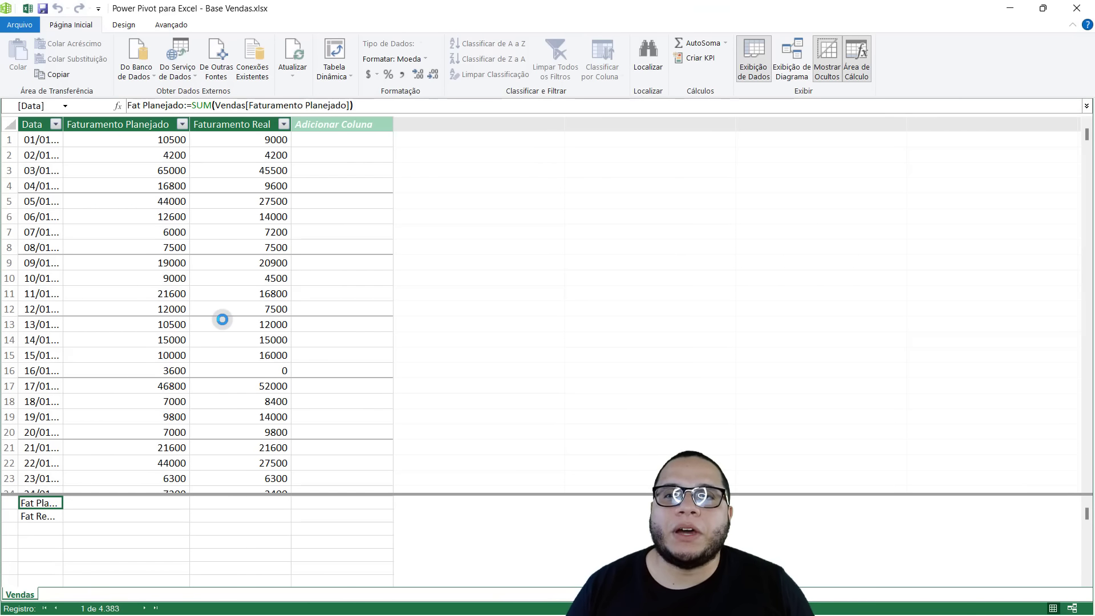
{"action": "left_click", "coordinate": [347, 53]}
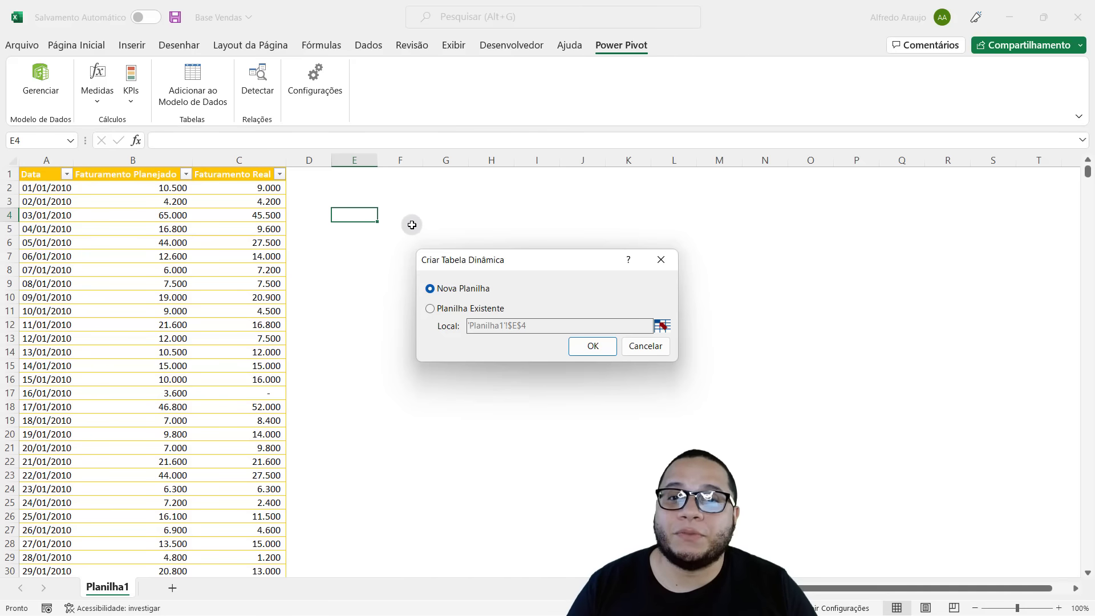
{"action": "left_click", "coordinate": [452, 308]}
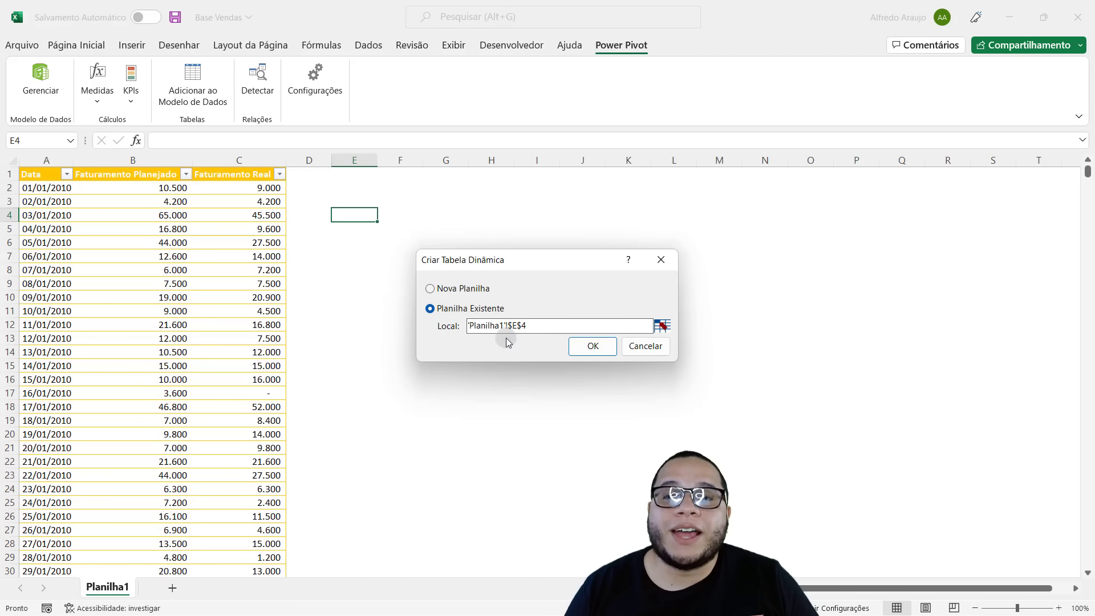
{"action": "left_click", "coordinate": [463, 289]}
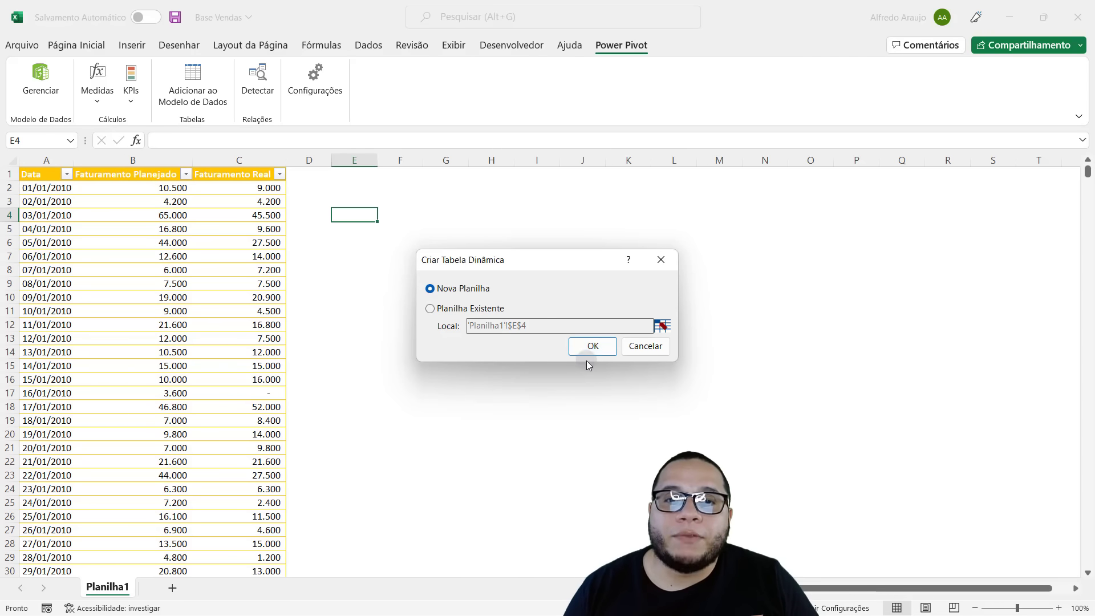
{"action": "left_click", "coordinate": [596, 347]}
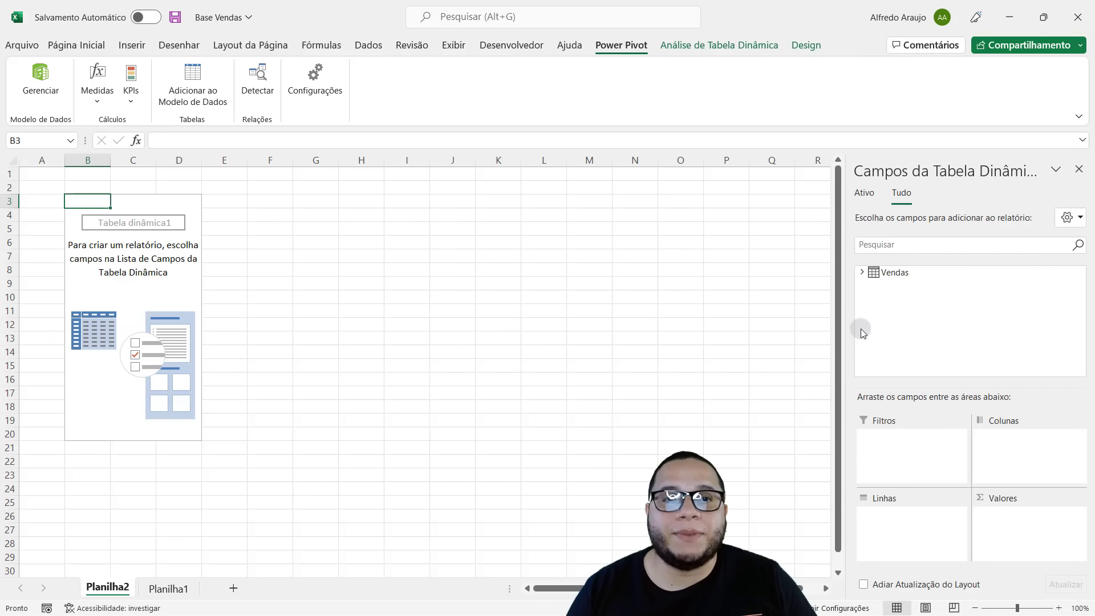
Expand the Vendas table's fields and add Data to the PivotTable's rows
{"action": "left_click", "coordinate": [862, 273]}
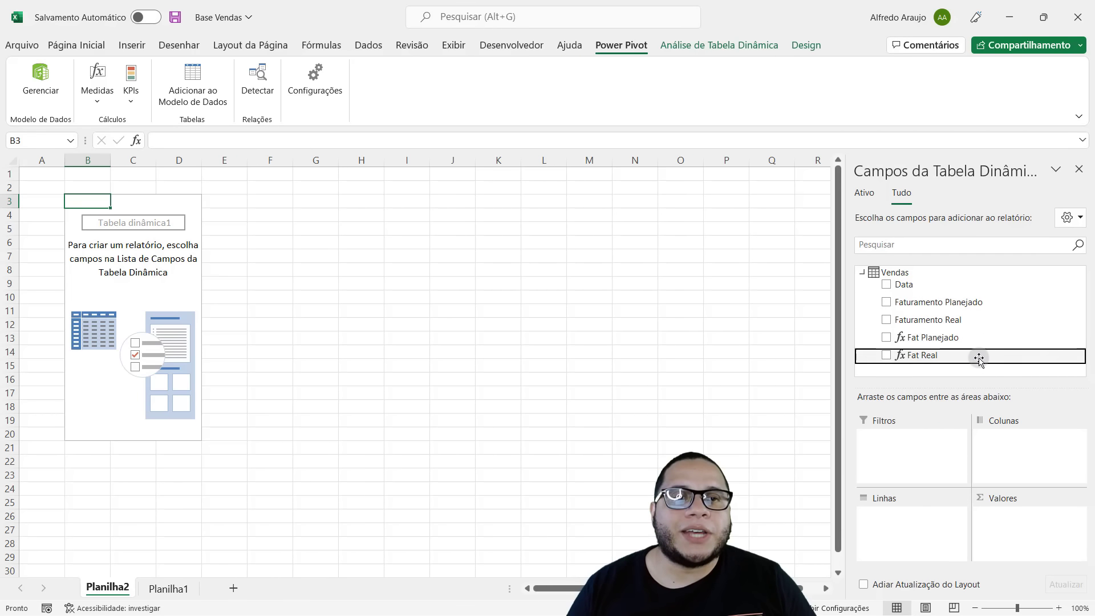
{"action": "left_click", "coordinate": [957, 275]}
{"action": "left_click", "coordinate": [957, 275]}
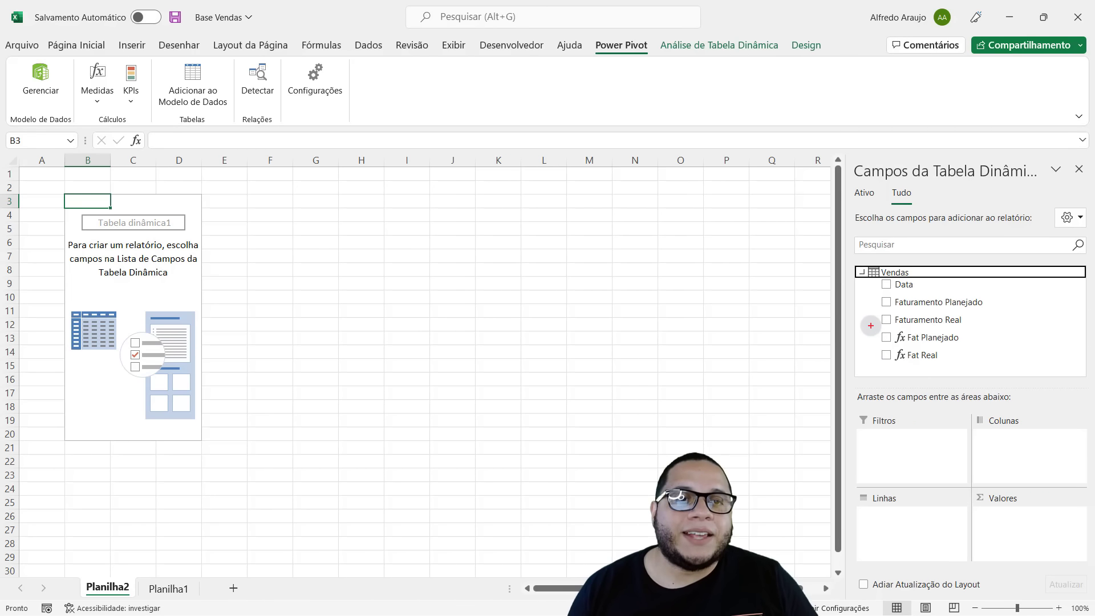
{"action": "left_click_drag", "start_coordinate": [885, 320], "coordinate": [911, 369]}
{"action": "key", "text": "Escape"}
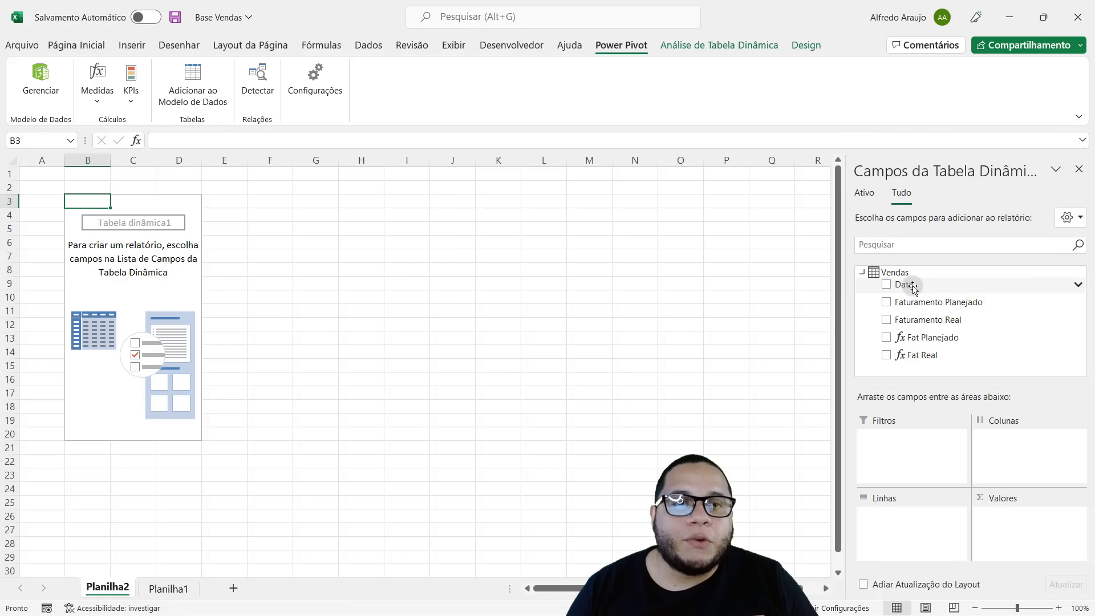
{"action": "left_click_drag", "start_coordinate": [914, 287], "coordinate": [889, 529]}
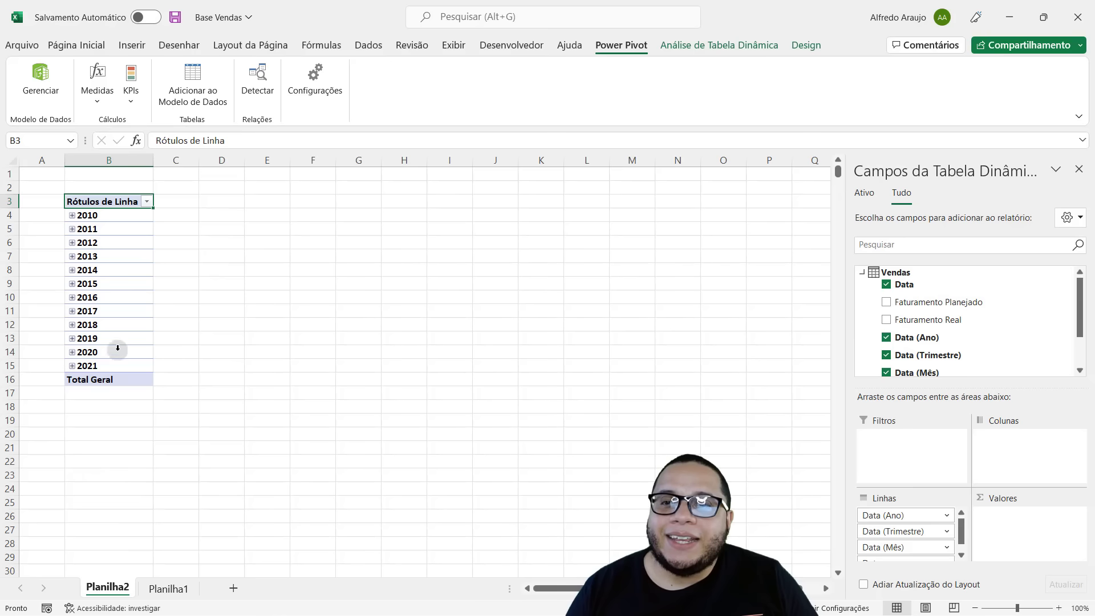
Drill down the 2010 row label through Trim.1 and jan to the individual dates, and collapse 2010 again
{"action": "left_click", "coordinate": [111, 215]}
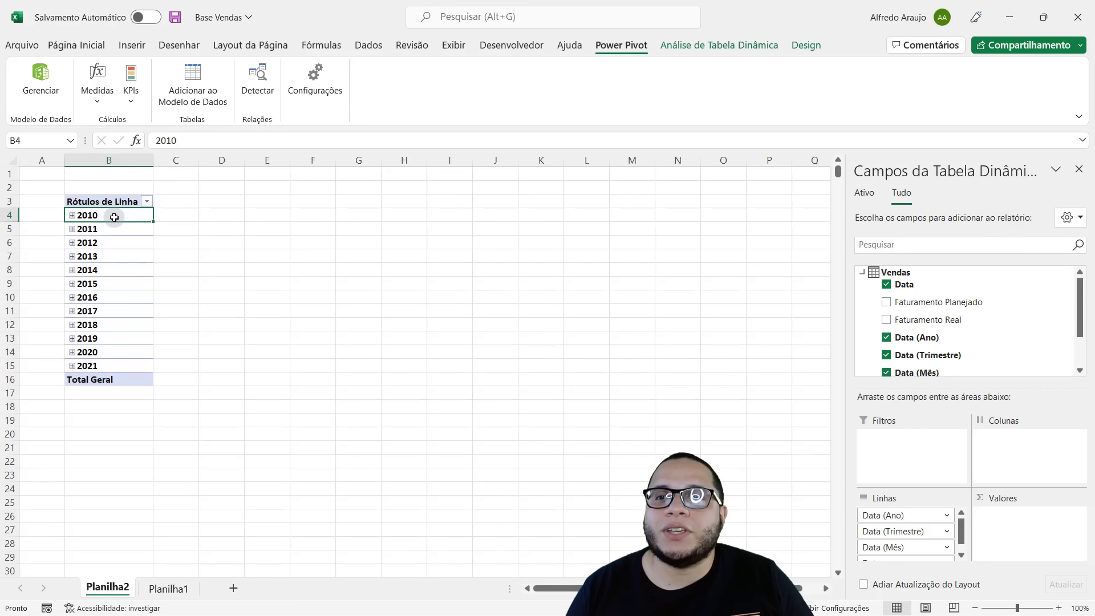
{"action": "left_click", "coordinate": [72, 215]}
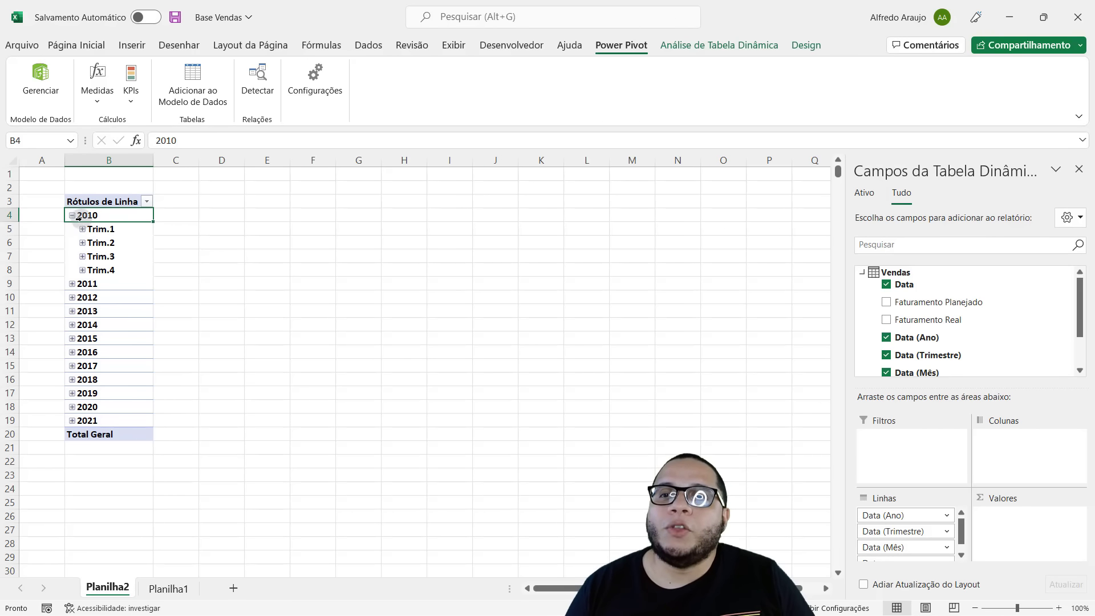
{"action": "left_click", "coordinate": [82, 229]}
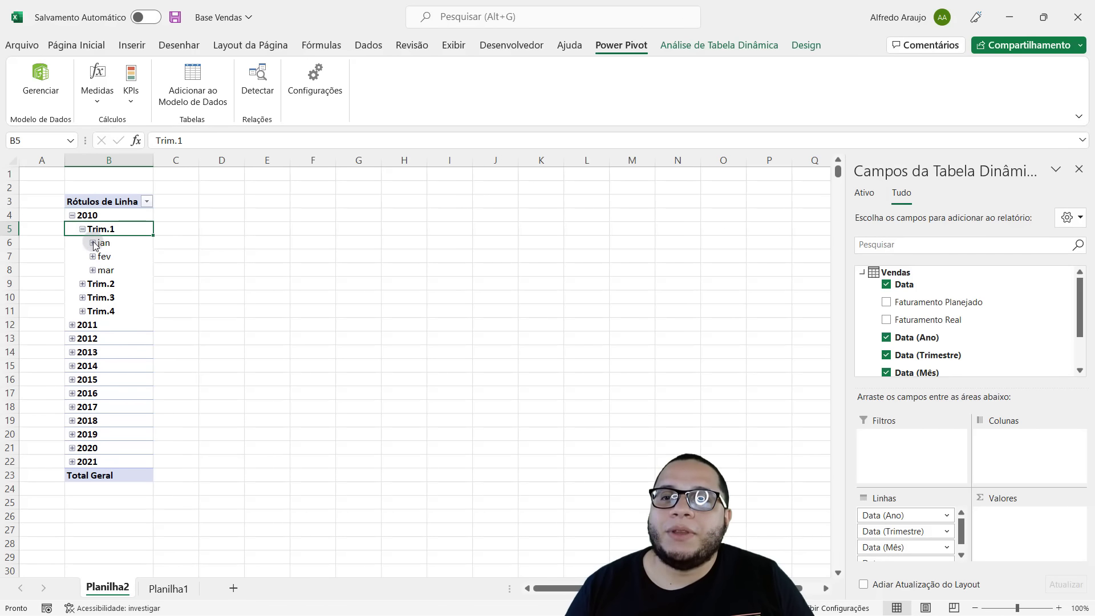
{"action": "left_click", "coordinate": [93, 243]}
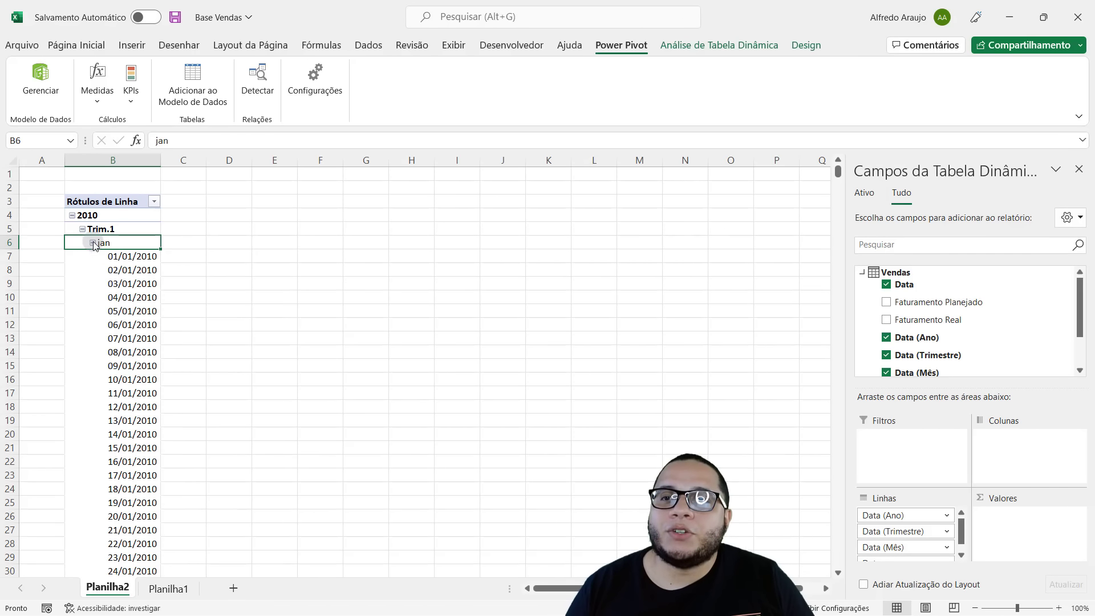
{"action": "left_click", "coordinate": [72, 216]}
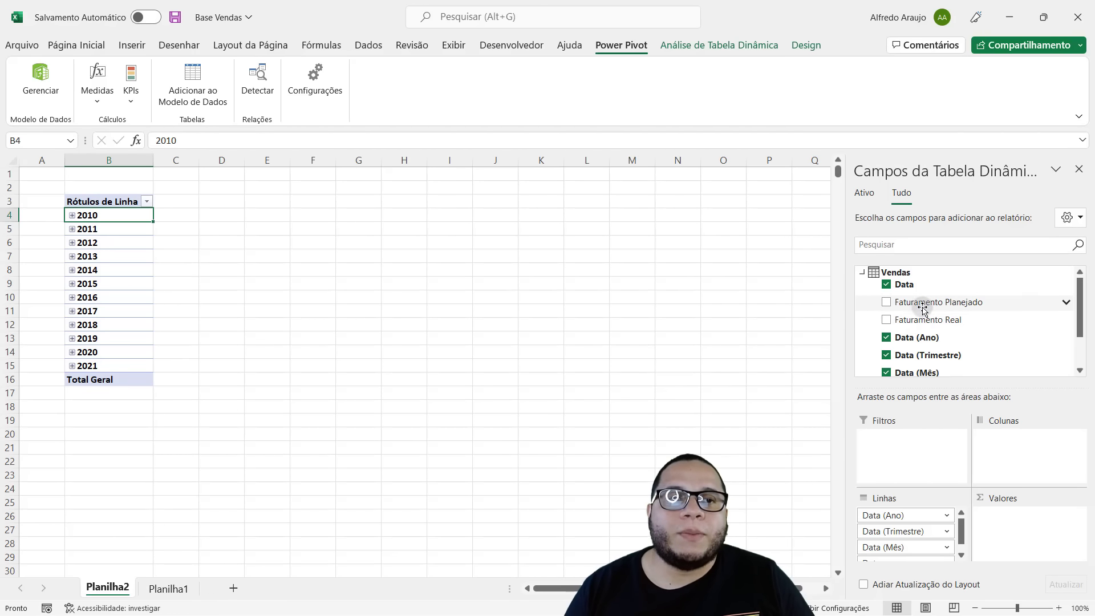
Try the Faturamento Planejado and Faturamento Real columns as the PivotTable's values
{"action": "left_click_drag", "start_coordinate": [924, 310], "coordinate": [997, 516]}
{"action": "left_click_drag", "start_coordinate": [930, 320], "coordinate": [995, 536]}
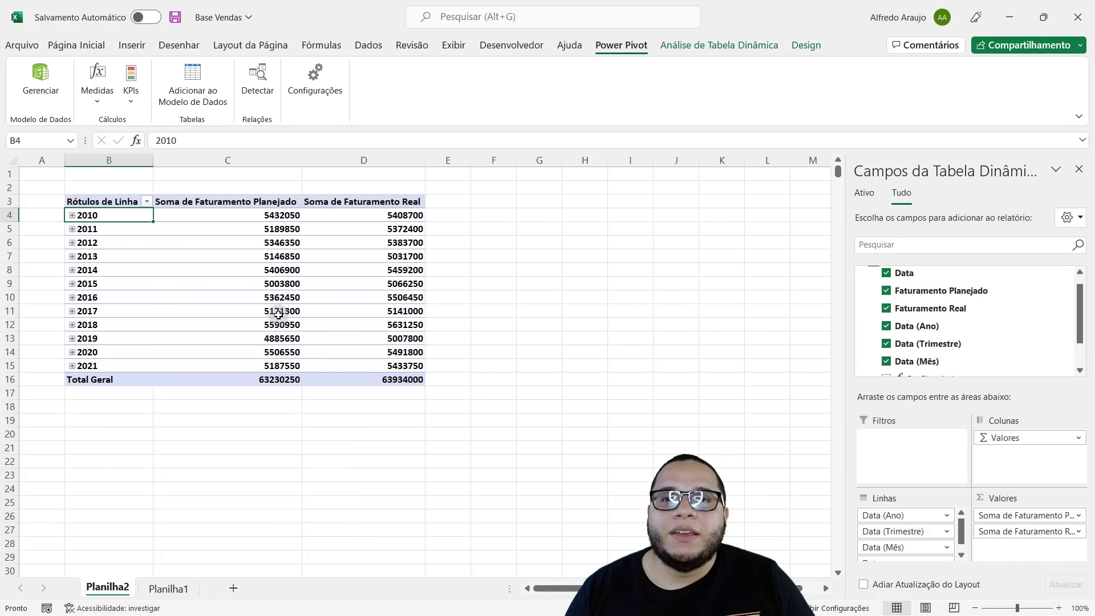
{"action": "left_click_drag", "start_coordinate": [272, 216], "coordinate": [362, 362]}
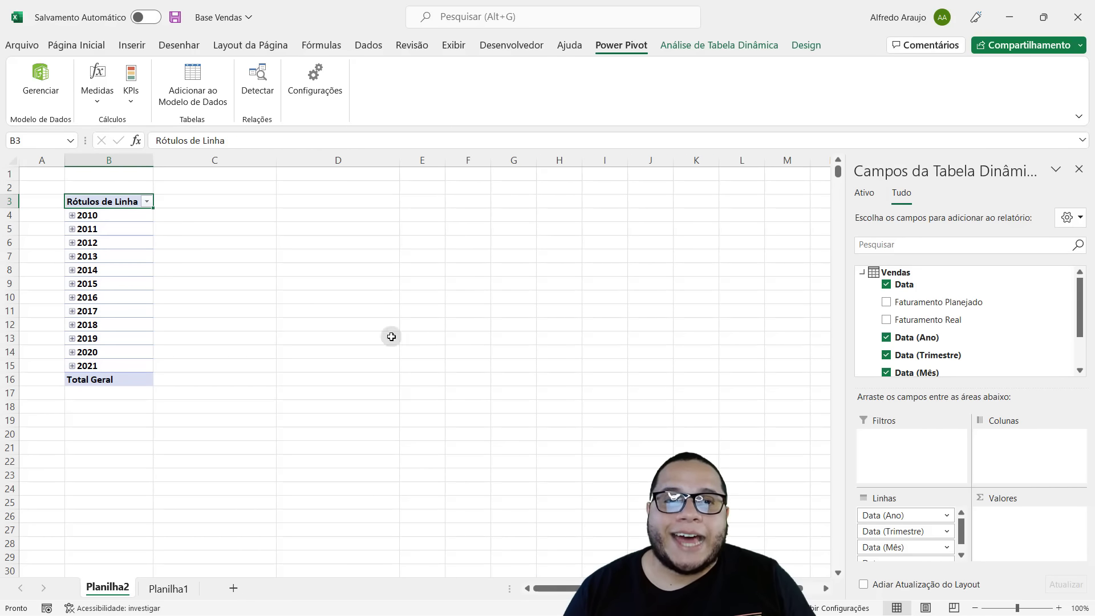
Add the Fat Planejado and Fat Real measures to the PivotTable's values
{"action": "scroll", "coordinate": [1007, 342], "scroll_direction": "down", "scroll_amount": 2}
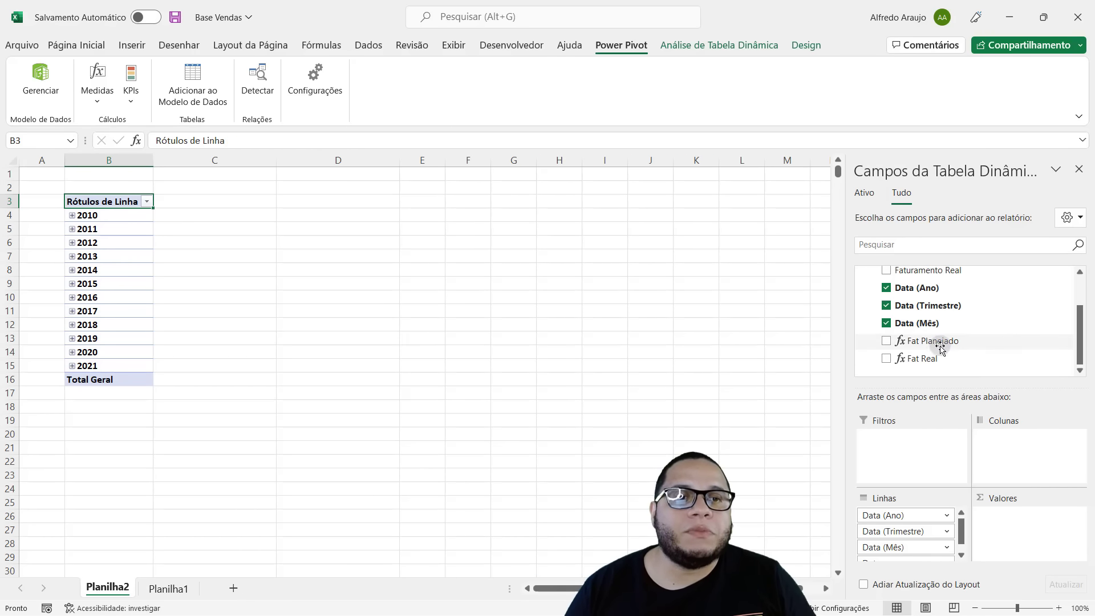
{"action": "left_click_drag", "start_coordinate": [940, 346], "coordinate": [1007, 529]}
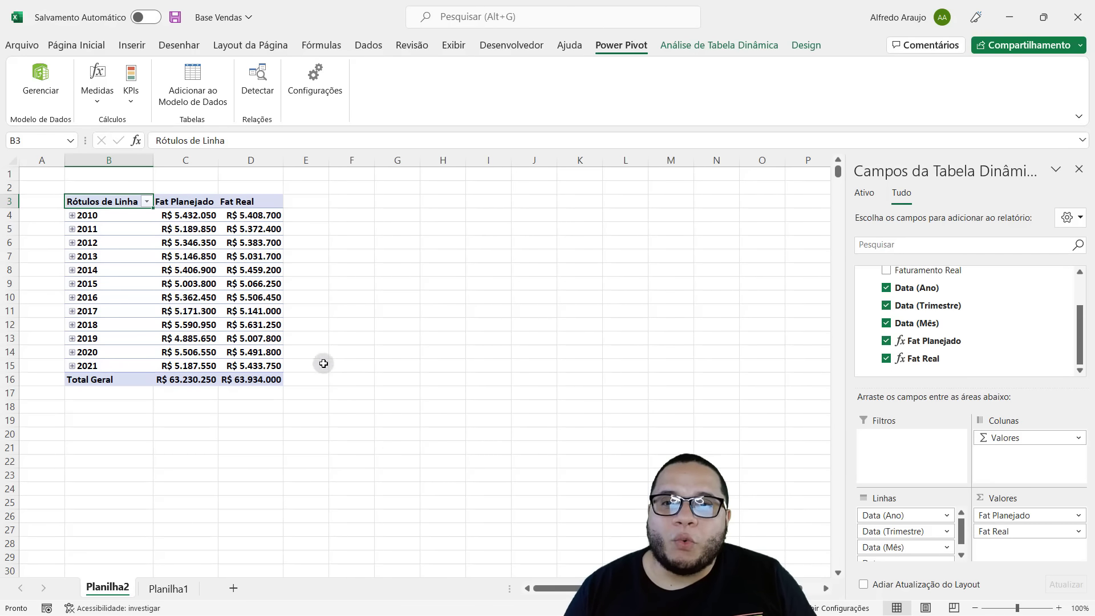
{"action": "left_click", "coordinate": [253, 221]}
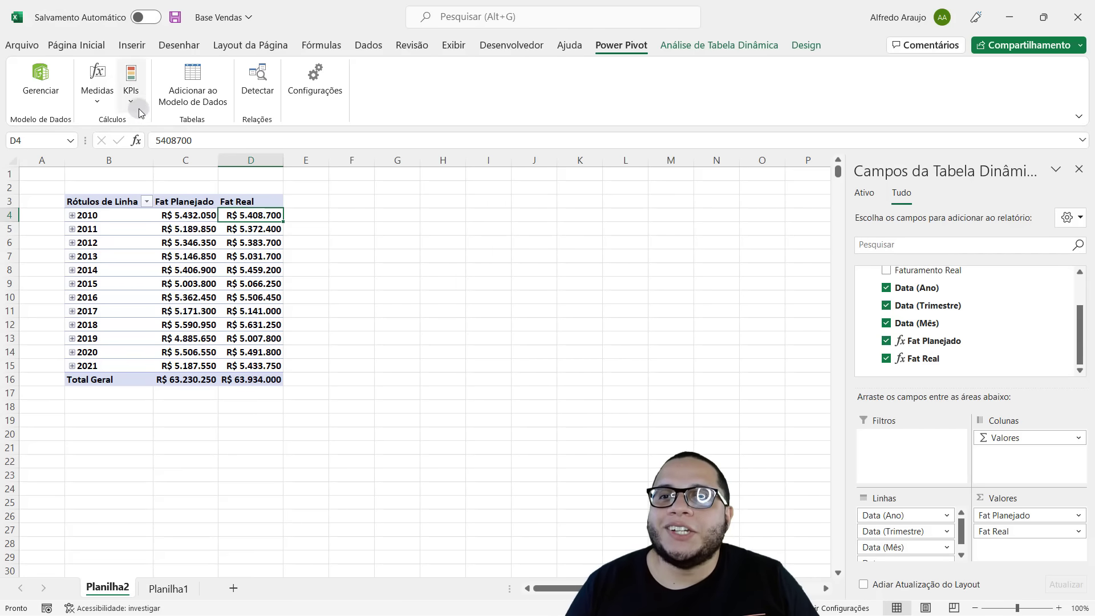
Start a new KPI and set its base field to the Fat Real measure
{"action": "left_click", "coordinate": [132, 92]}
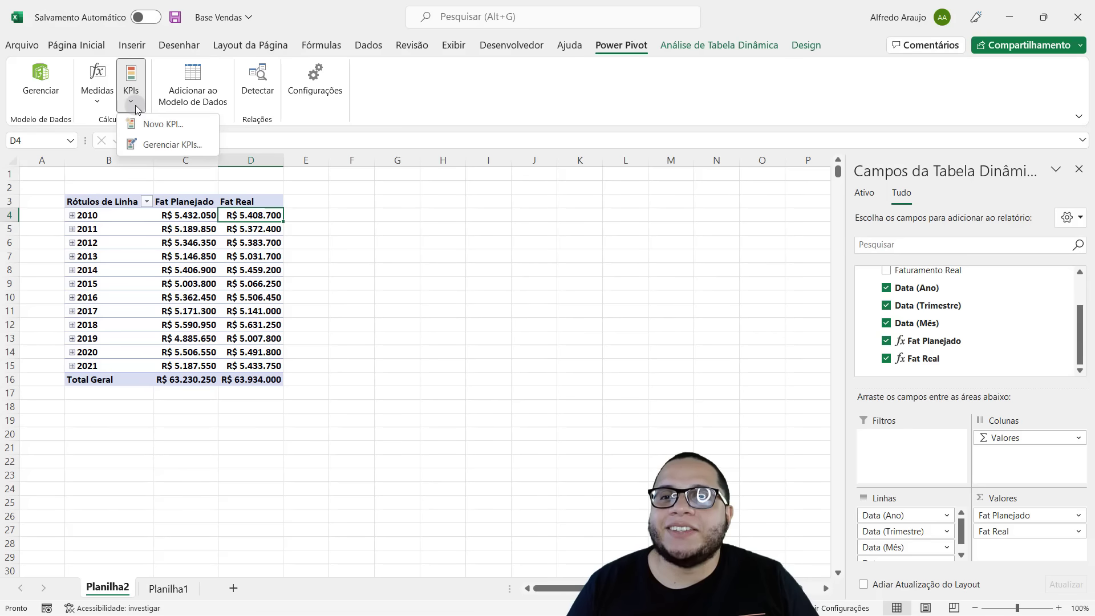
{"action": "left_click", "coordinate": [188, 128]}
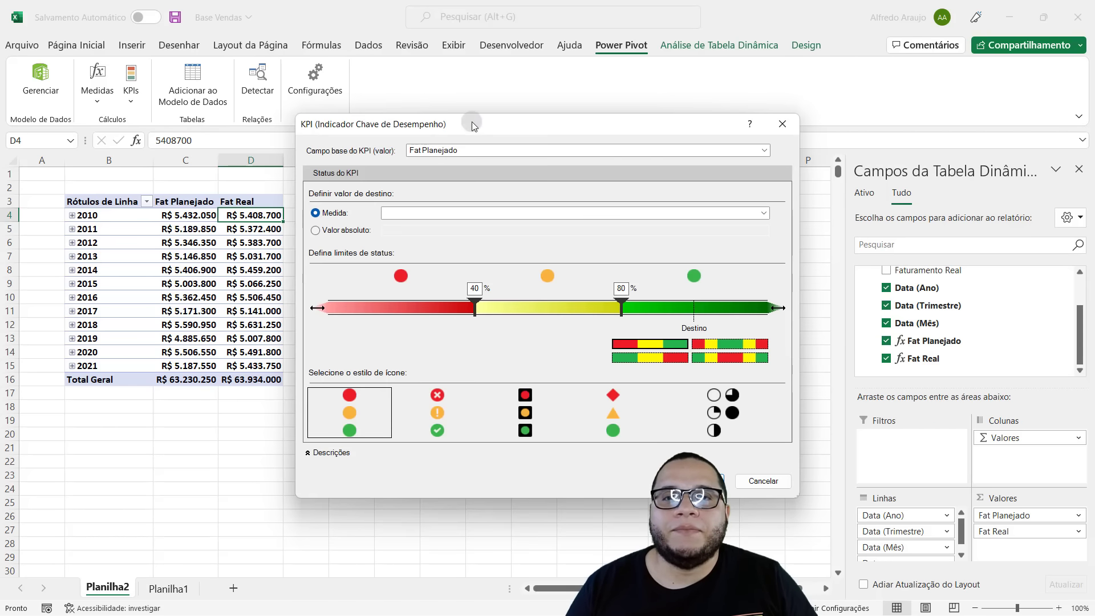
{"action": "left_click_drag", "start_coordinate": [471, 122], "coordinate": [511, 101]}
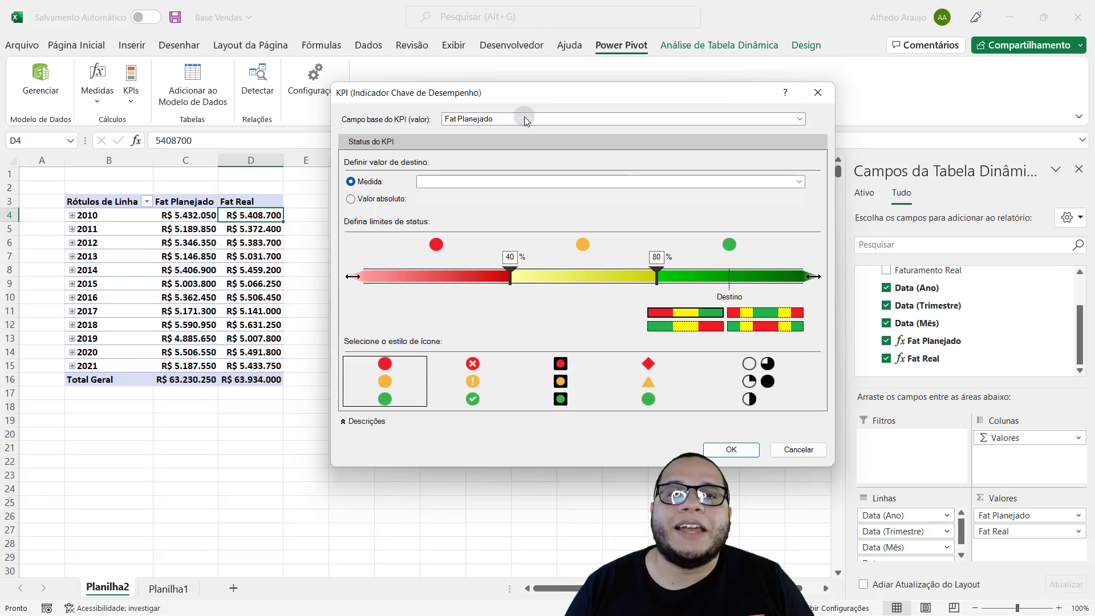
{"action": "left_click", "coordinate": [549, 118]}
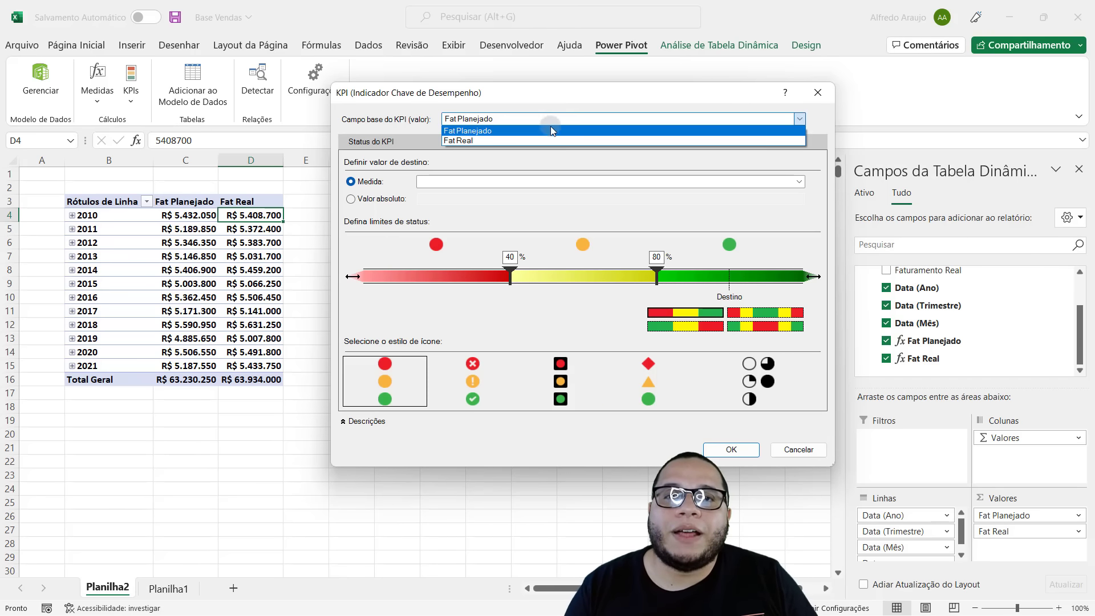
{"action": "left_click", "coordinate": [551, 140]}
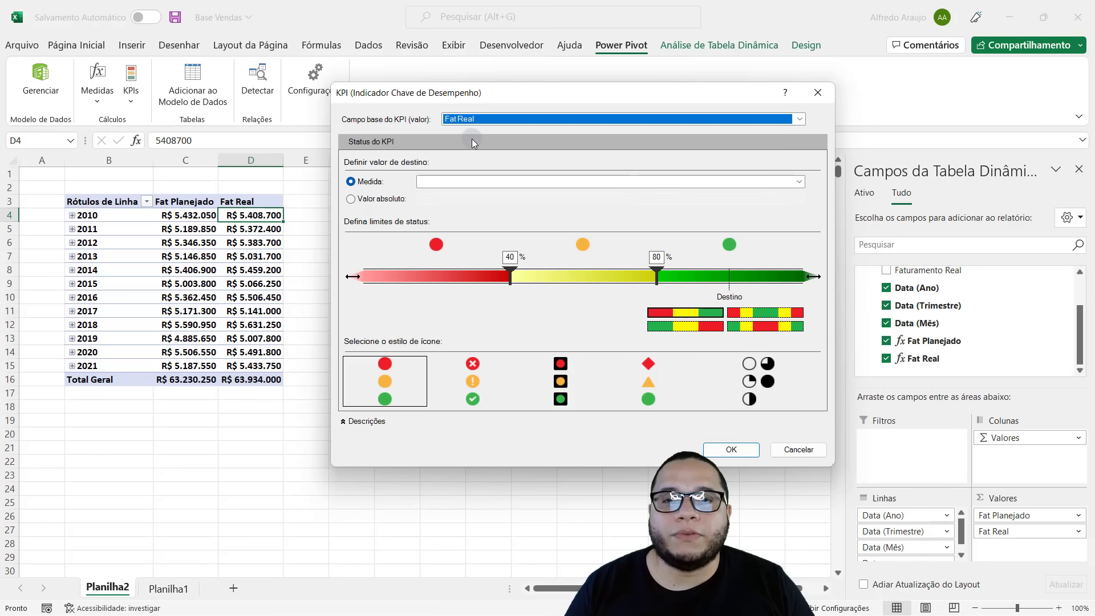
Define the KPI's target value by the Fat Planejado measure instead of an absolute value
{"action": "left_click", "coordinate": [393, 198]}
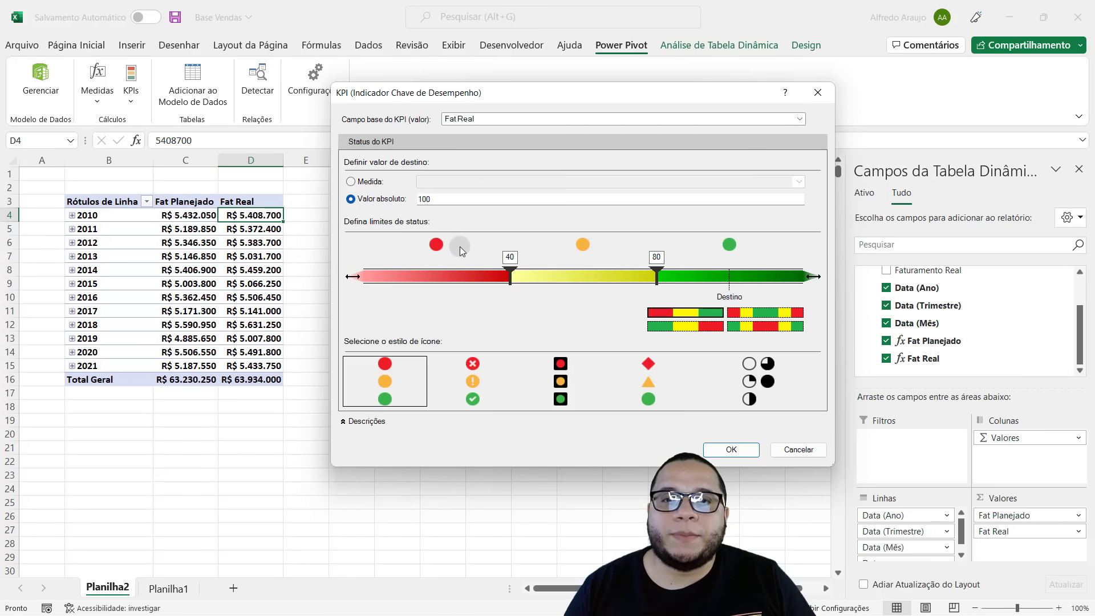
{"action": "left_click", "coordinate": [461, 200]}
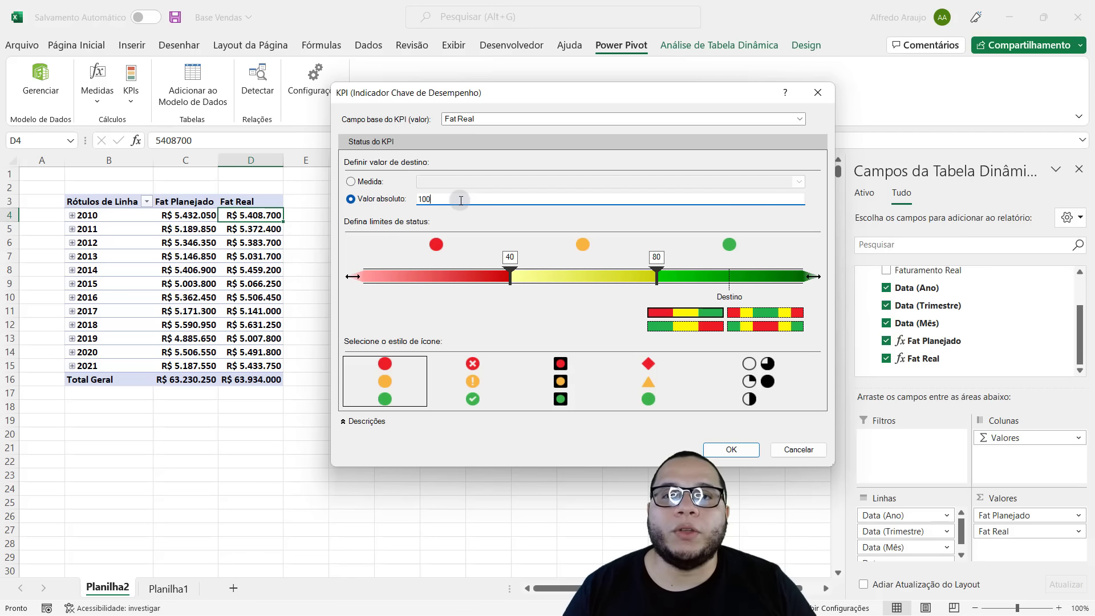
{"action": "left_click", "coordinate": [365, 181]}
{"action": "left_click", "coordinate": [557, 183]}
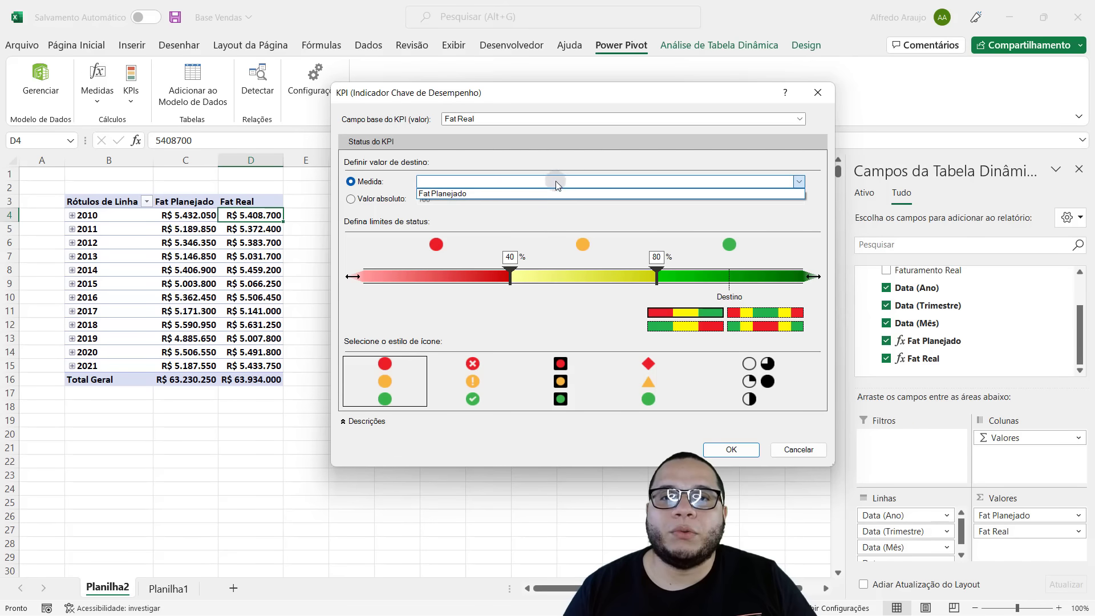
{"action": "left_click", "coordinate": [532, 193]}
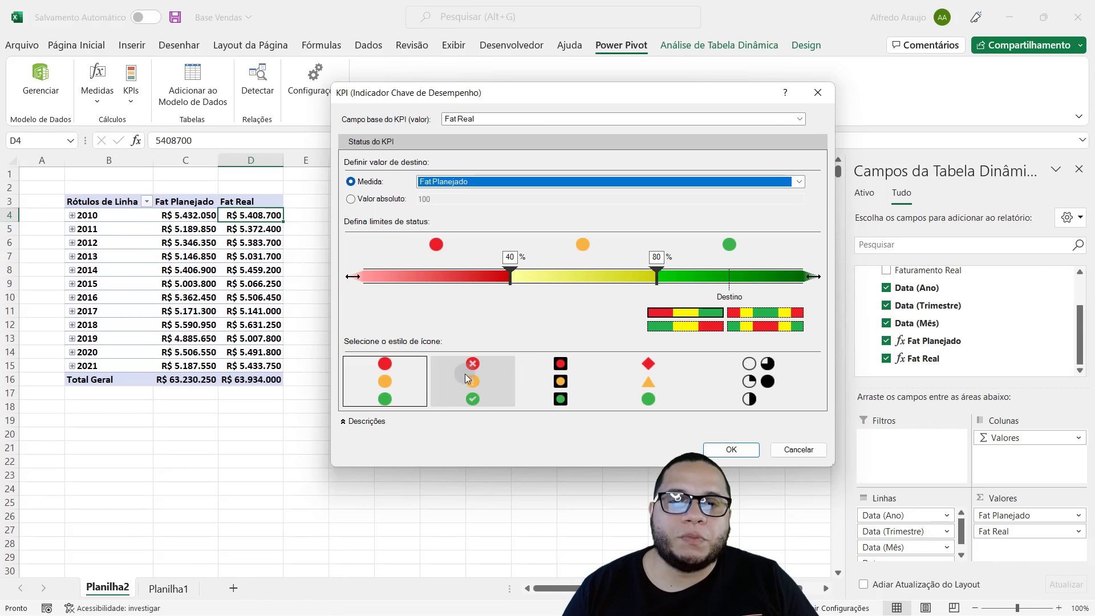
Choose the plain red, orange and green circle icon style and set the KPI's upper status threshold to 100%
{"action": "left_click", "coordinate": [553, 386]}
{"action": "left_click", "coordinate": [635, 389]}
{"action": "left_click", "coordinate": [384, 391]}
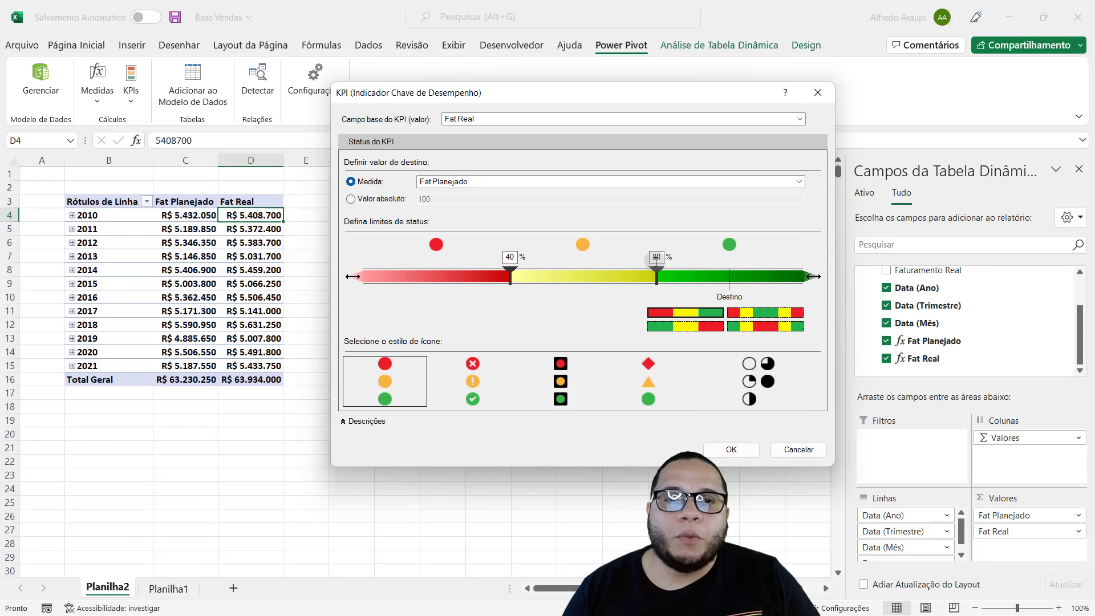
{"action": "double_click", "coordinate": [658, 257]}
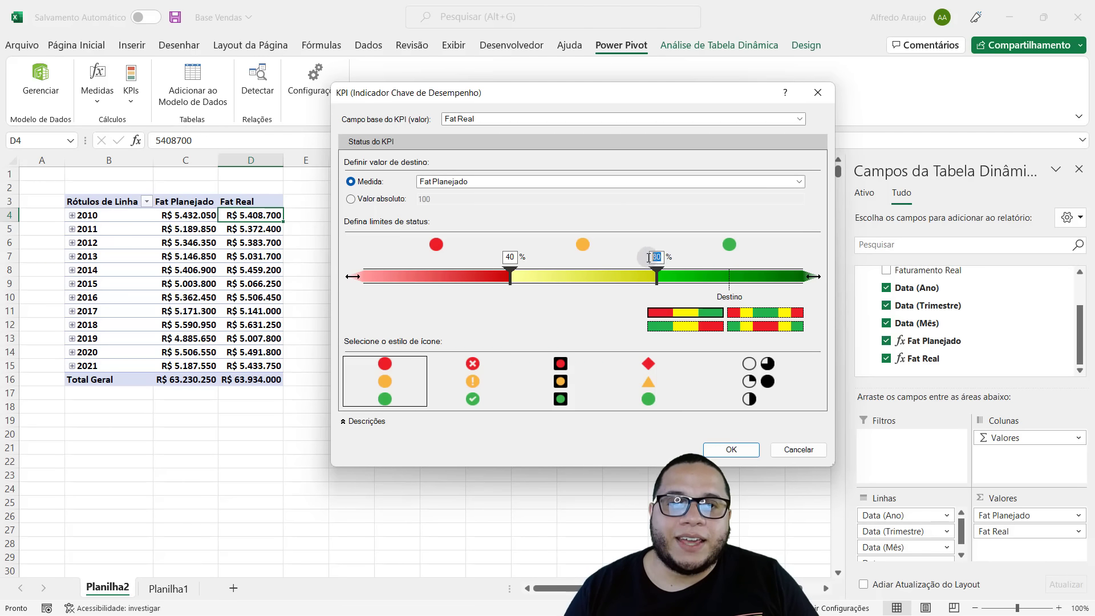
{"action": "left_click_drag", "start_coordinate": [655, 278], "coordinate": [731, 283]}
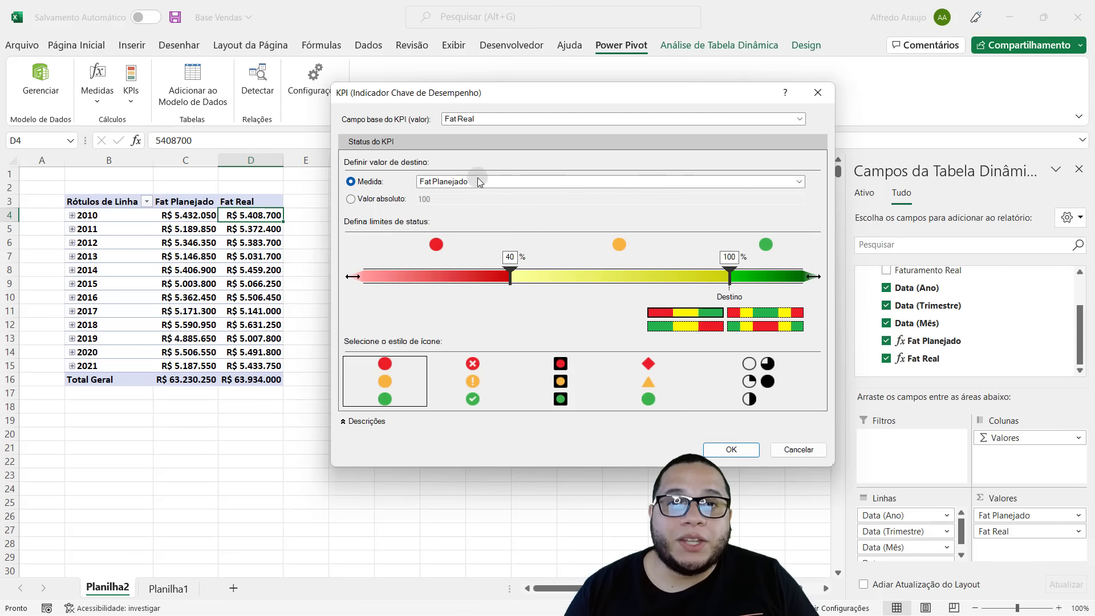
{"action": "key", "text": "ctrl+2"}
{"action": "left_click_drag", "start_coordinate": [730, 263], "coordinate": [820, 289]}
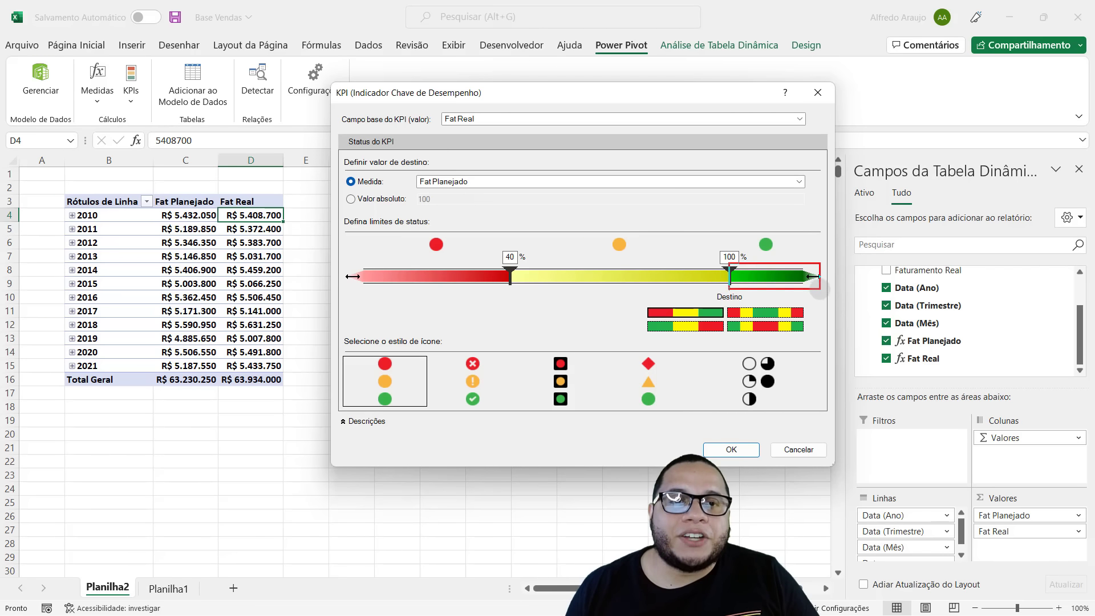
{"action": "key", "text": "Escape"}
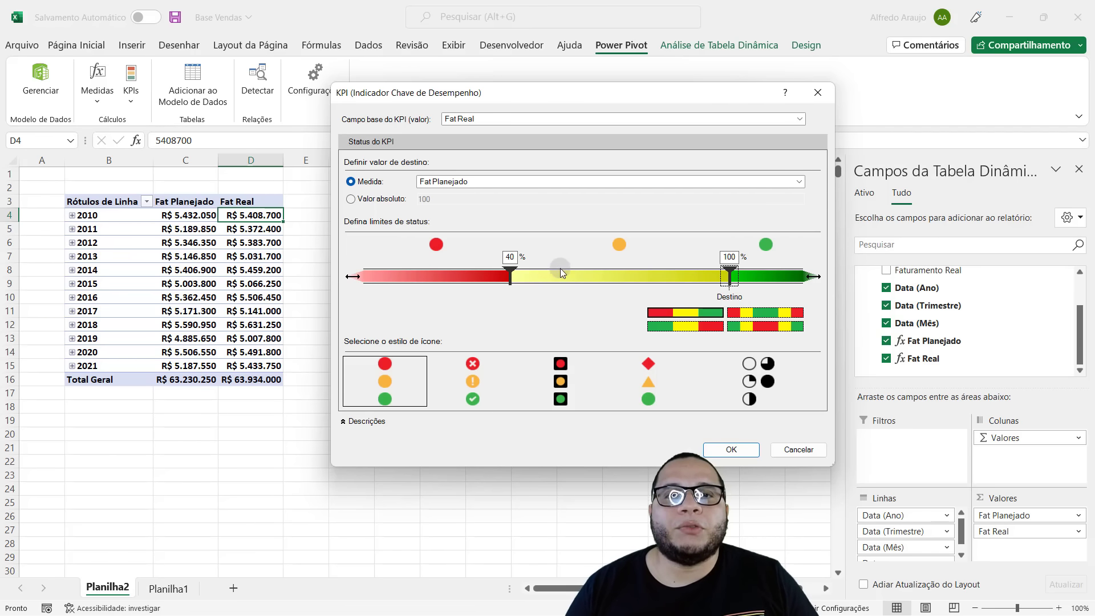
Set the KPI's lower status threshold to 80% and create the KPI
{"action": "mouse_move", "coordinate": [510, 273]}
{"action": "left_mouse_down"}
{"action": "mouse_move", "coordinate": [679, 281]}
{"action": "mouse_move", "coordinate": [657, 284]}
{"action": "left_mouse_up"}
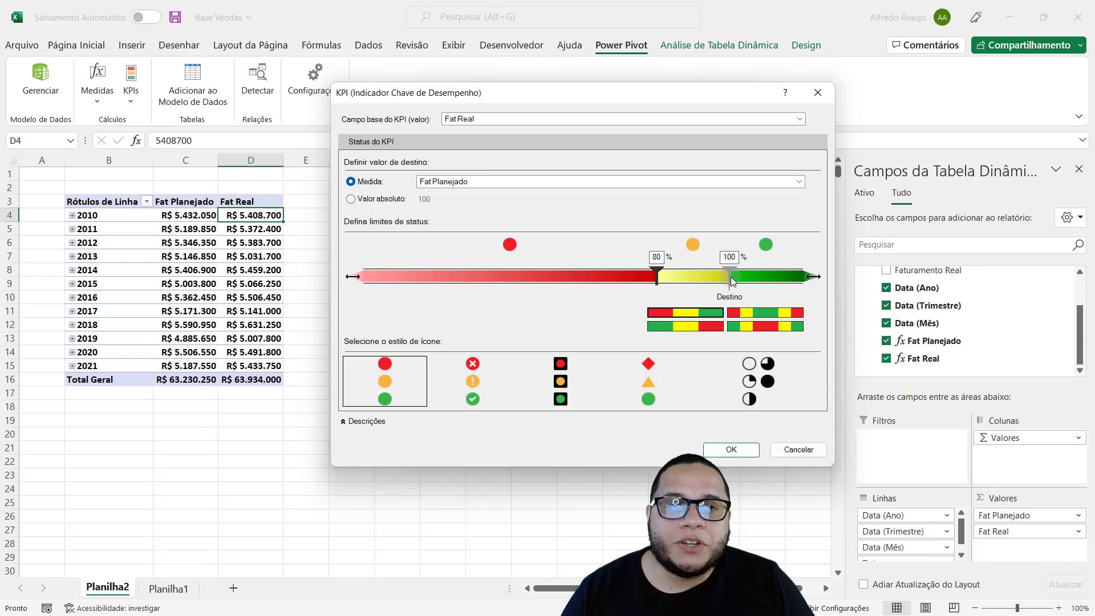
{"action": "mouse_move", "coordinate": [662, 277]}
{"action": "left_mouse_down"}
{"action": "mouse_move", "coordinate": [410, 285]}
{"action": "mouse_move", "coordinate": [627, 282]}
{"action": "left_mouse_up"}
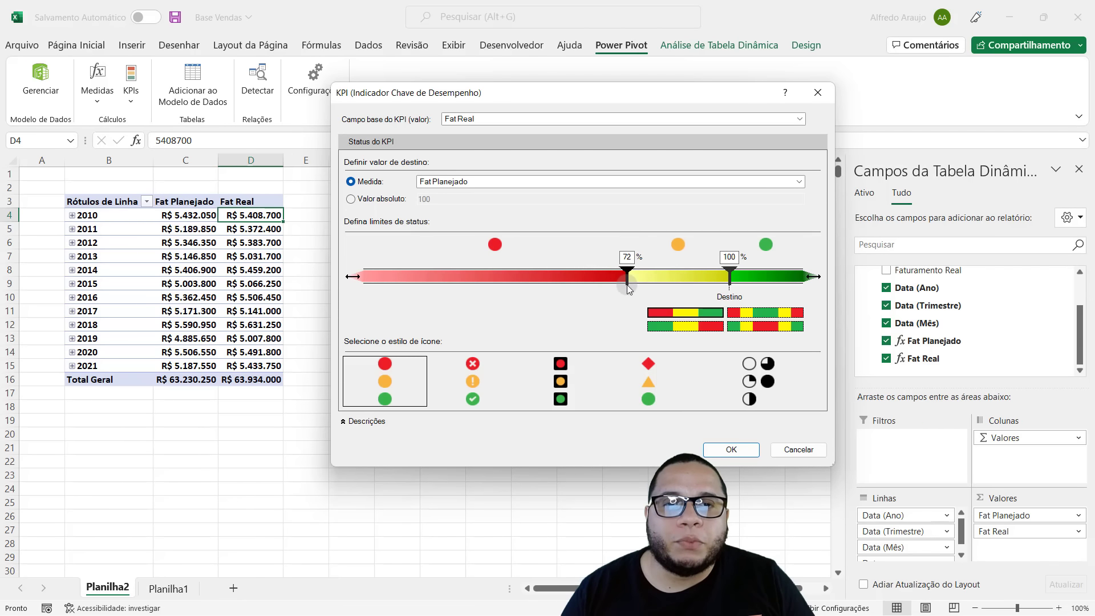
{"action": "double_click", "coordinate": [627, 257]}
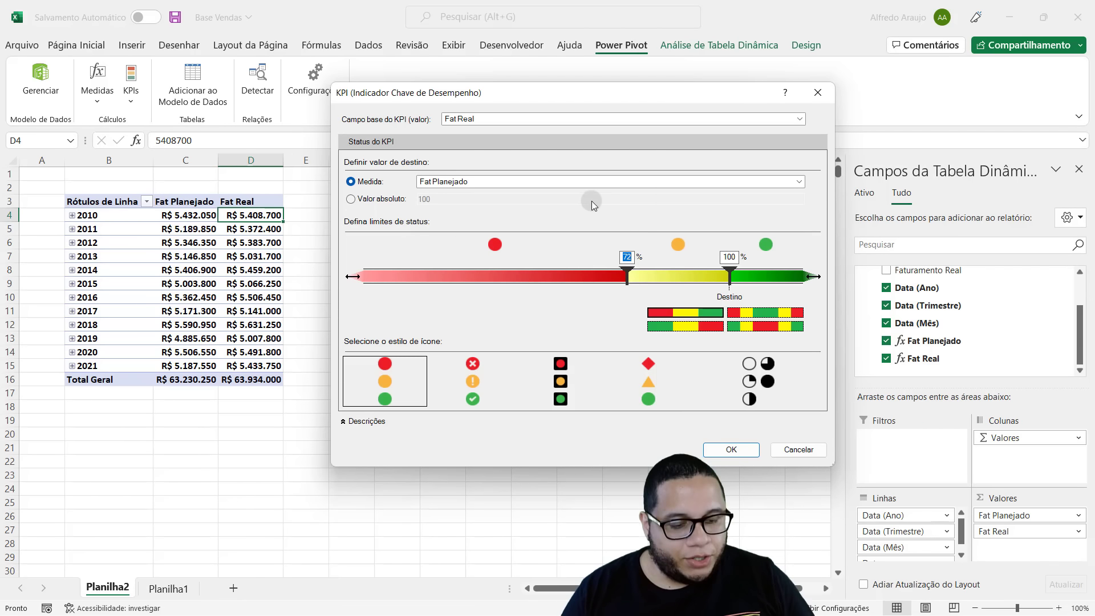
{"action": "type", "text": "80"}
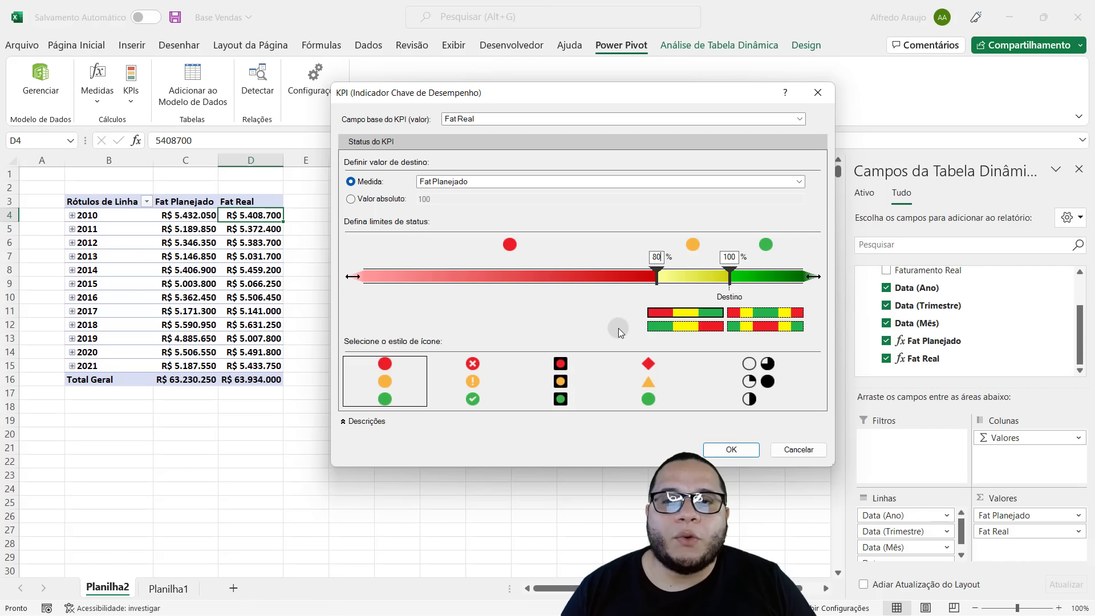
{"action": "left_click", "coordinate": [744, 451]}
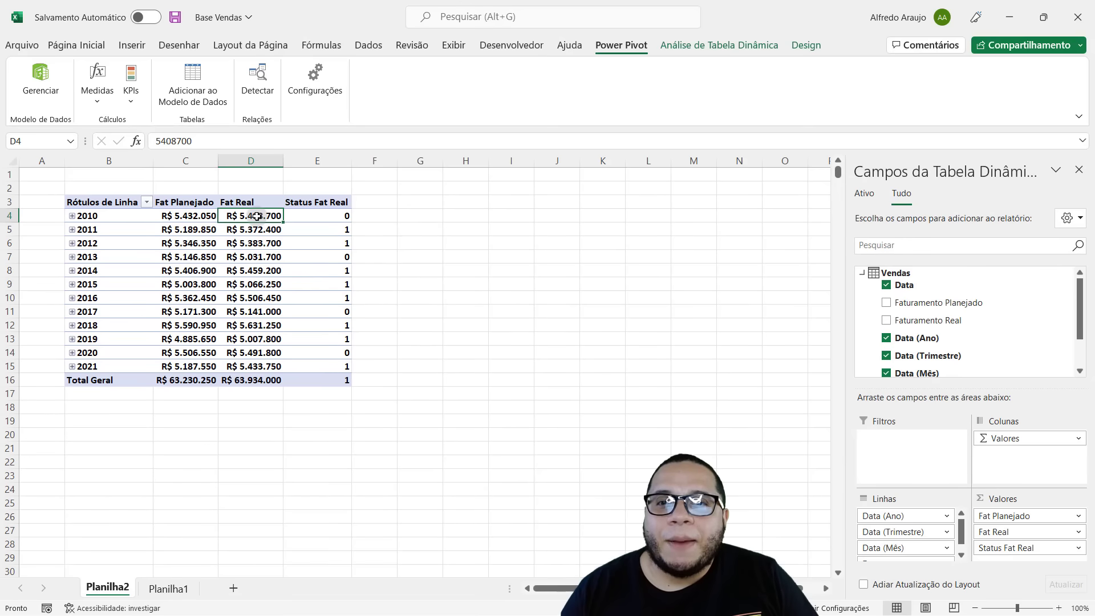
Compare planned and actual revenue with the Status Fat Real values for 2010, 2011 and the other years
{"action": "left_click_drag", "start_coordinate": [128, 215], "coordinate": [332, 216]}
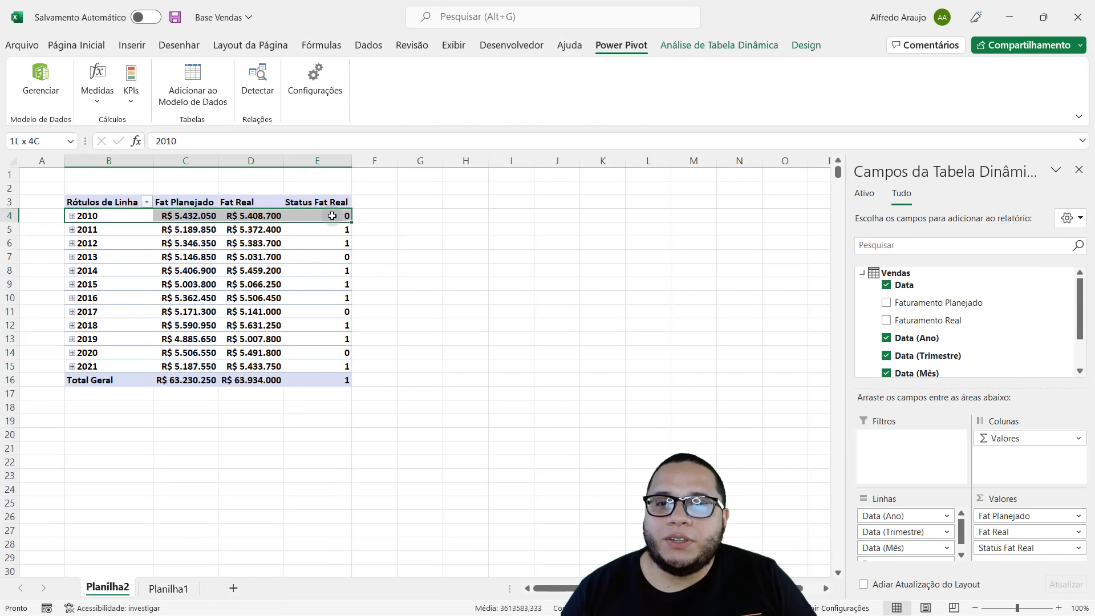
{"action": "left_click_drag", "start_coordinate": [124, 229], "coordinate": [341, 229]}
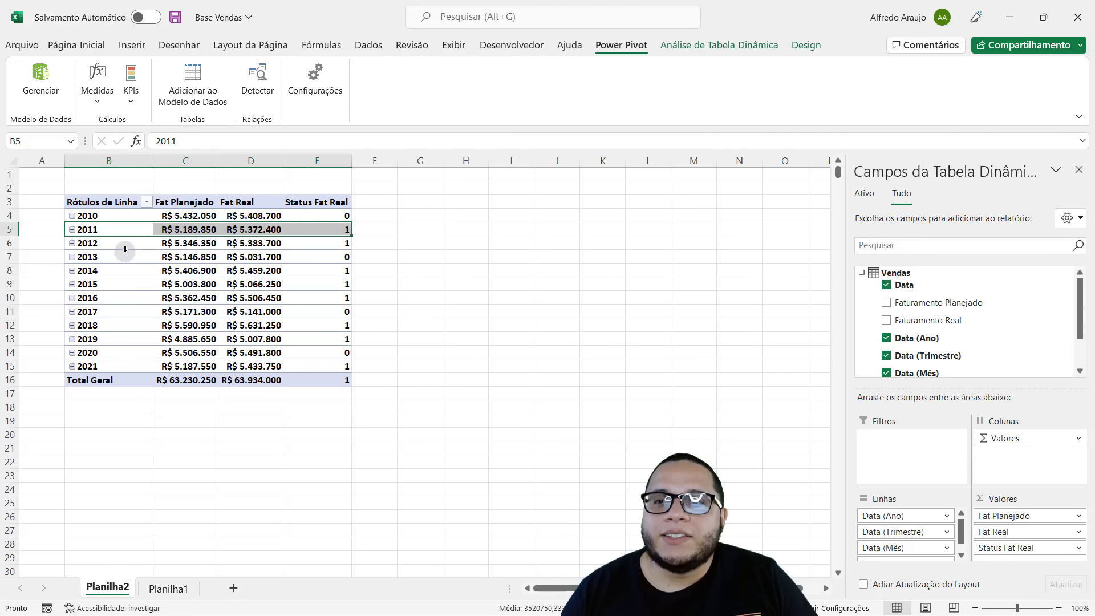
{"action": "left_click", "coordinate": [125, 250]}
{"action": "left_click", "coordinate": [119, 245]}
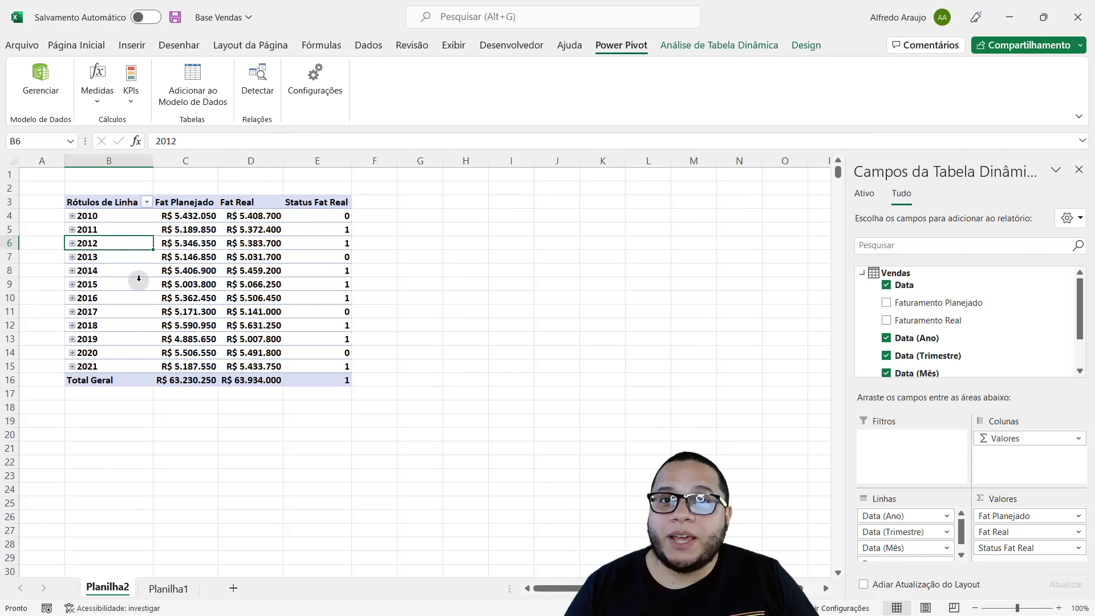
{"action": "left_click_drag", "start_coordinate": [342, 215], "coordinate": [336, 379]}
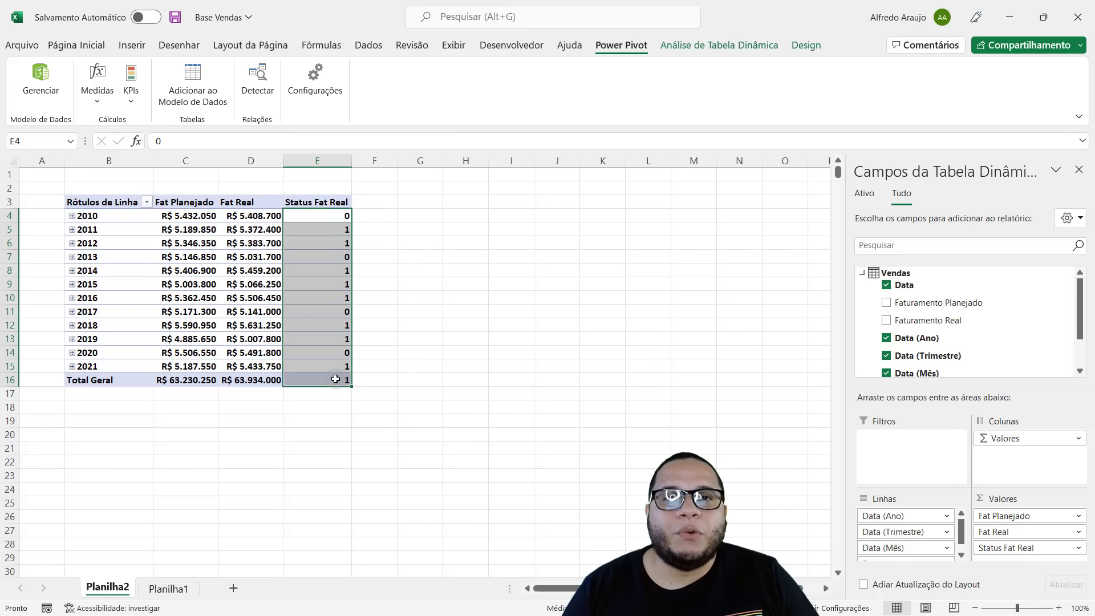
{"action": "mouse_move", "coordinate": [335, 379]}
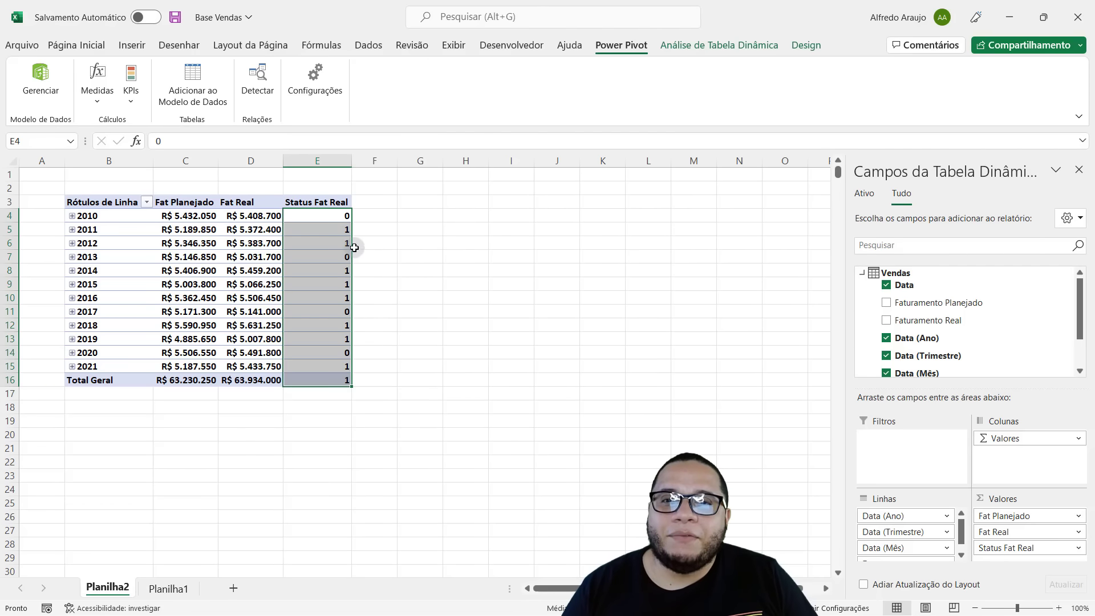
{"action": "left_click", "coordinate": [209, 308]}
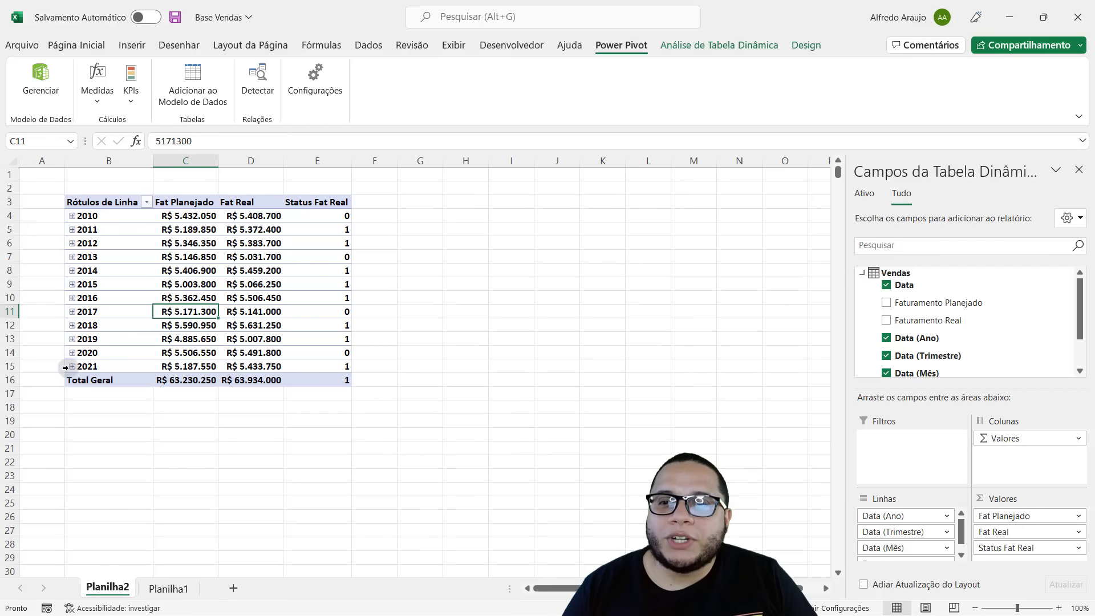
Expand 2021 to examine the daily Status Fat Real values for January, and collapse the year again
{"action": "left_click", "coordinate": [72, 366]}
{"action": "scroll", "coordinate": [119, 389], "scroll_direction": "down", "scroll_amount": 2}
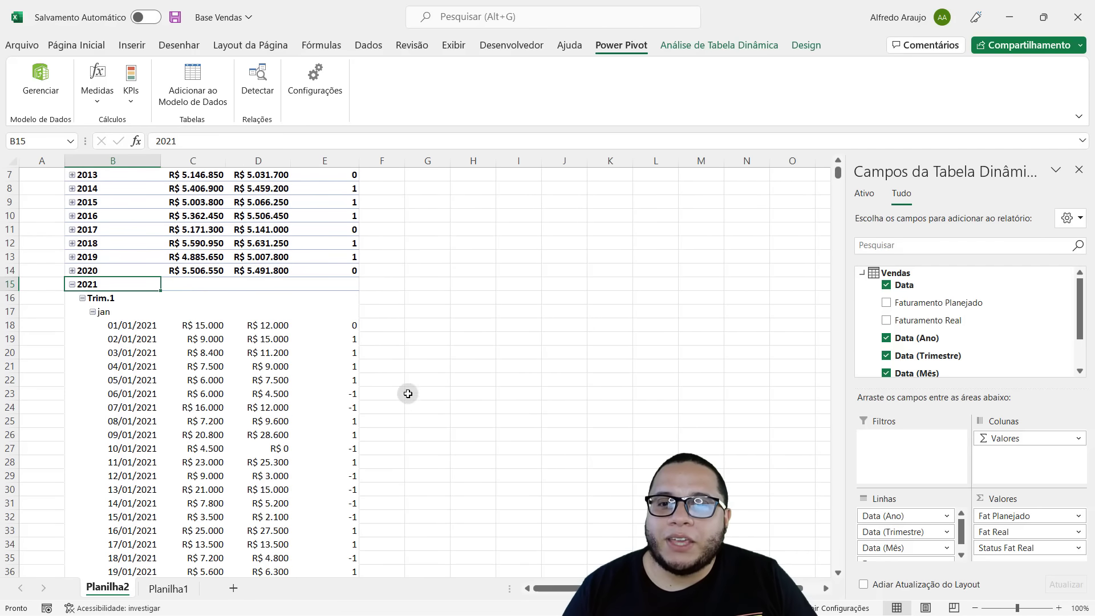
{"action": "left_click", "coordinate": [346, 394]}
{"action": "left_click", "coordinate": [342, 476]}
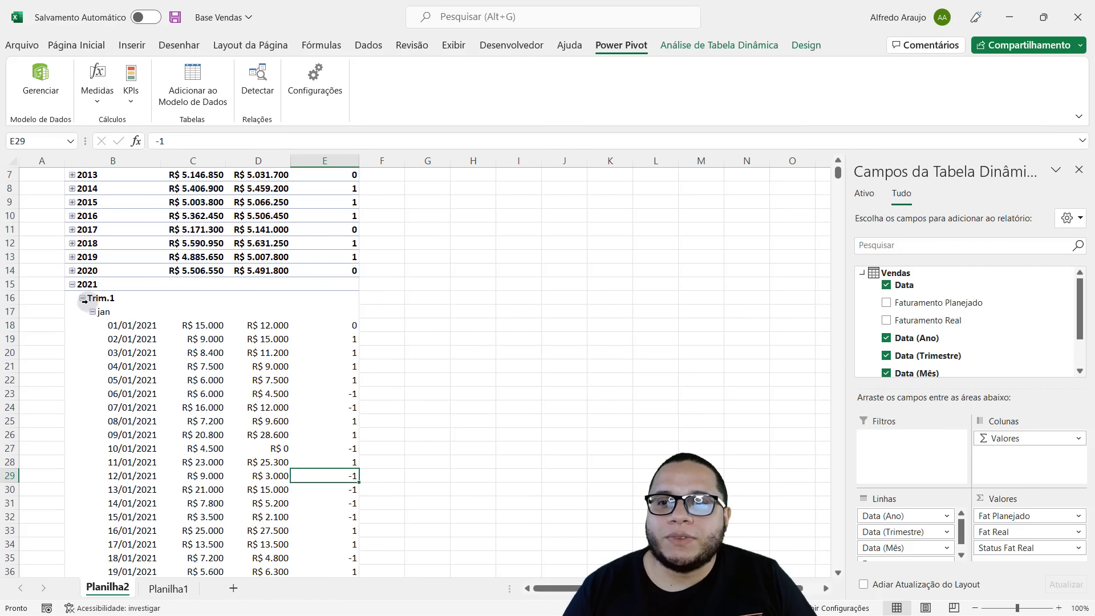
{"action": "left_click", "coordinate": [72, 284]}
{"action": "scroll", "coordinate": [291, 357], "scroll_direction": "up", "scroll_amount": 2}
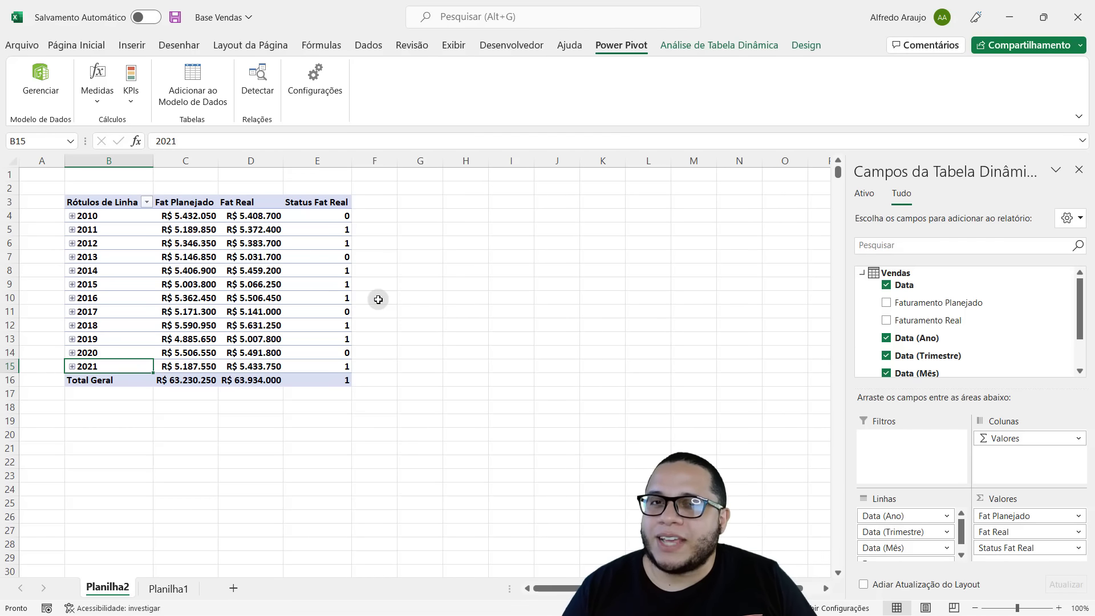
Apply the conditional formatting icon set of three plain green, yellow and red circles to the Status Fat Real cells E4:E16
{"action": "left_click_drag", "start_coordinate": [341, 217], "coordinate": [339, 381]}
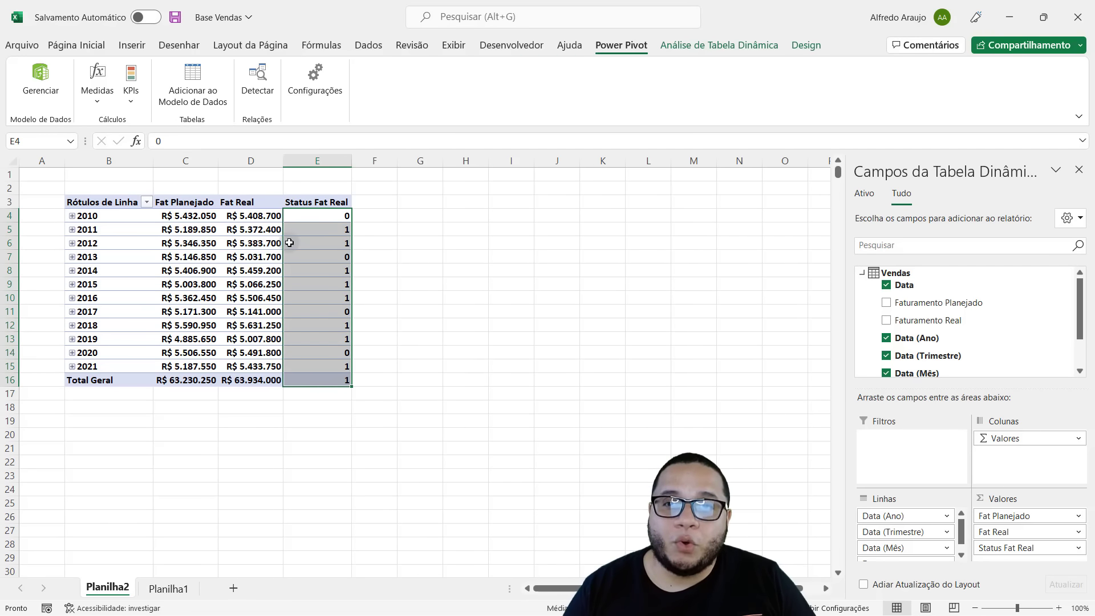
{"action": "left_click_drag", "start_coordinate": [320, 215], "coordinate": [336, 382]}
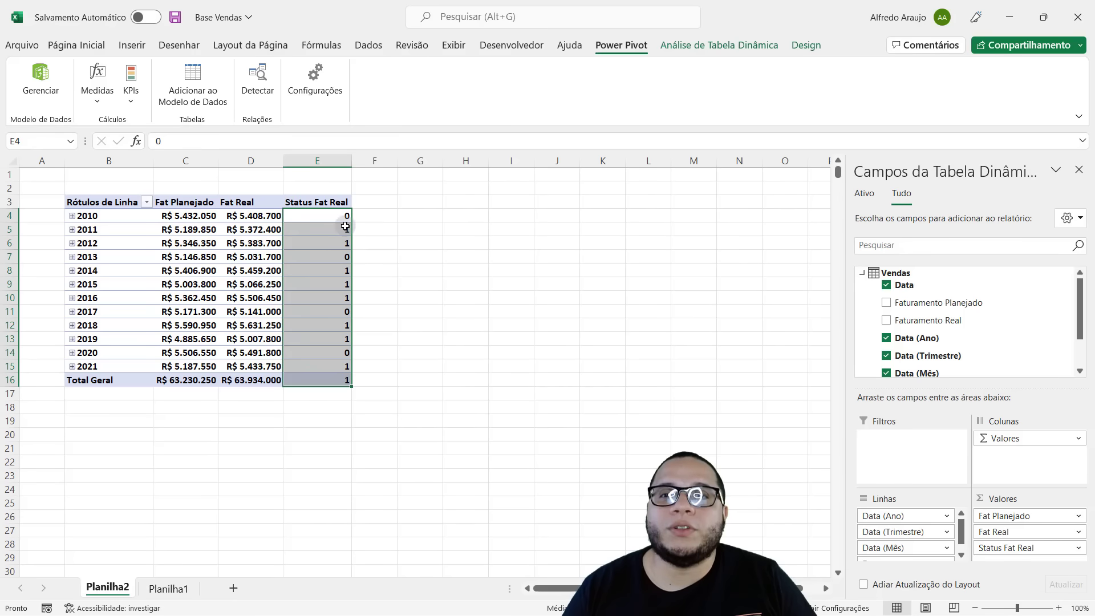
{"action": "left_click", "coordinate": [77, 45]}
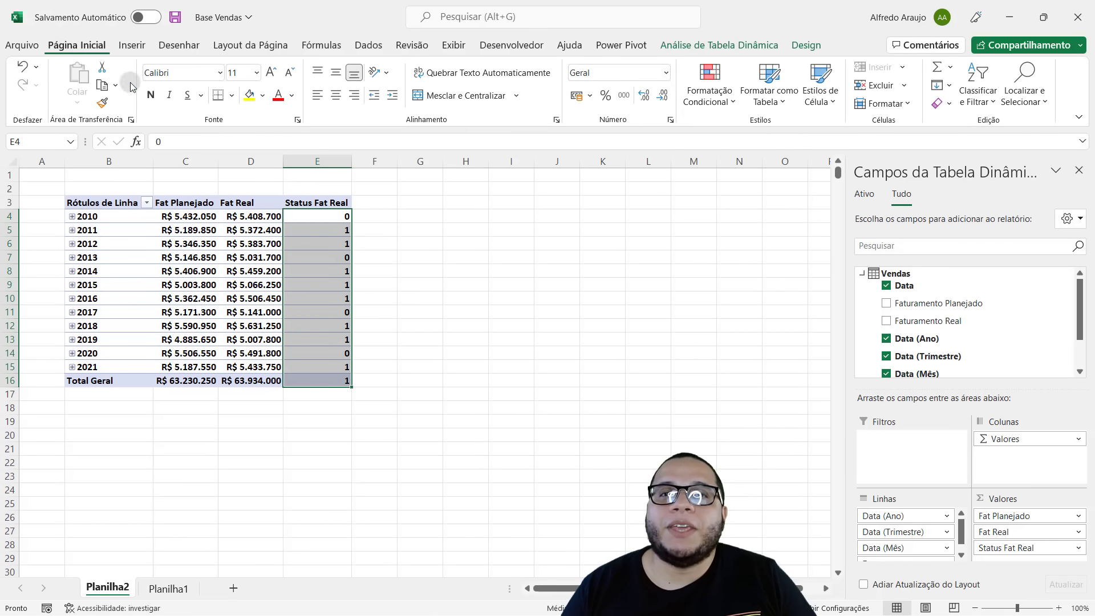
{"action": "left_click", "coordinate": [732, 99]}
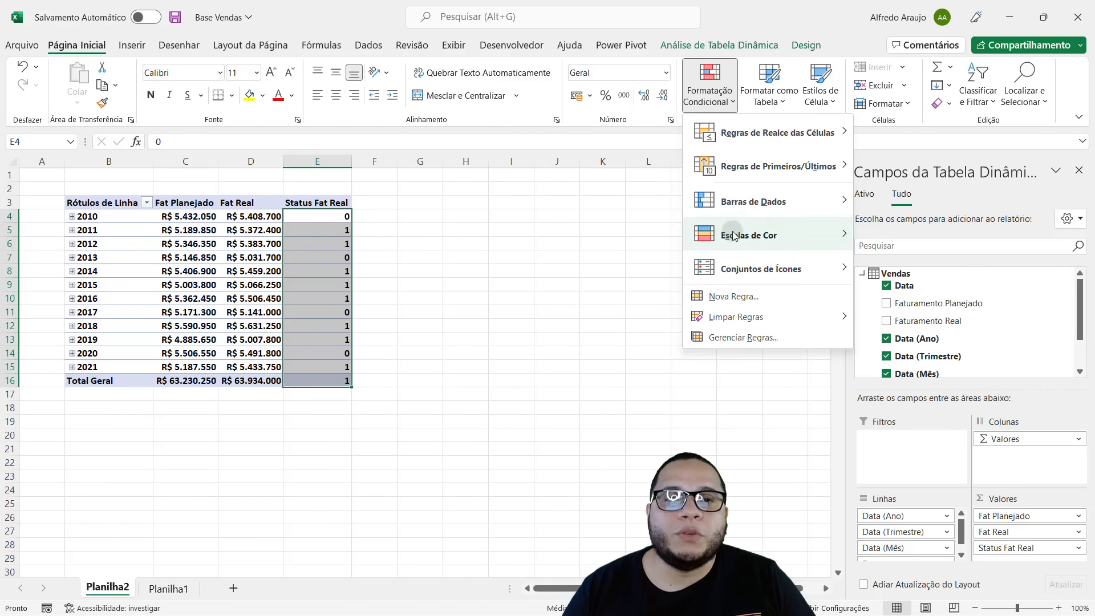
{"action": "mouse_move", "coordinate": [736, 266]}
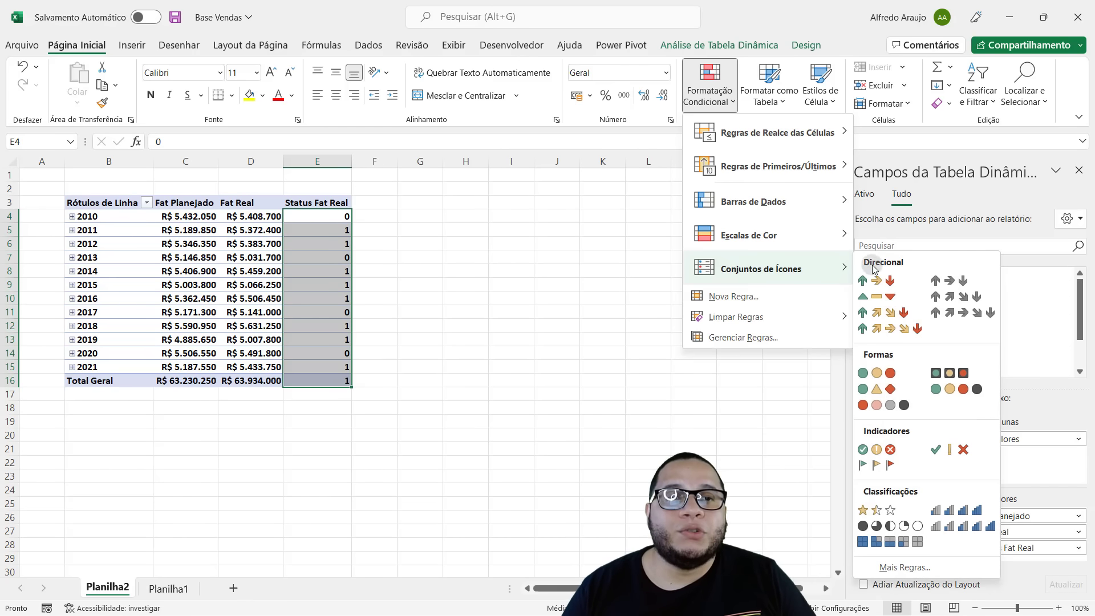
{"action": "left_click", "coordinate": [896, 375]}
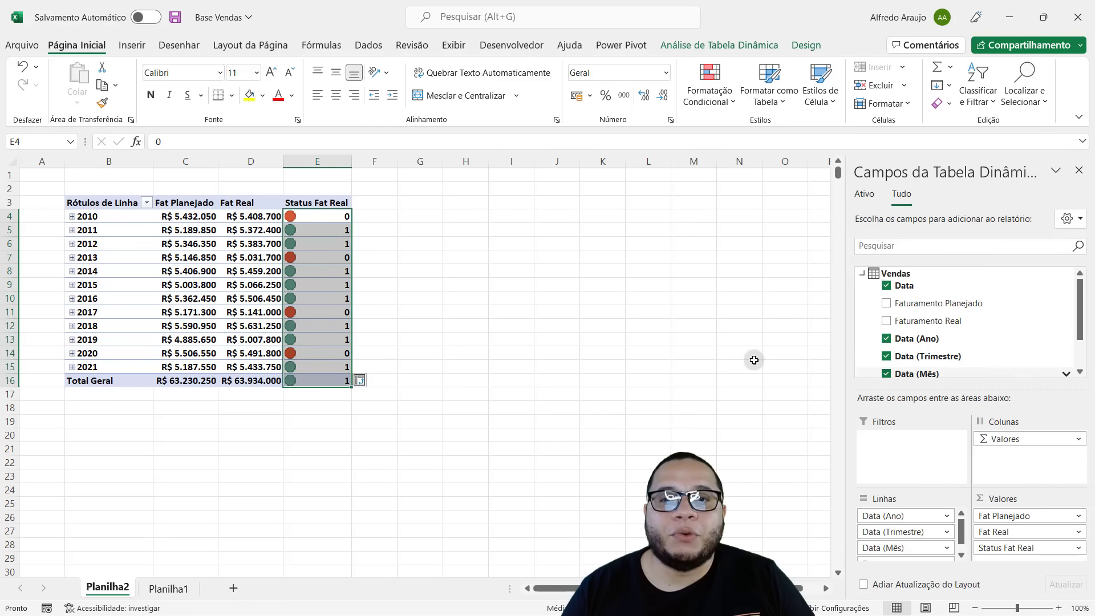
Expand 2021 to examine how the circle icons match the daily status values in January, and collapse the year again
{"action": "left_click", "coordinate": [339, 344]}
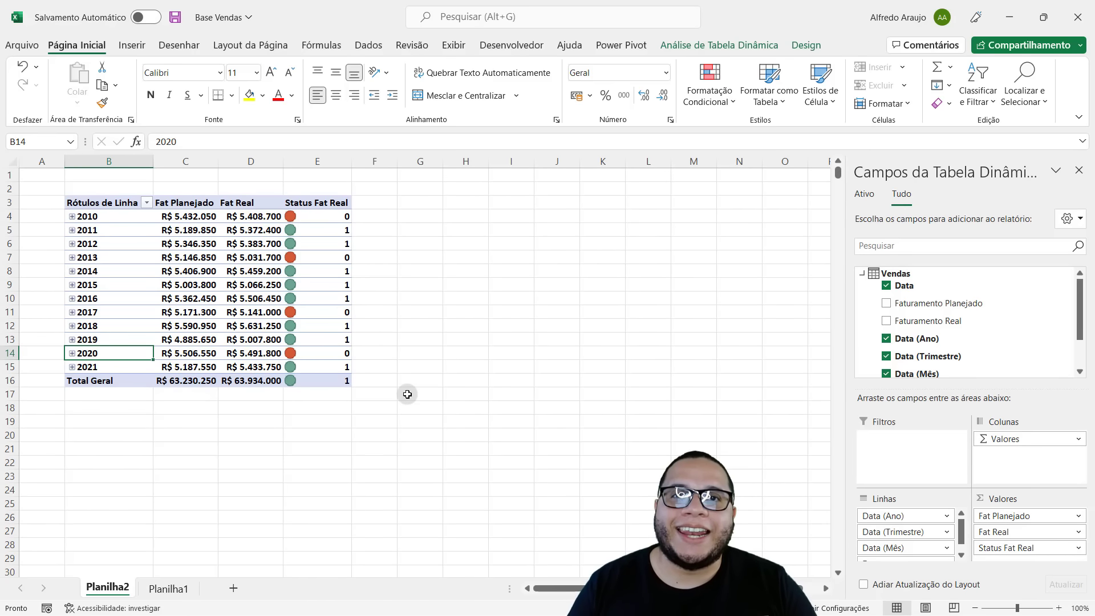
{"action": "left_click", "coordinate": [71, 367]}
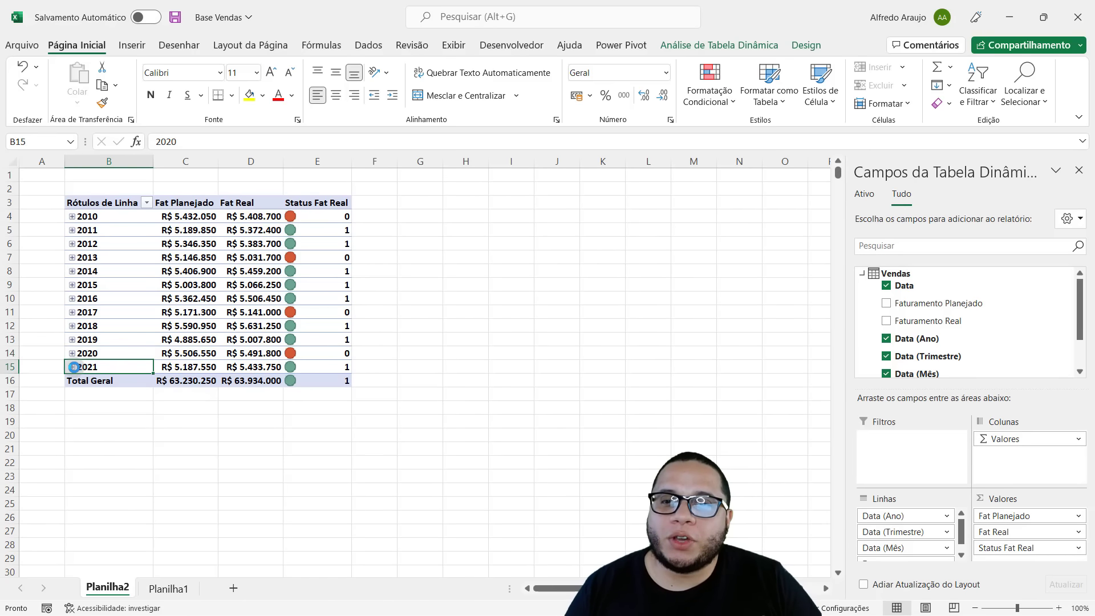
{"action": "scroll", "coordinate": [75, 372], "scroll_direction": "down", "scroll_amount": 2}
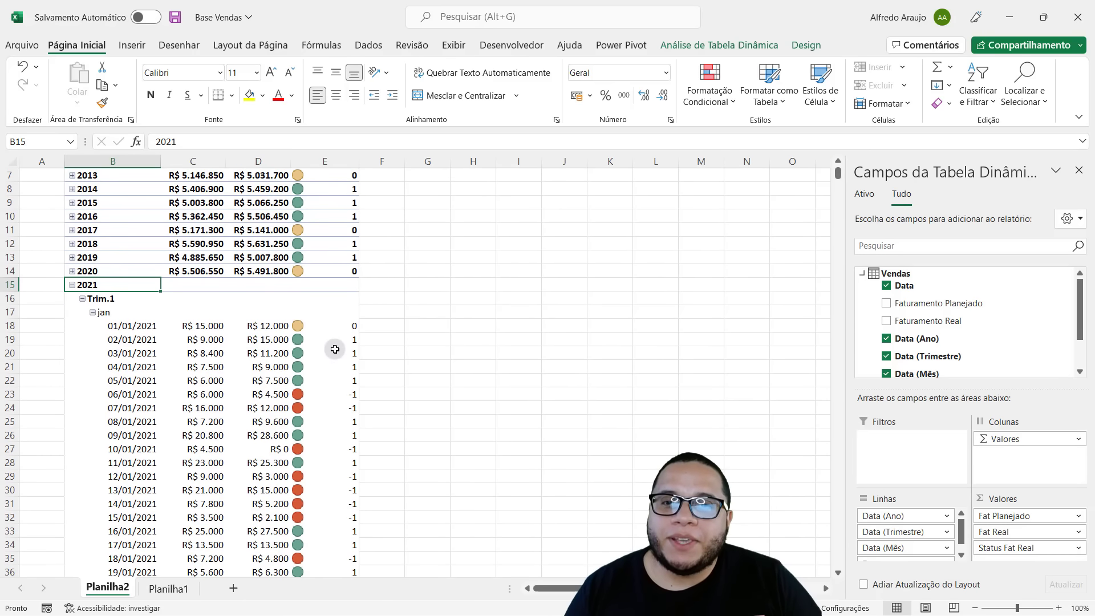
{"action": "left_click", "coordinate": [331, 340]}
{"action": "left_click_drag", "start_coordinate": [331, 341], "coordinate": [329, 382]}
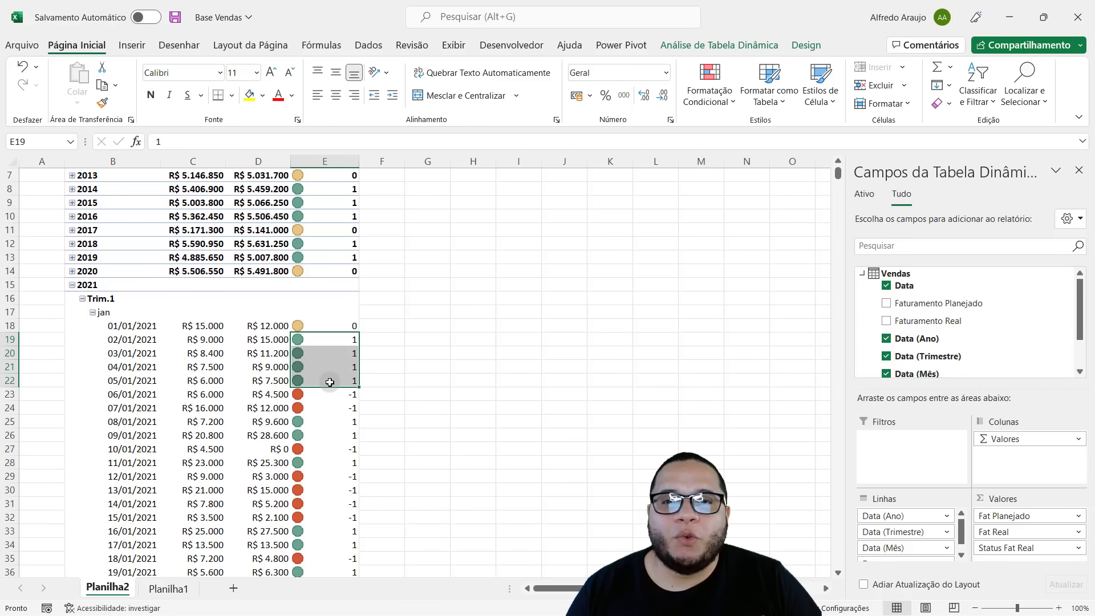
{"action": "left_click", "coordinate": [337, 326]}
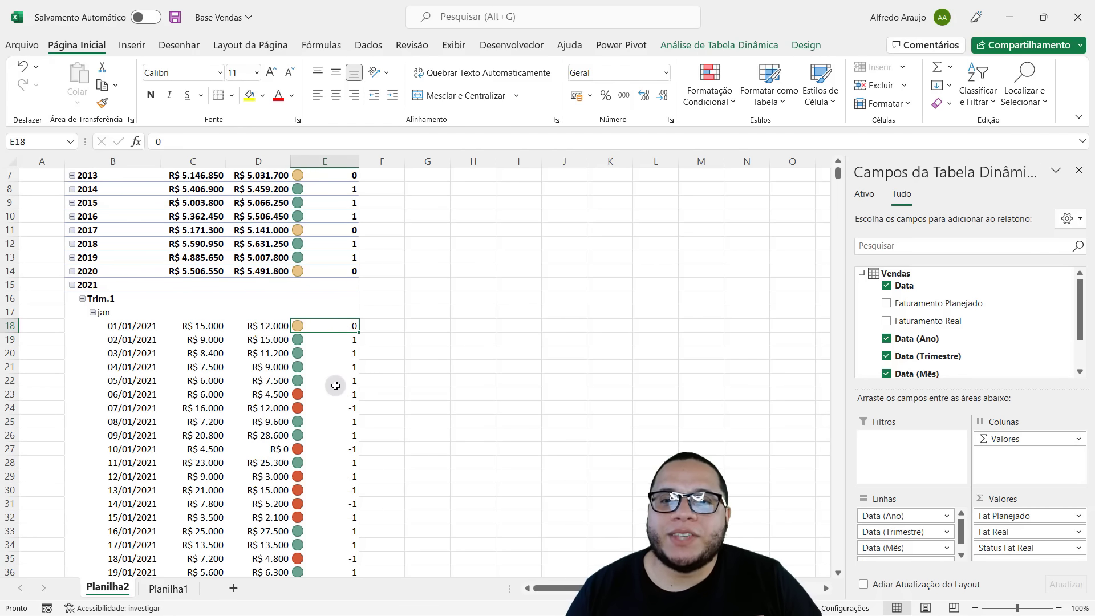
{"action": "left_click_drag", "start_coordinate": [335, 386], "coordinate": [337, 406]}
{"action": "left_click", "coordinate": [355, 435]}
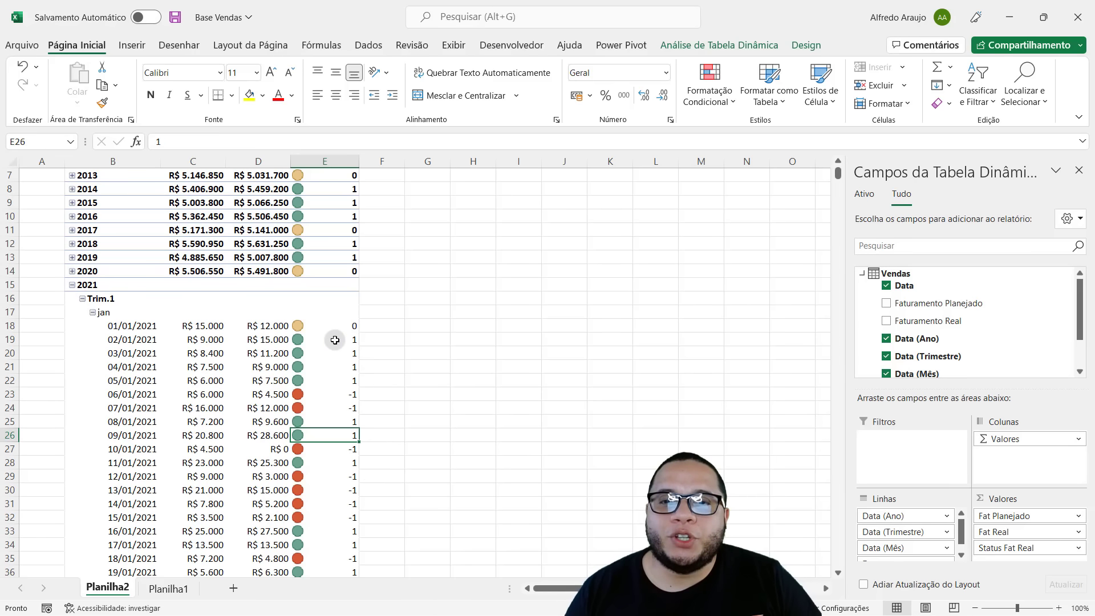
{"action": "mouse_move", "coordinate": [335, 340]}
{"action": "left_mouse_down"}
{"action": "mouse_move", "coordinate": [339, 419]}
{"action": "mouse_move", "coordinate": [340, 352]}
{"action": "left_mouse_up"}
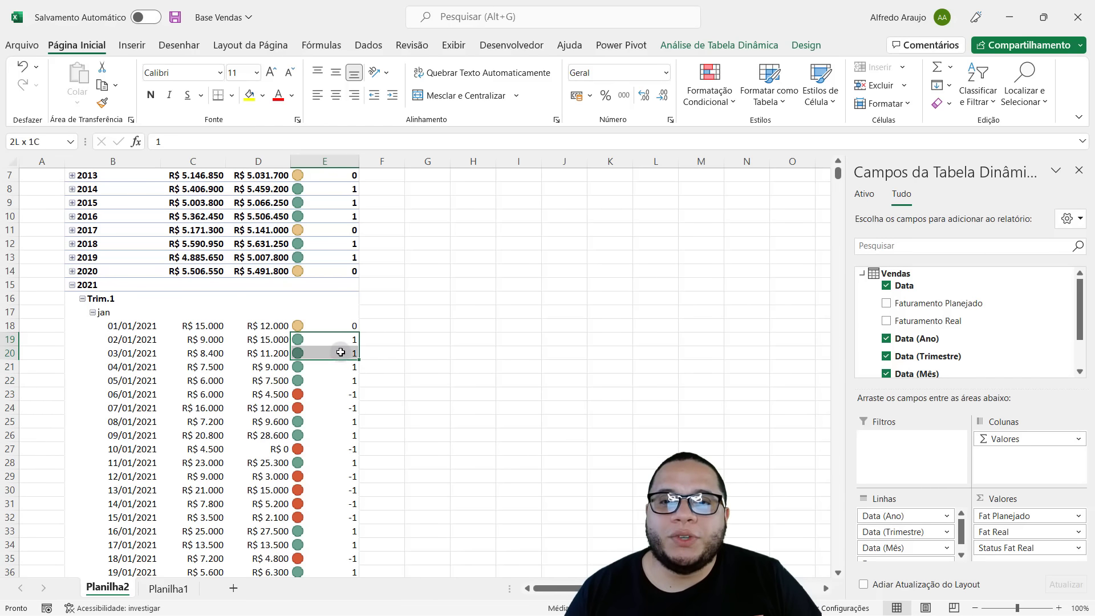
{"action": "left_click", "coordinate": [342, 367]}
{"action": "scroll", "coordinate": [342, 368], "scroll_direction": "up", "scroll_amount": 2}
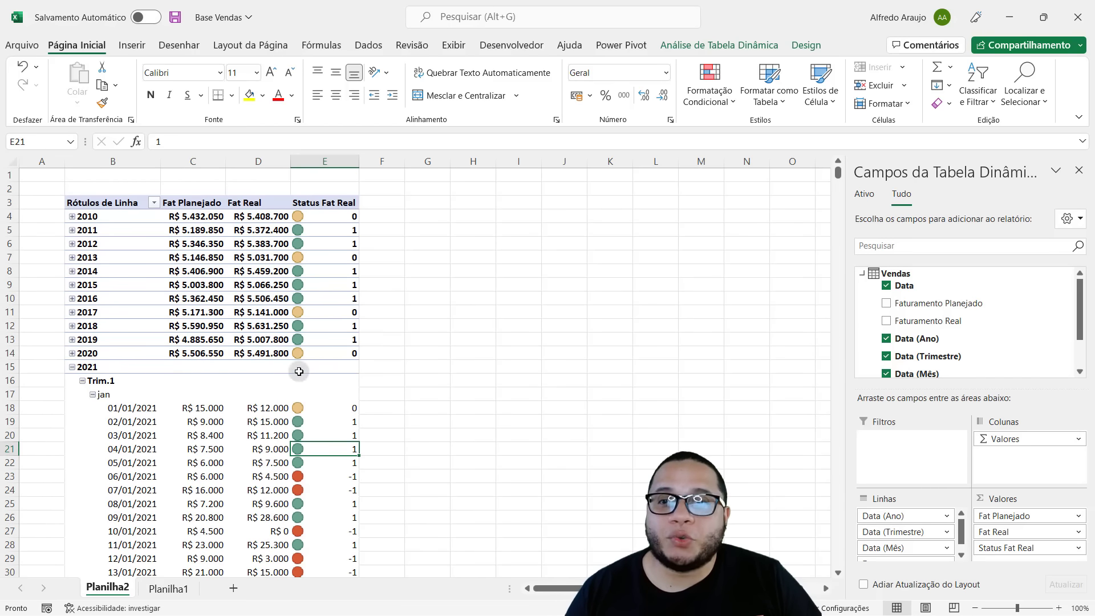
{"action": "left_click", "coordinate": [73, 368]}
Edit the icon set rule on the Status Fat Real cells E4:E16 to show only the icon, and centre those cells
{"action": "left_click_drag", "start_coordinate": [325, 217], "coordinate": [328, 381]}
{"action": "left_click", "coordinate": [702, 96]}
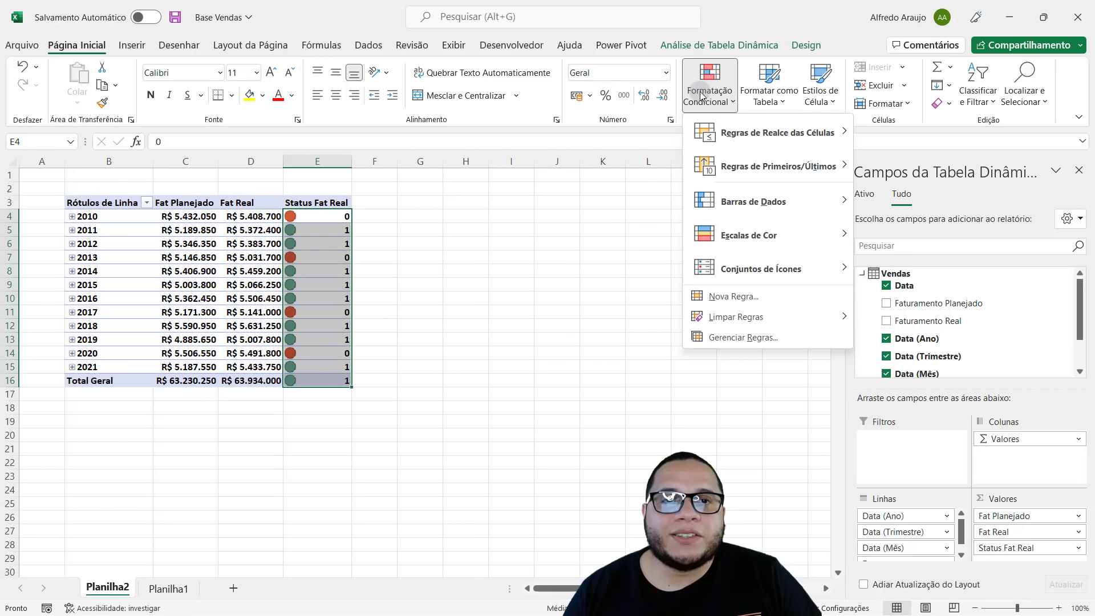
{"action": "left_click", "coordinate": [701, 338]}
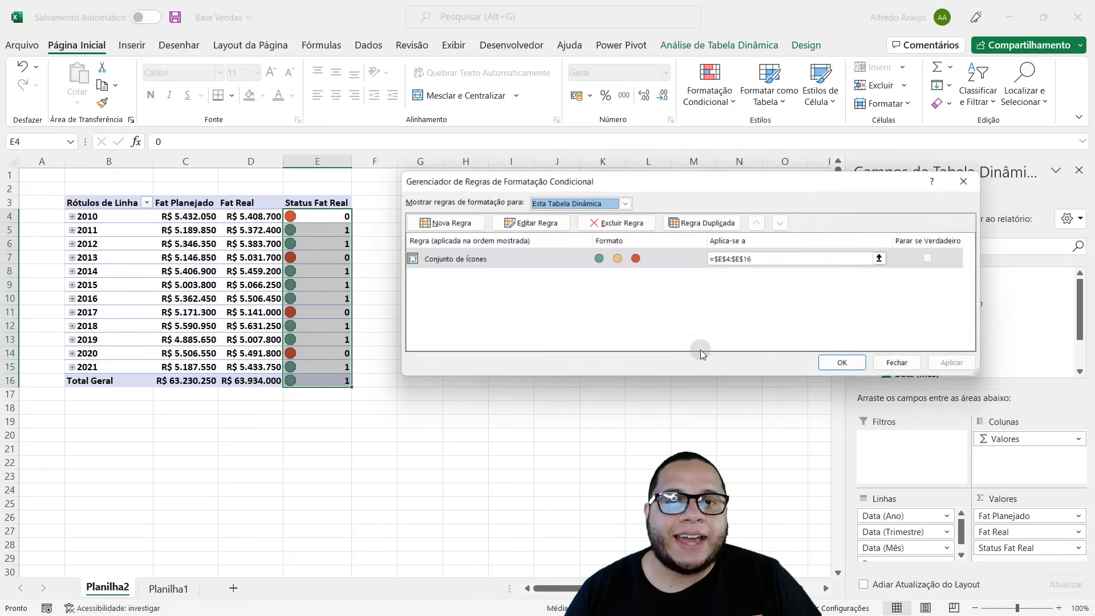
{"action": "left_click", "coordinate": [529, 259]}
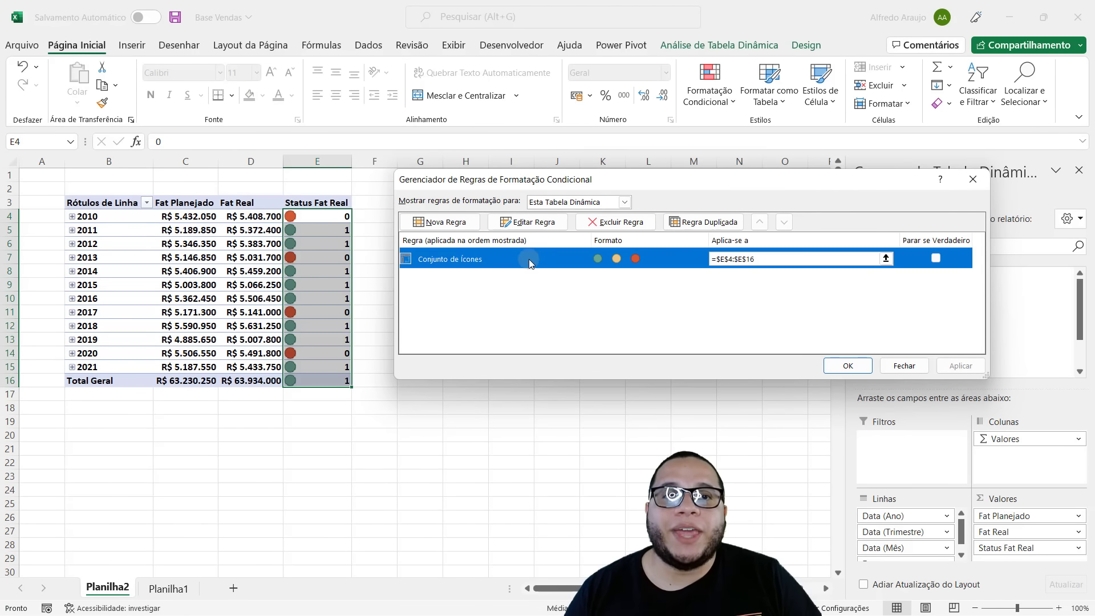
{"action": "left_click", "coordinate": [543, 228]}
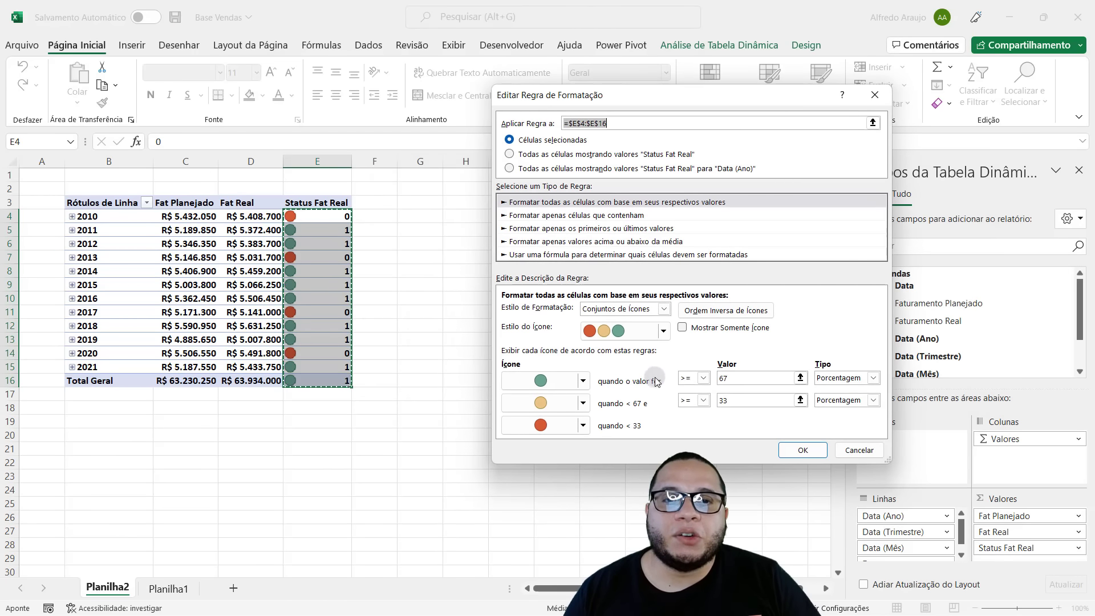
{"action": "left_click", "coordinate": [684, 327]}
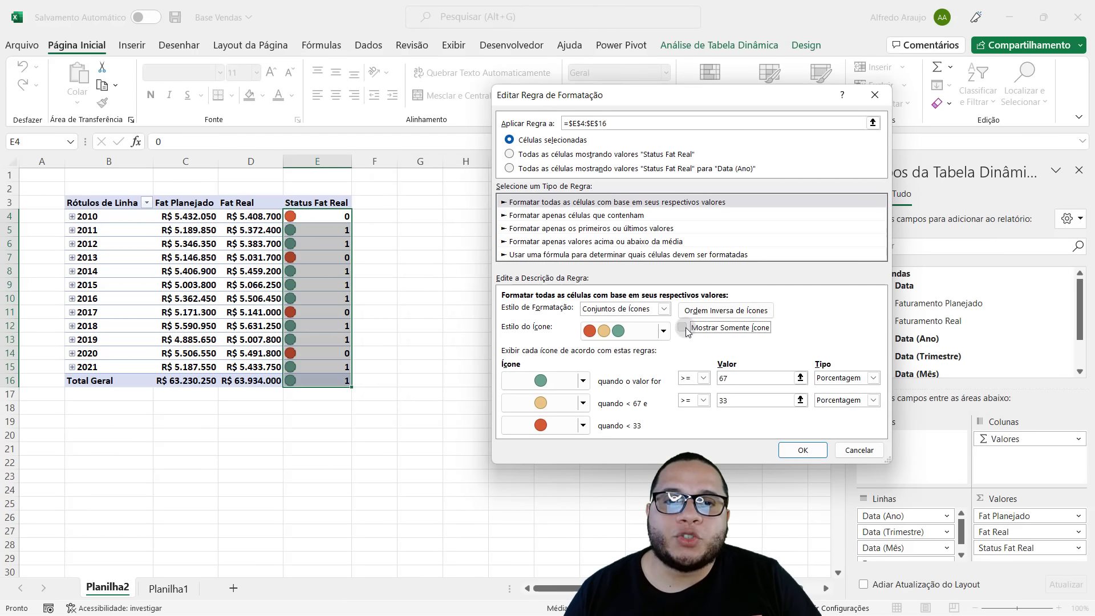
{"action": "left_click", "coordinate": [786, 452]}
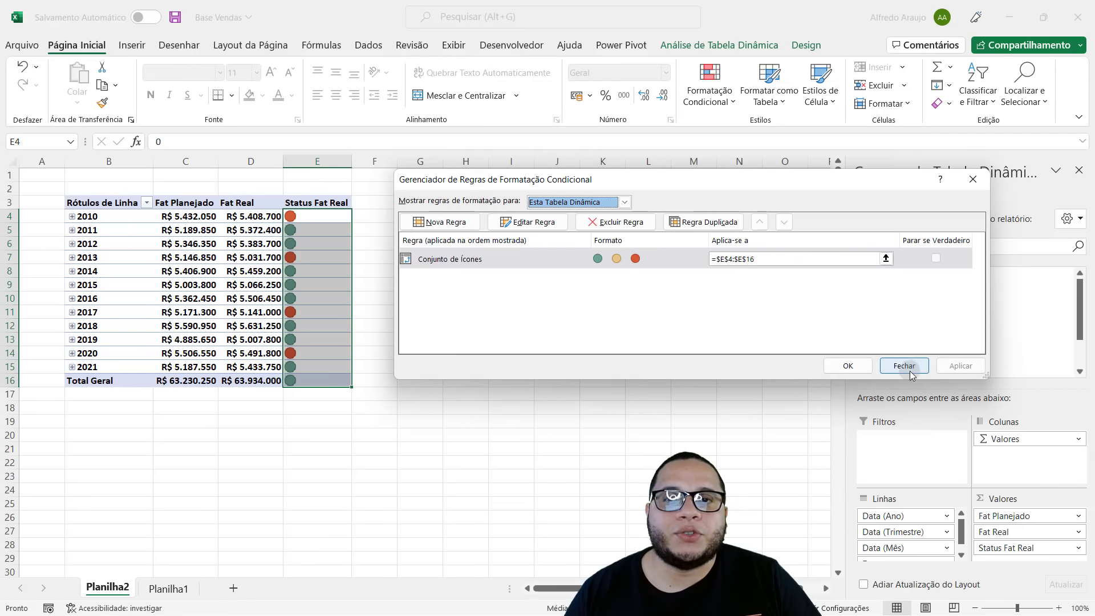
{"action": "left_click", "coordinate": [847, 368]}
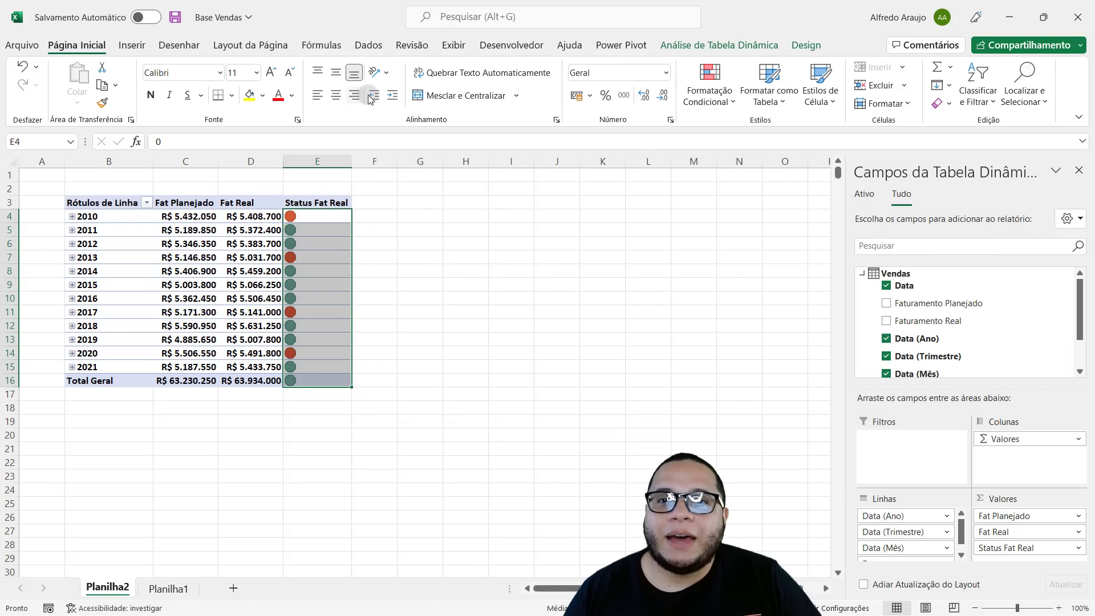
{"action": "left_click", "coordinate": [336, 95]}
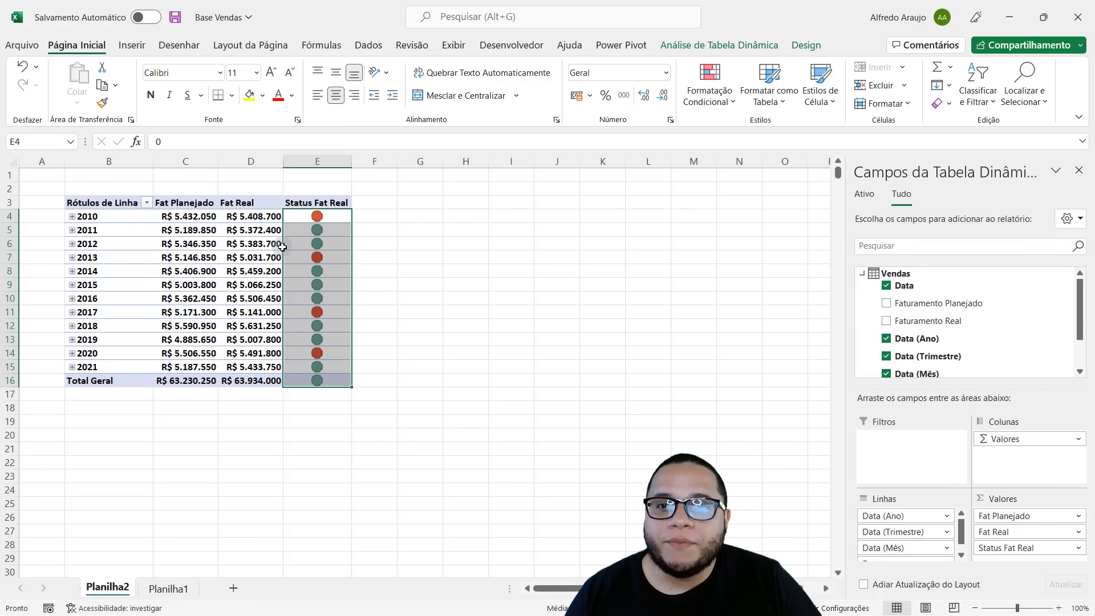
{"action": "left_click", "coordinate": [242, 323]}
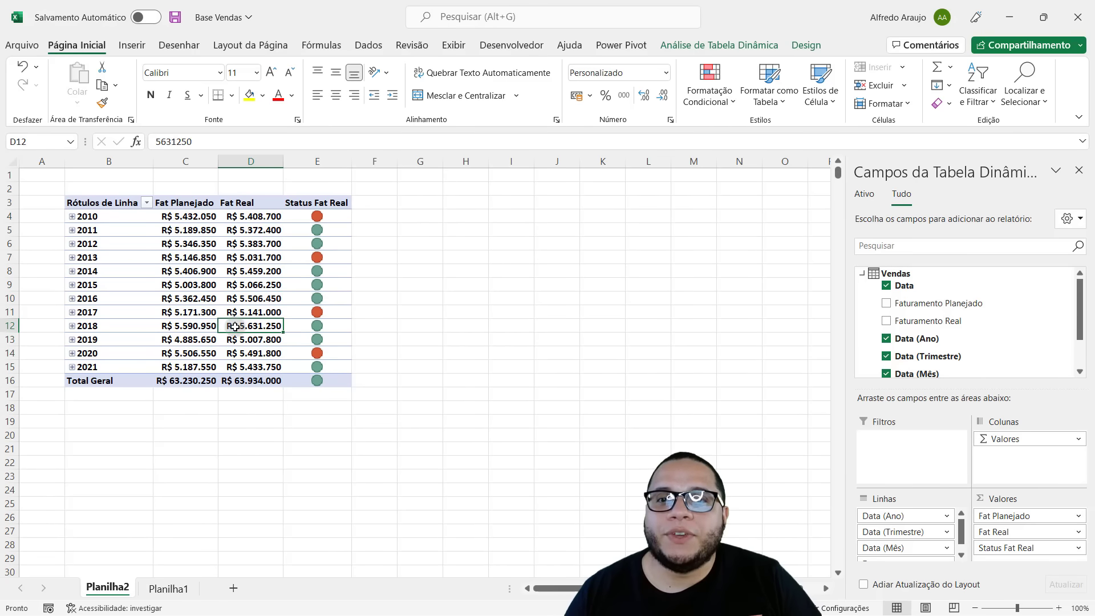
Expand 2021 and compare the planned and actual revenue for January days such as 06/01/2021 with their status icons
{"action": "left_click", "coordinate": [72, 368]}
{"action": "scroll", "coordinate": [274, 437], "scroll_direction": "down", "scroll_amount": 1}
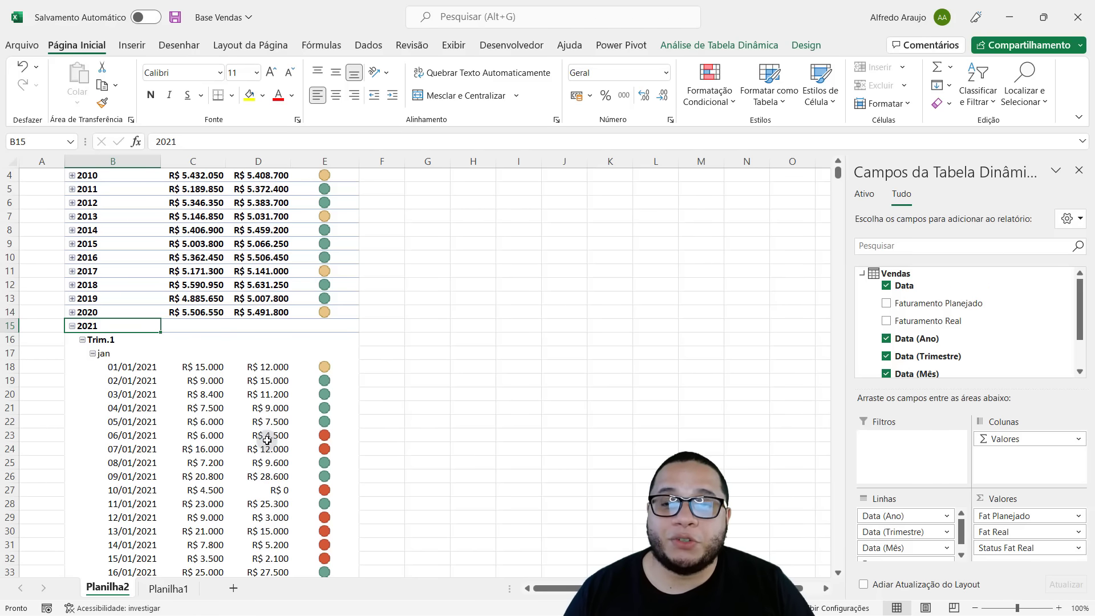
{"action": "left_click", "coordinate": [268, 407]}
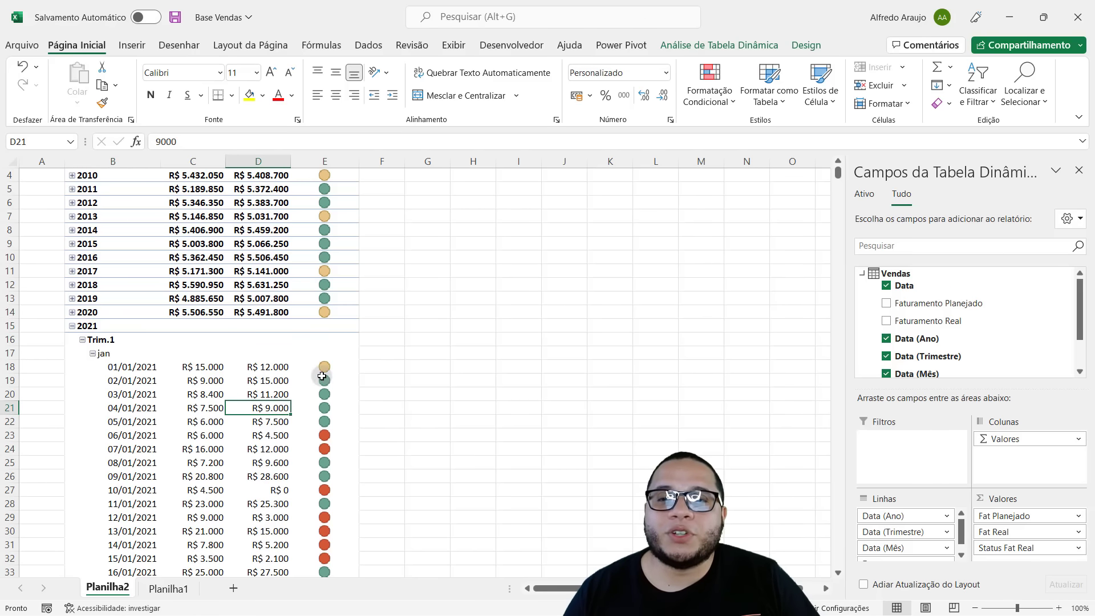
{"action": "scroll", "coordinate": [255, 443], "scroll_direction": "down", "scroll_amount": 2}
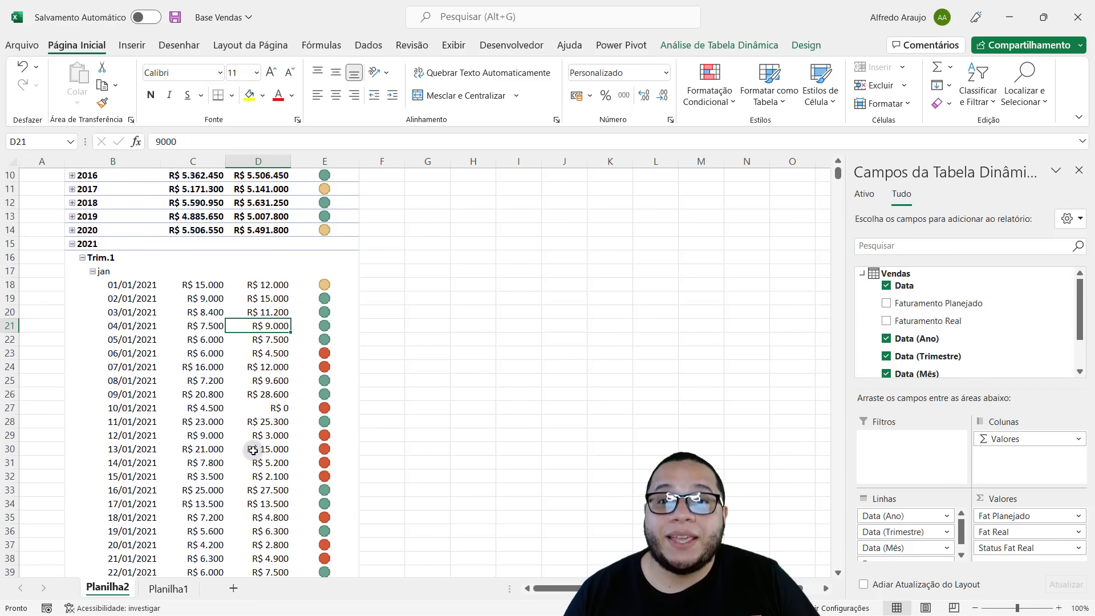
{"action": "mouse_move", "coordinate": [352, 288]}
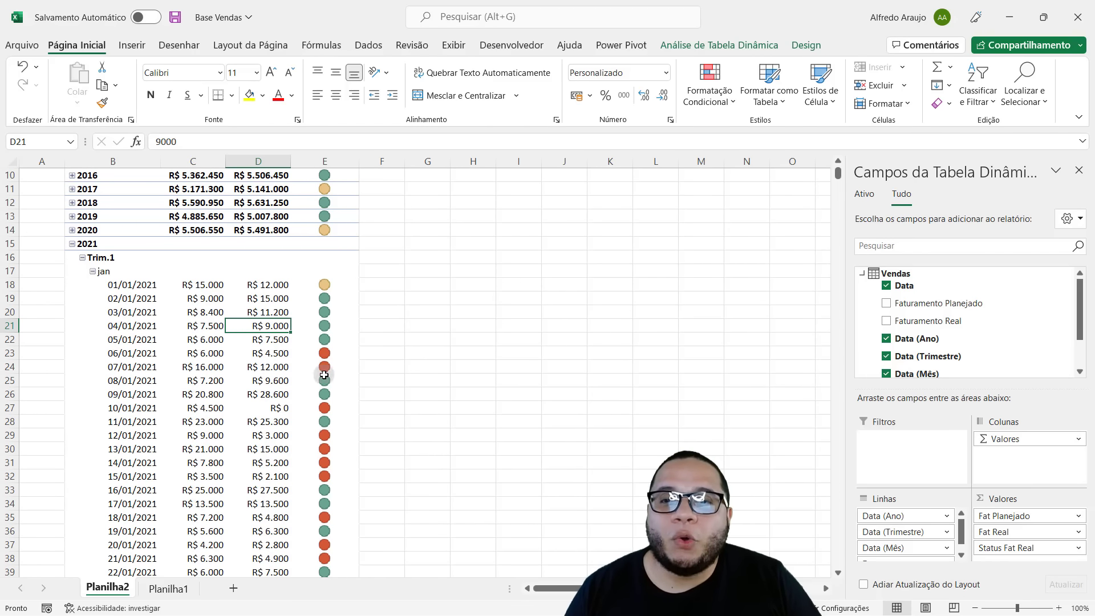
{"action": "left_click", "coordinate": [204, 355]}
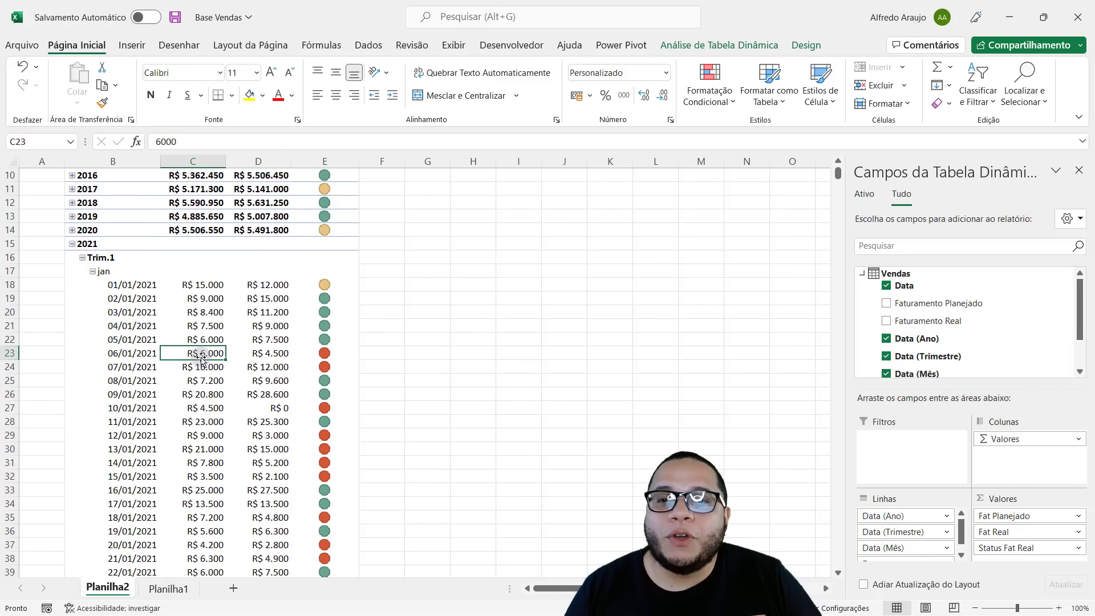
{"action": "scroll", "coordinate": [204, 355], "scroll_direction": "up", "scroll_amount": 3}
{"action": "mouse_move", "coordinate": [194, 488]}
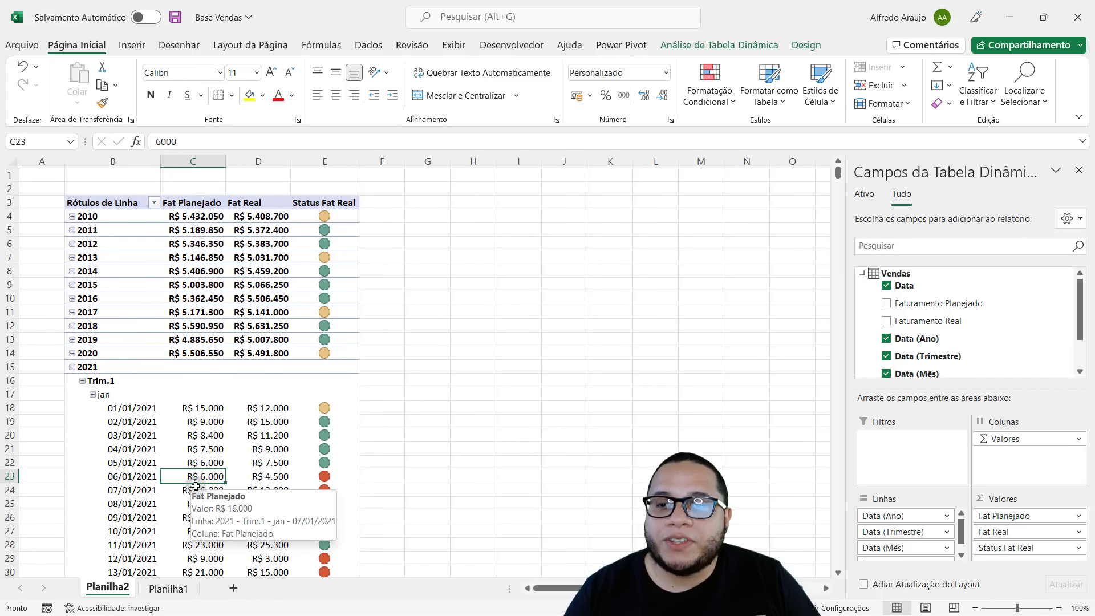
{"action": "mouse_move", "coordinate": [94, 466]}
{"action": "left_mouse_down"}
{"action": "mouse_move", "coordinate": [169, 485]}
{"action": "mouse_move", "coordinate": [356, 486]}
{"action": "left_mouse_up"}
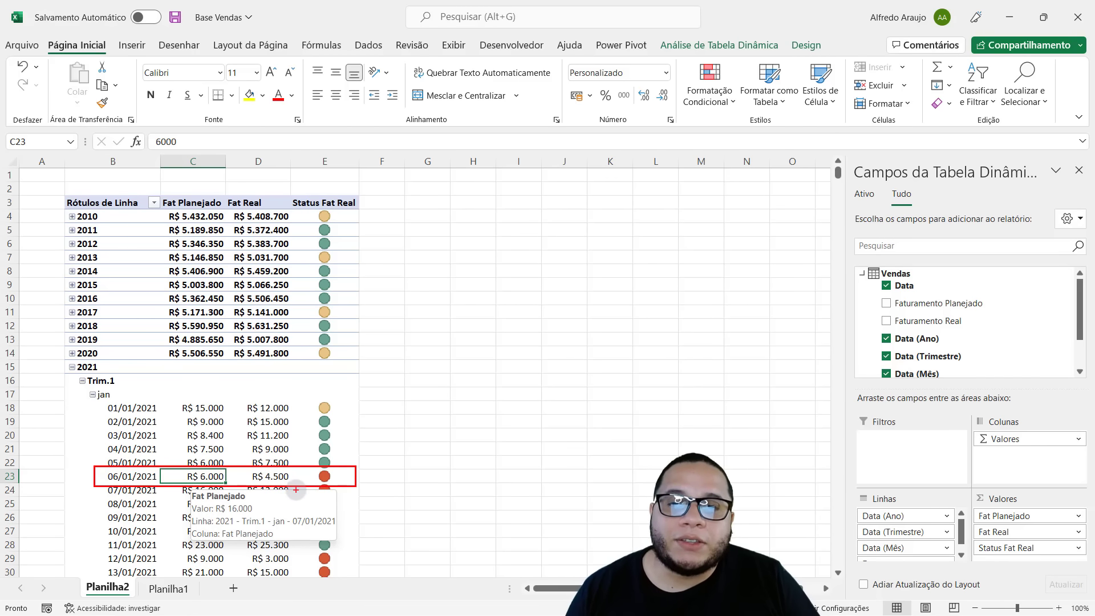
{"action": "key", "text": "Escape"}
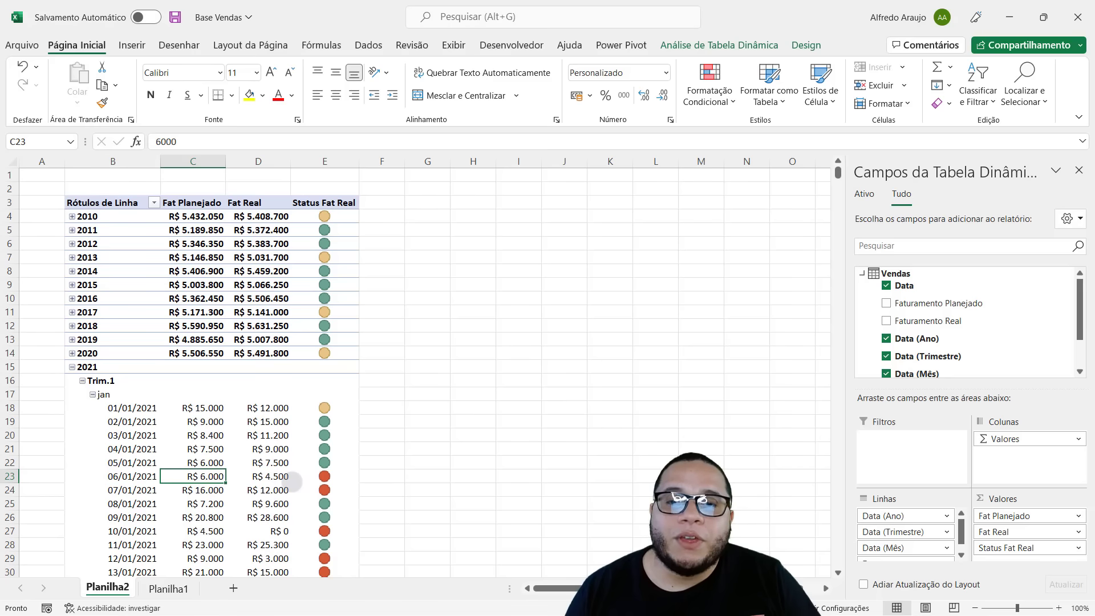
{"action": "left_click", "coordinate": [317, 478]}
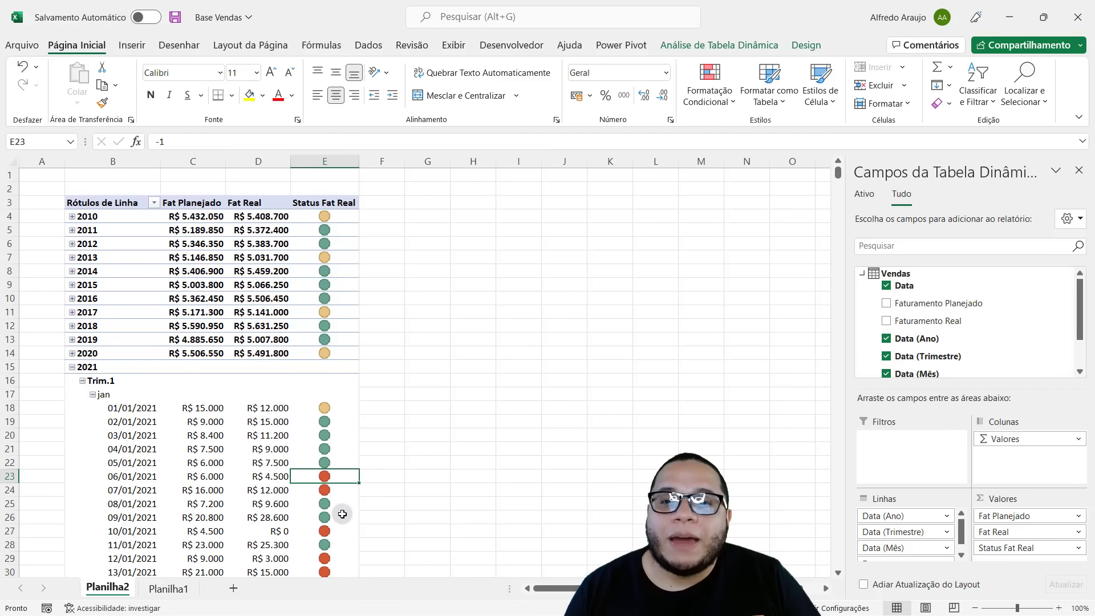
Review the remaining January 2021 status icons down to the grand total row, and collapse 2021 again
{"action": "scroll", "coordinate": [365, 497], "scroll_direction": "down", "scroll_amount": 4}
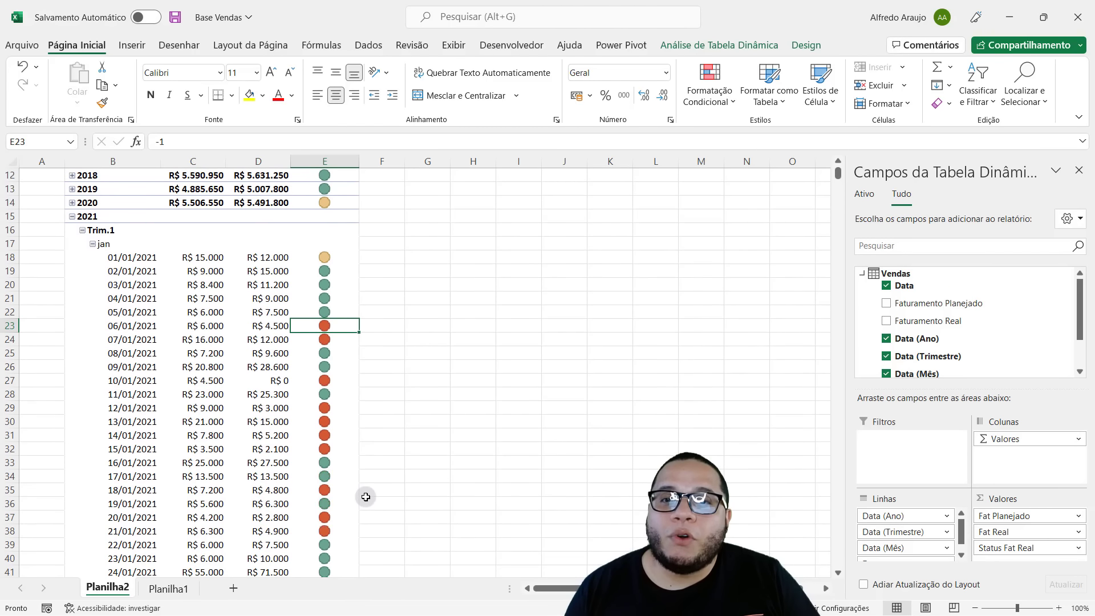
{"action": "scroll", "coordinate": [367, 497], "scroll_direction": "up", "scroll_amount": 3}
{"action": "scroll", "coordinate": [367, 499], "scroll_direction": "down", "scroll_amount": 7}
{"action": "scroll", "coordinate": [370, 500], "scroll_direction": "down", "scroll_amount": 1}
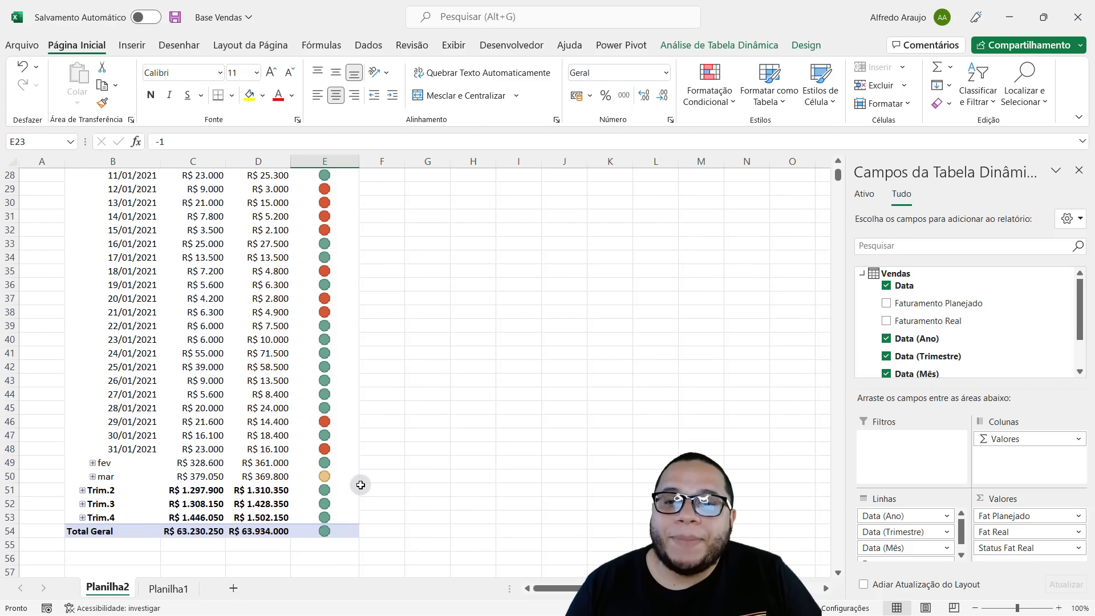
{"action": "scroll", "coordinate": [358, 485], "scroll_direction": "up", "scroll_amount": 8}
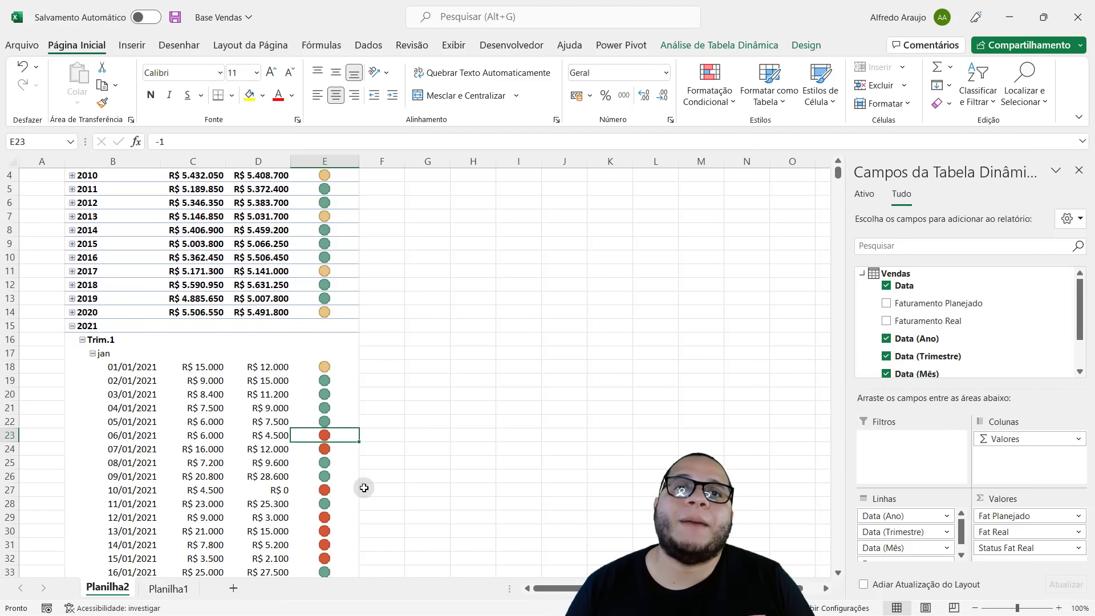
{"action": "scroll", "coordinate": [364, 488], "scroll_direction": "up", "scroll_amount": 1}
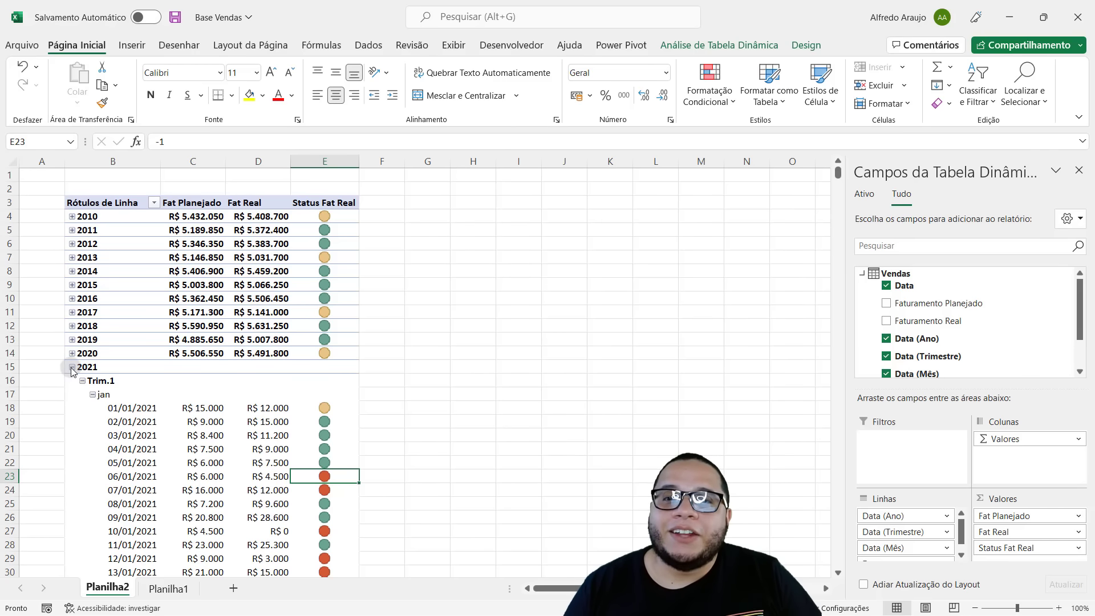
{"action": "left_click", "coordinate": [72, 366]}
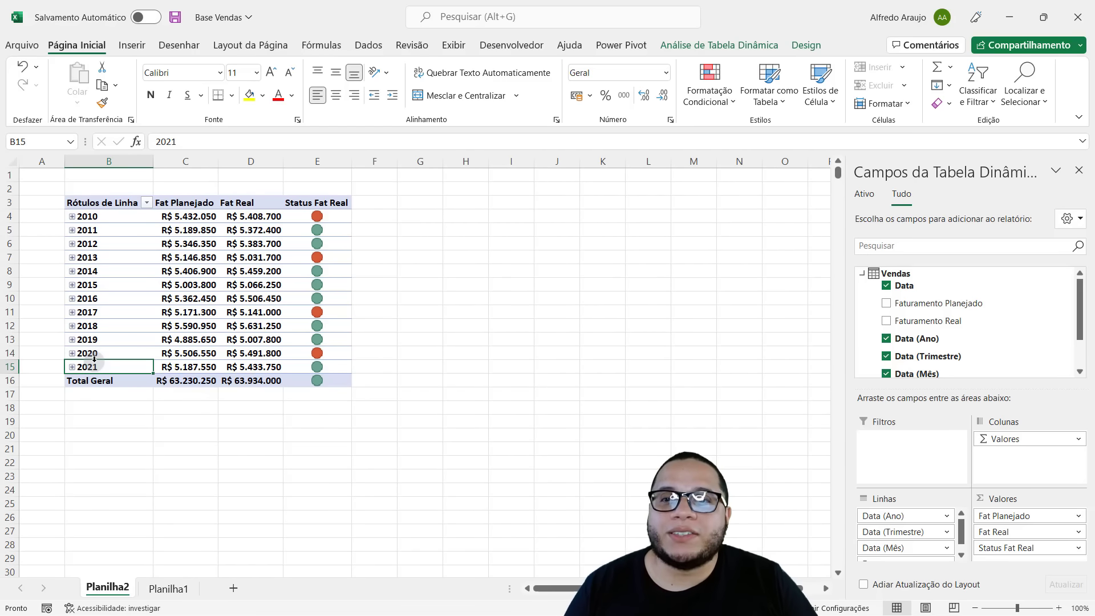
Remove the Data (Trimestre) field from the PivotTable rows and collapse 2021
{"action": "left_click_drag", "start_coordinate": [313, 219], "coordinate": [315, 386]}
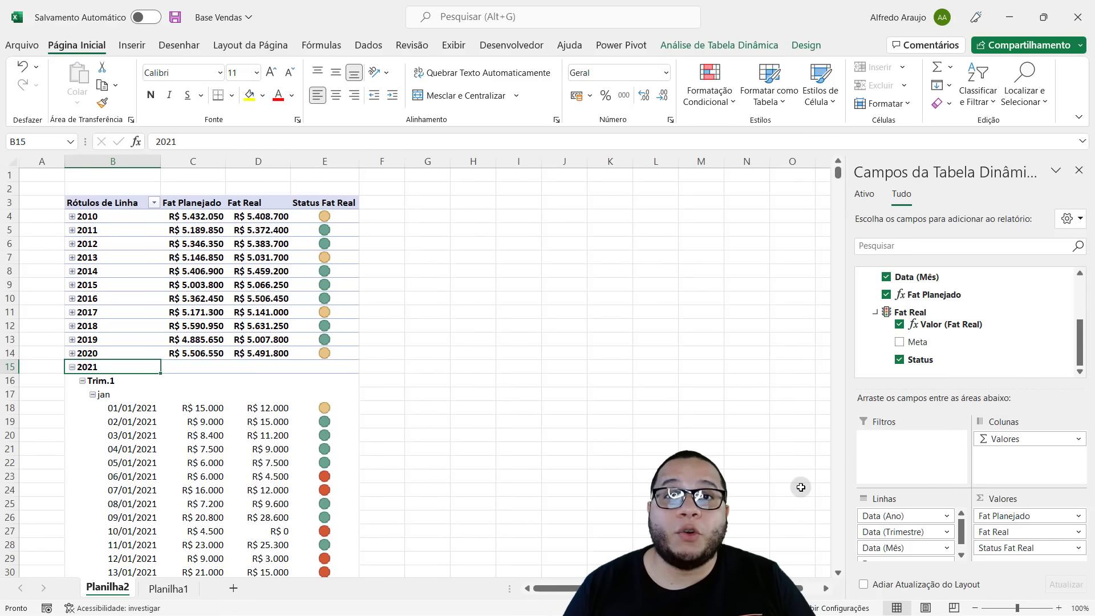
{"action": "left_click_drag", "start_coordinate": [902, 531], "coordinate": [327, 453]}
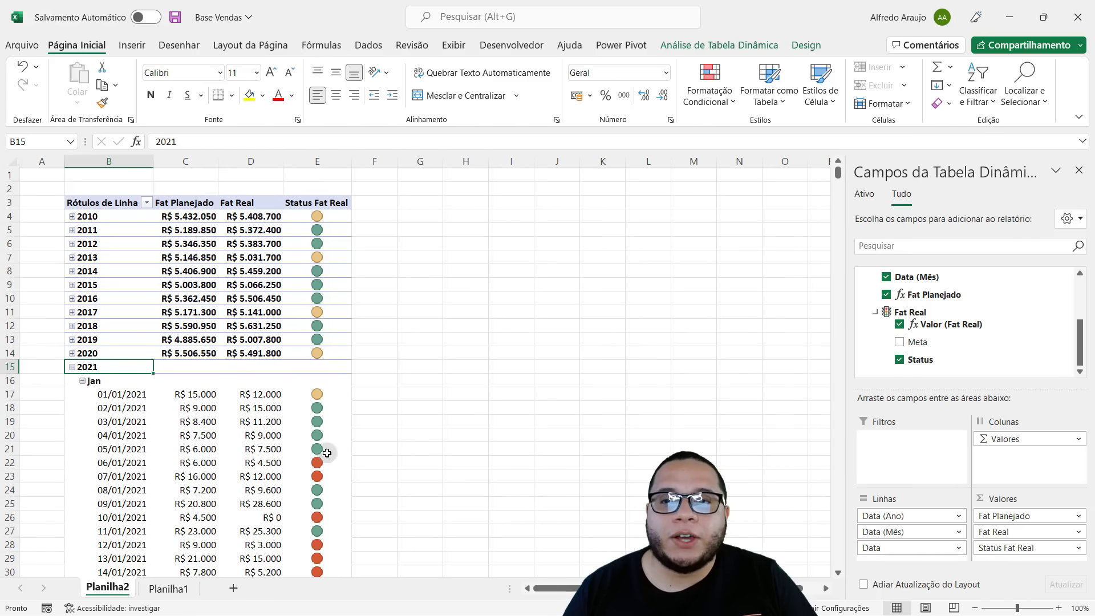
{"action": "left_click", "coordinate": [72, 367]}
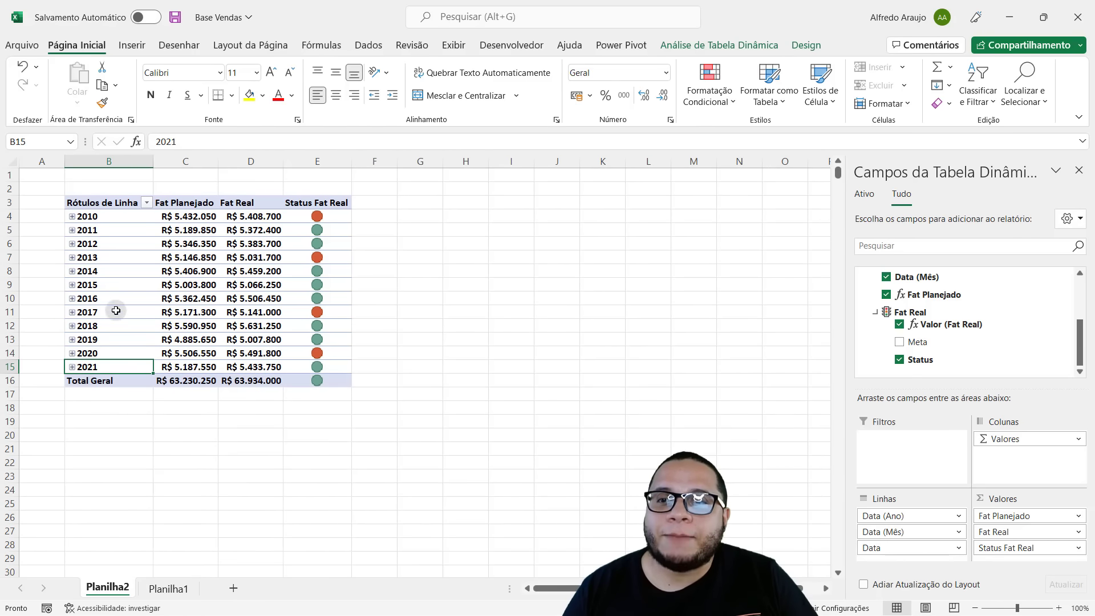
Expand 2014 to examine the daily status icons for January, including the 06/01/2014 row
{"action": "left_click", "coordinate": [71, 271]}
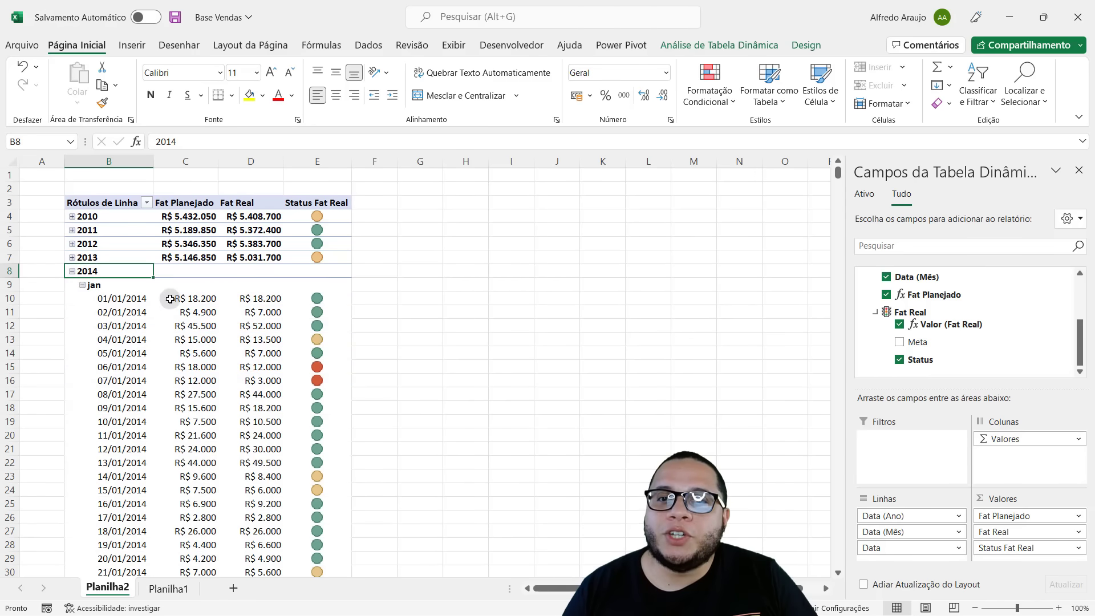
{"action": "left_click_drag", "start_coordinate": [317, 298], "coordinate": [325, 534]}
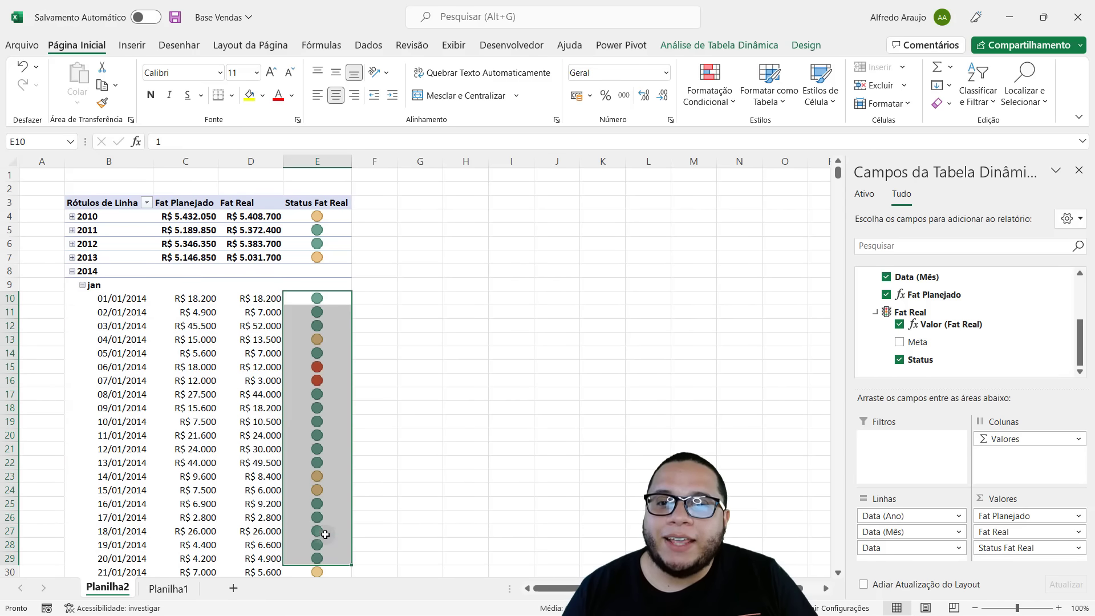
{"action": "left_click", "coordinate": [330, 416]}
{"action": "left_click_drag", "start_coordinate": [124, 370], "coordinate": [316, 373]}
{"action": "mouse_move", "coordinate": [316, 367]}
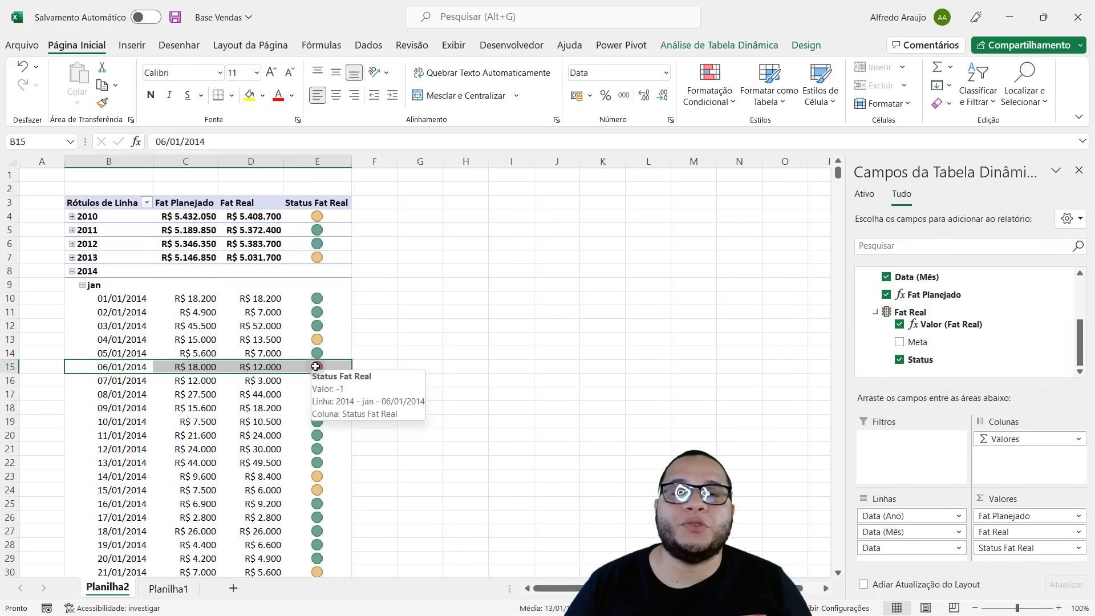
{"action": "left_click", "coordinate": [113, 294]}
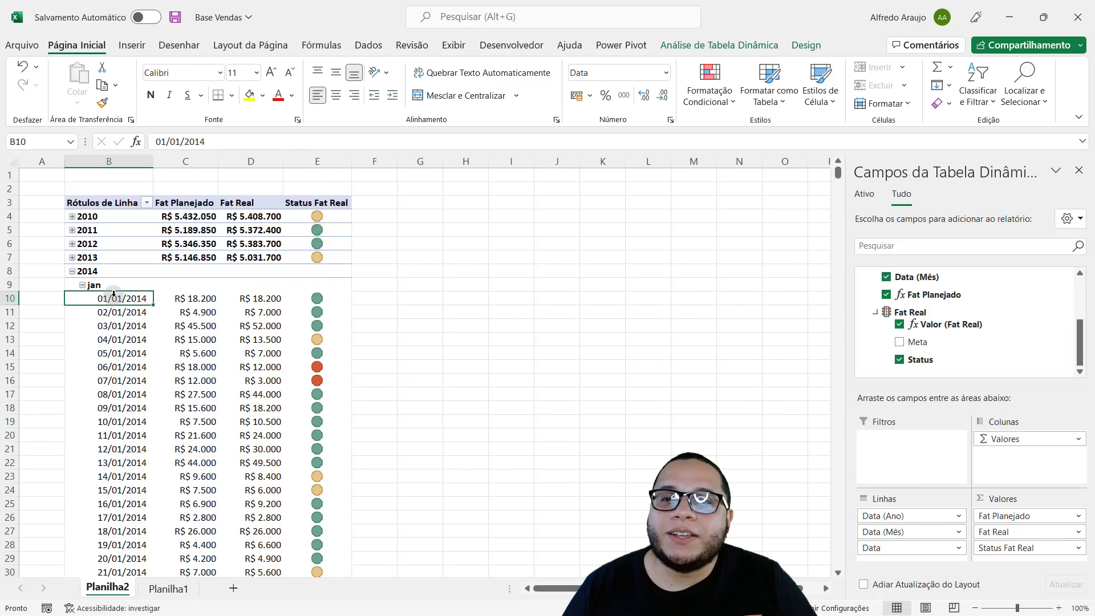
{"action": "left_click_drag", "start_coordinate": [113, 299], "coordinate": [111, 477]}
{"action": "left_click", "coordinate": [111, 327]}
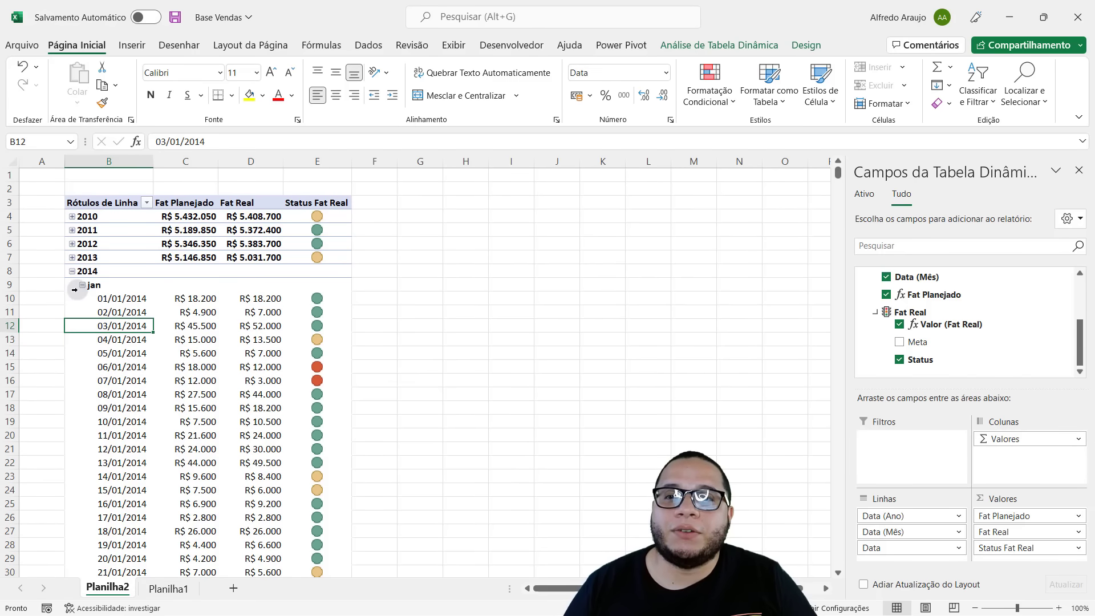
{"action": "left_click_drag", "start_coordinate": [320, 298], "coordinate": [331, 553]}
{"action": "left_click", "coordinate": [215, 339]}
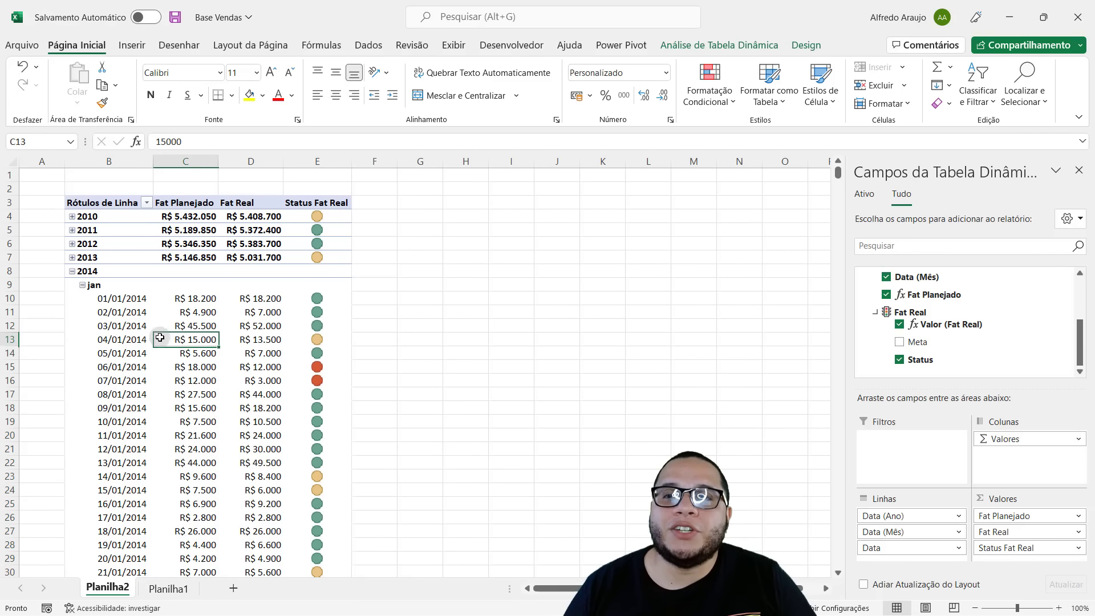
Collapse January, February and March of 2014 to examine their monthly status icons, and collapse 2014 to review the yearly icons
{"action": "left_click", "coordinate": [82, 284]}
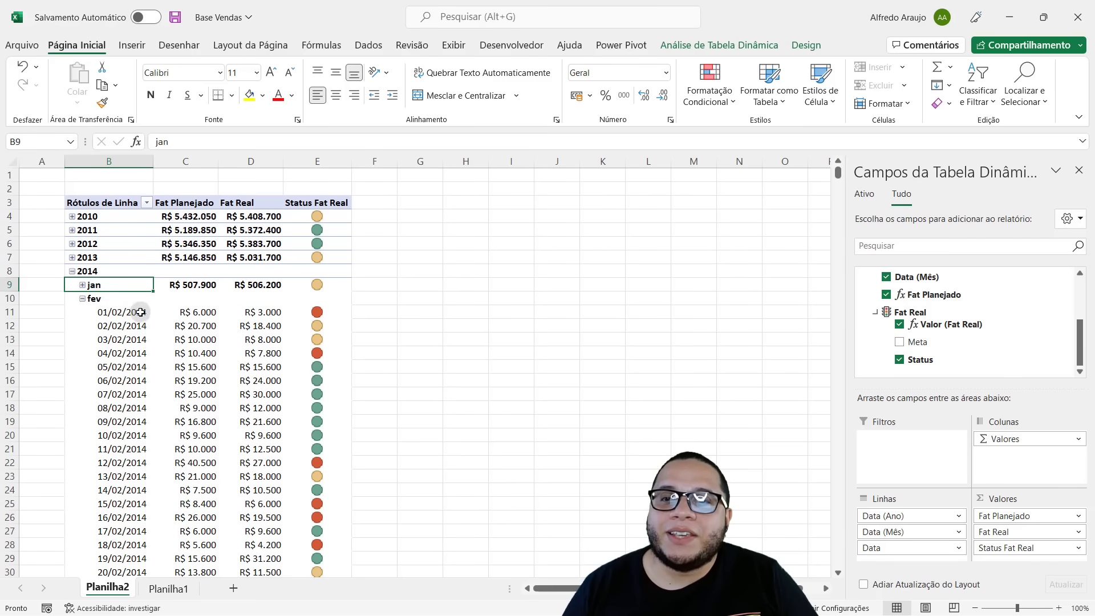
{"action": "left_click", "coordinate": [82, 298]}
{"action": "left_click", "coordinate": [82, 298]}
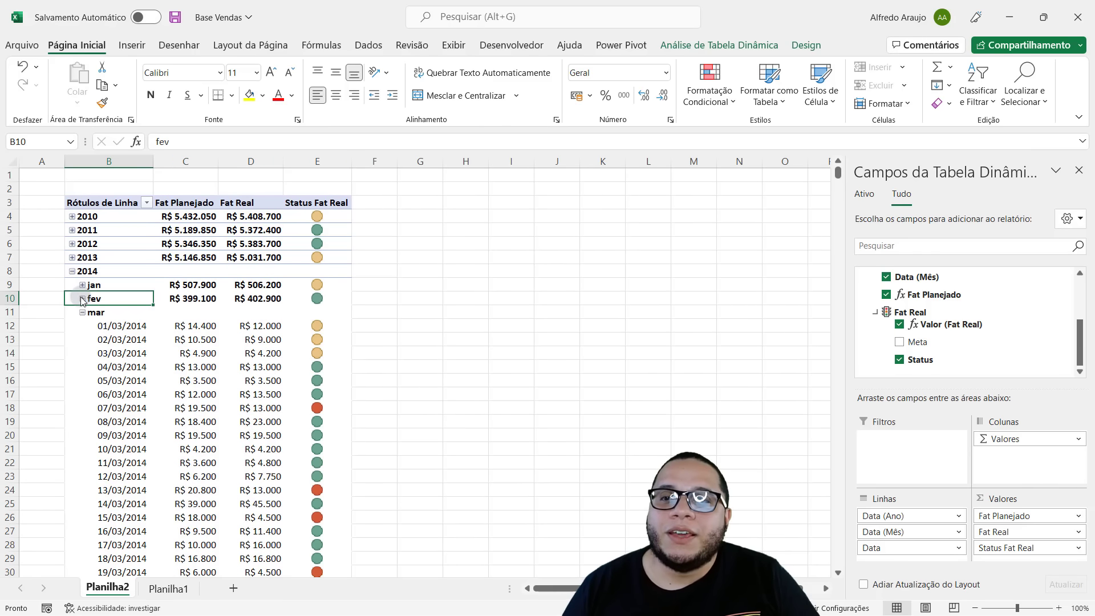
{"action": "left_click", "coordinate": [72, 271]}
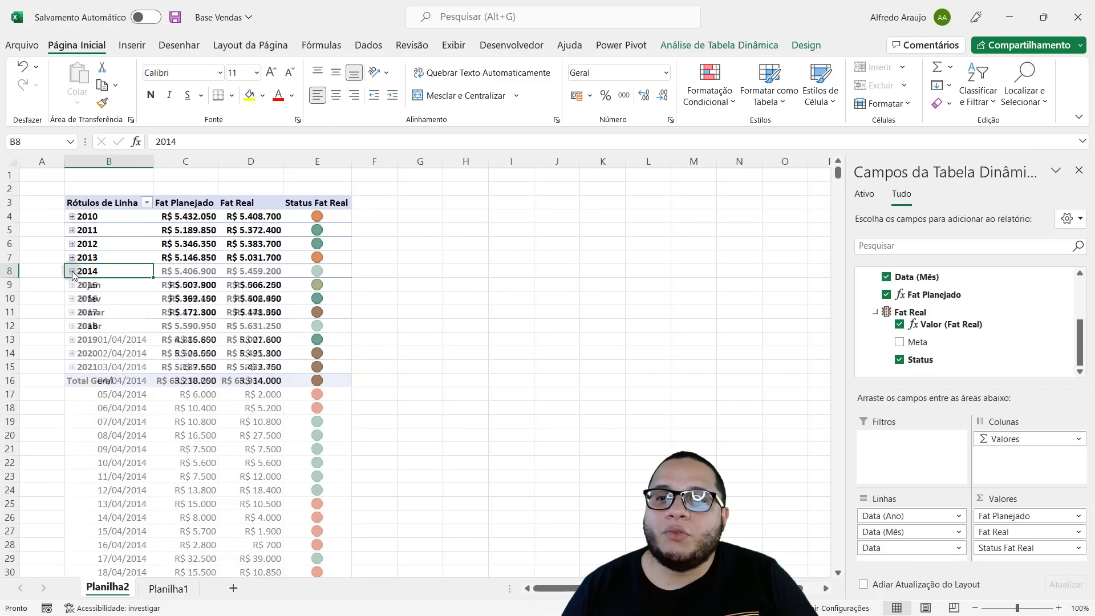
{"action": "left_click_drag", "start_coordinate": [341, 218], "coordinate": [330, 340]}
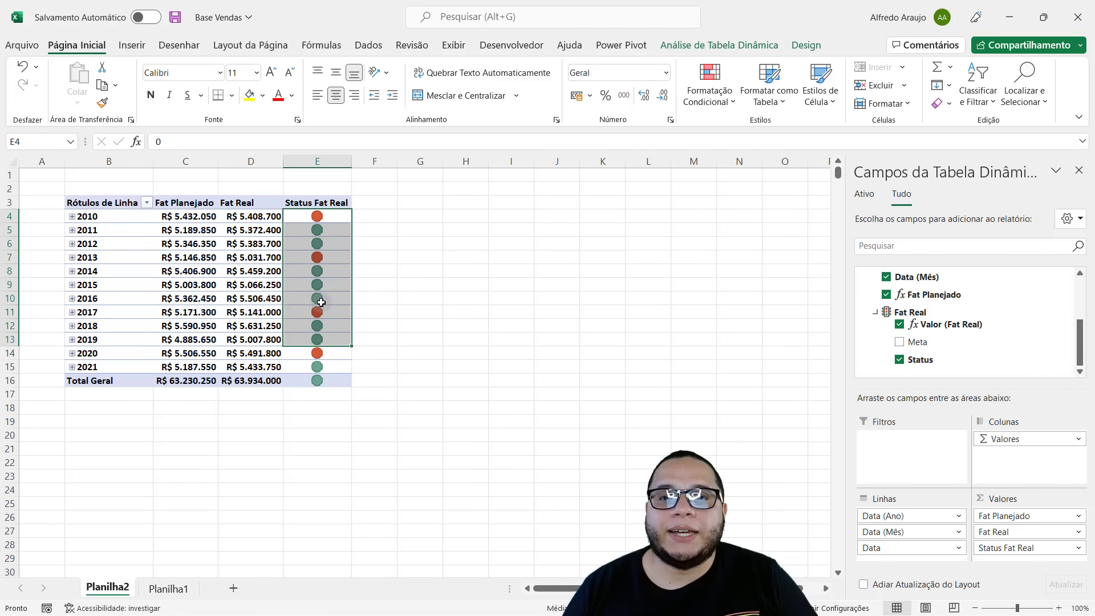
{"action": "left_click", "coordinate": [312, 287]}
{"action": "mouse_move", "coordinate": [329, 301]}
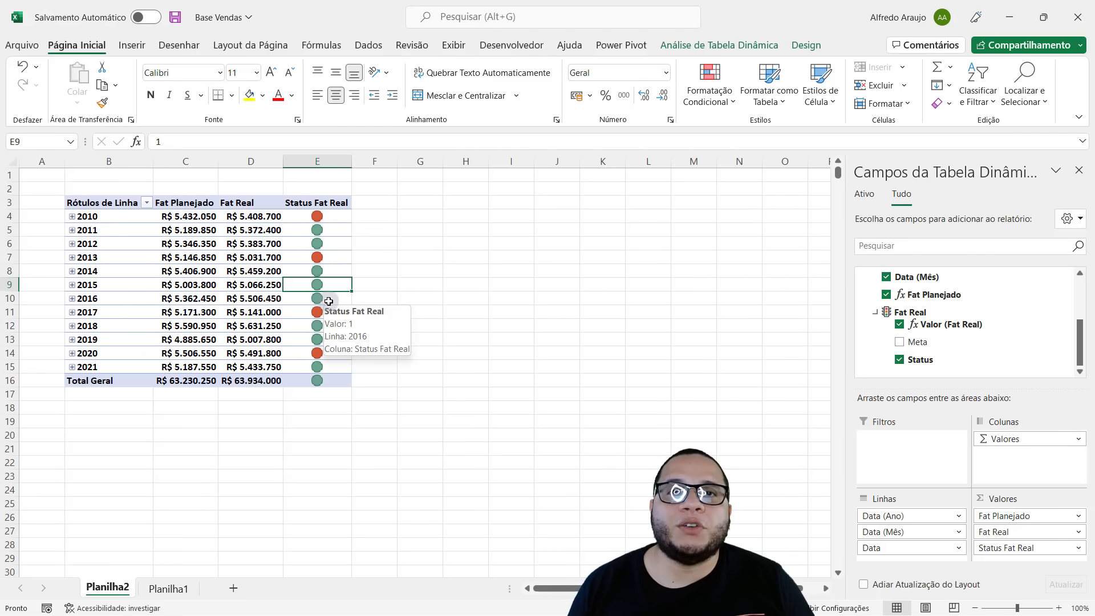